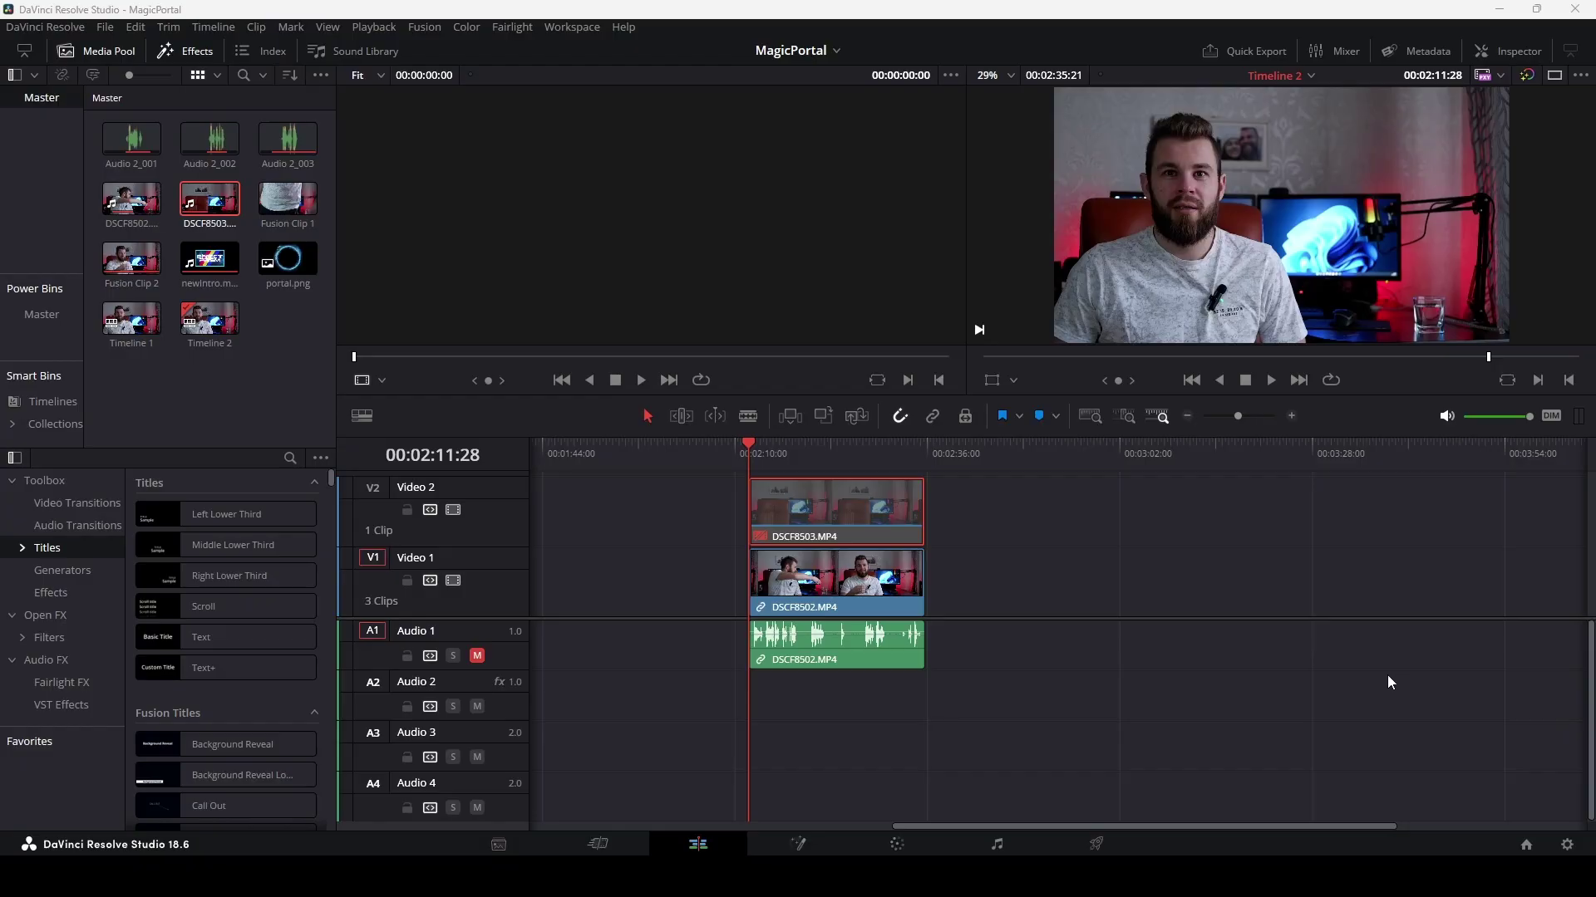
- Enable the empty-room clip on V2 and check it at frame 02:26:02
left_click_drag(750, 447, 853, 449)
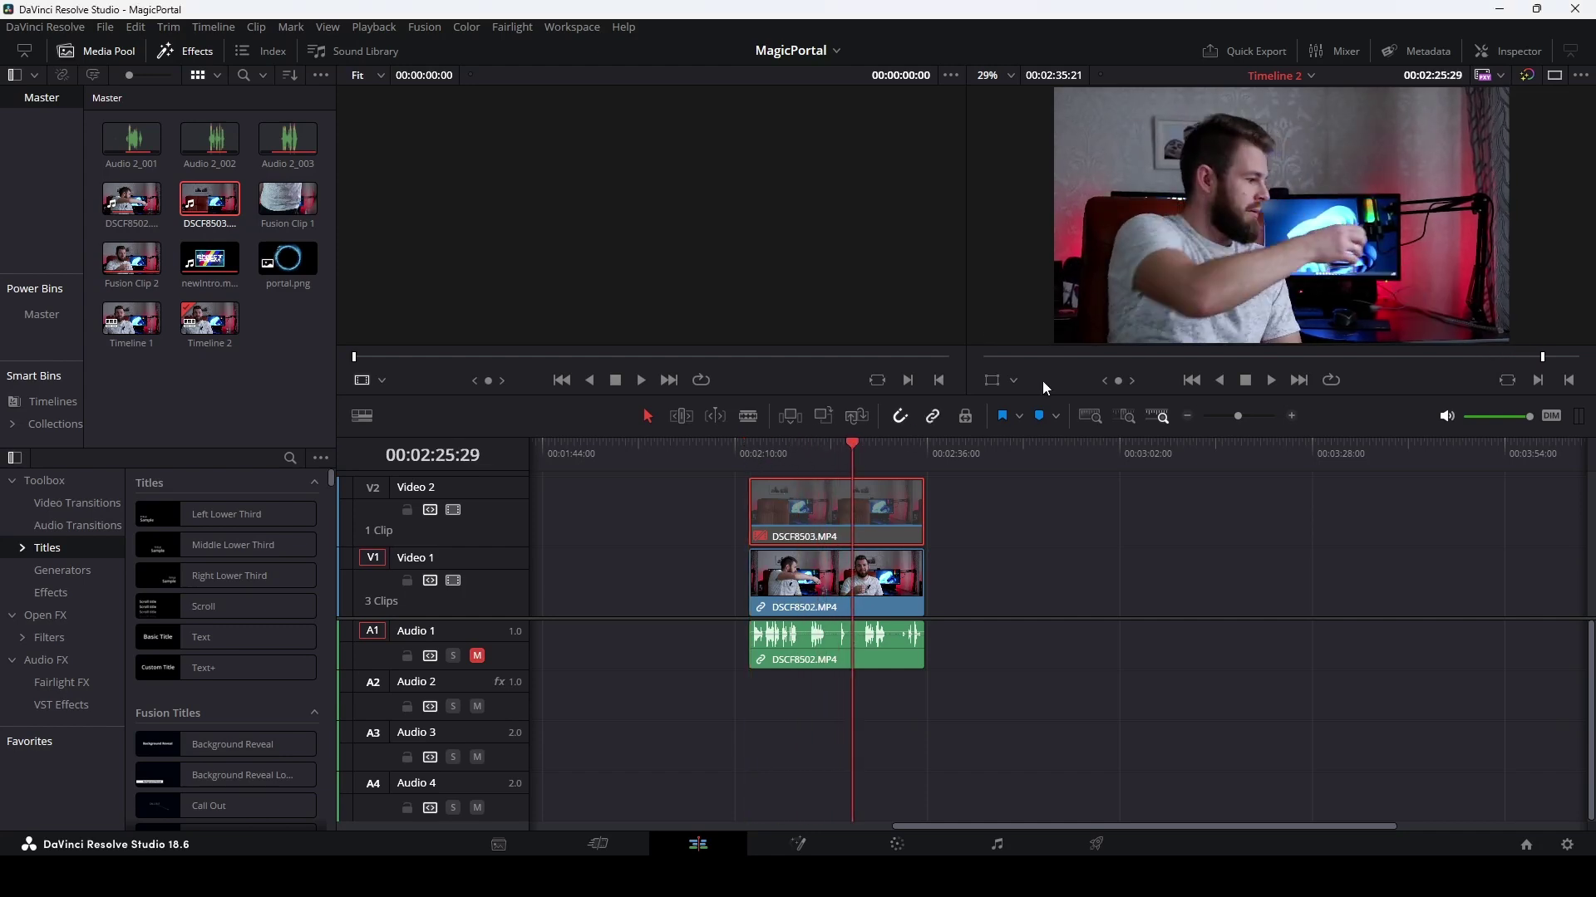
left_click_drag(856, 444, 788, 454)
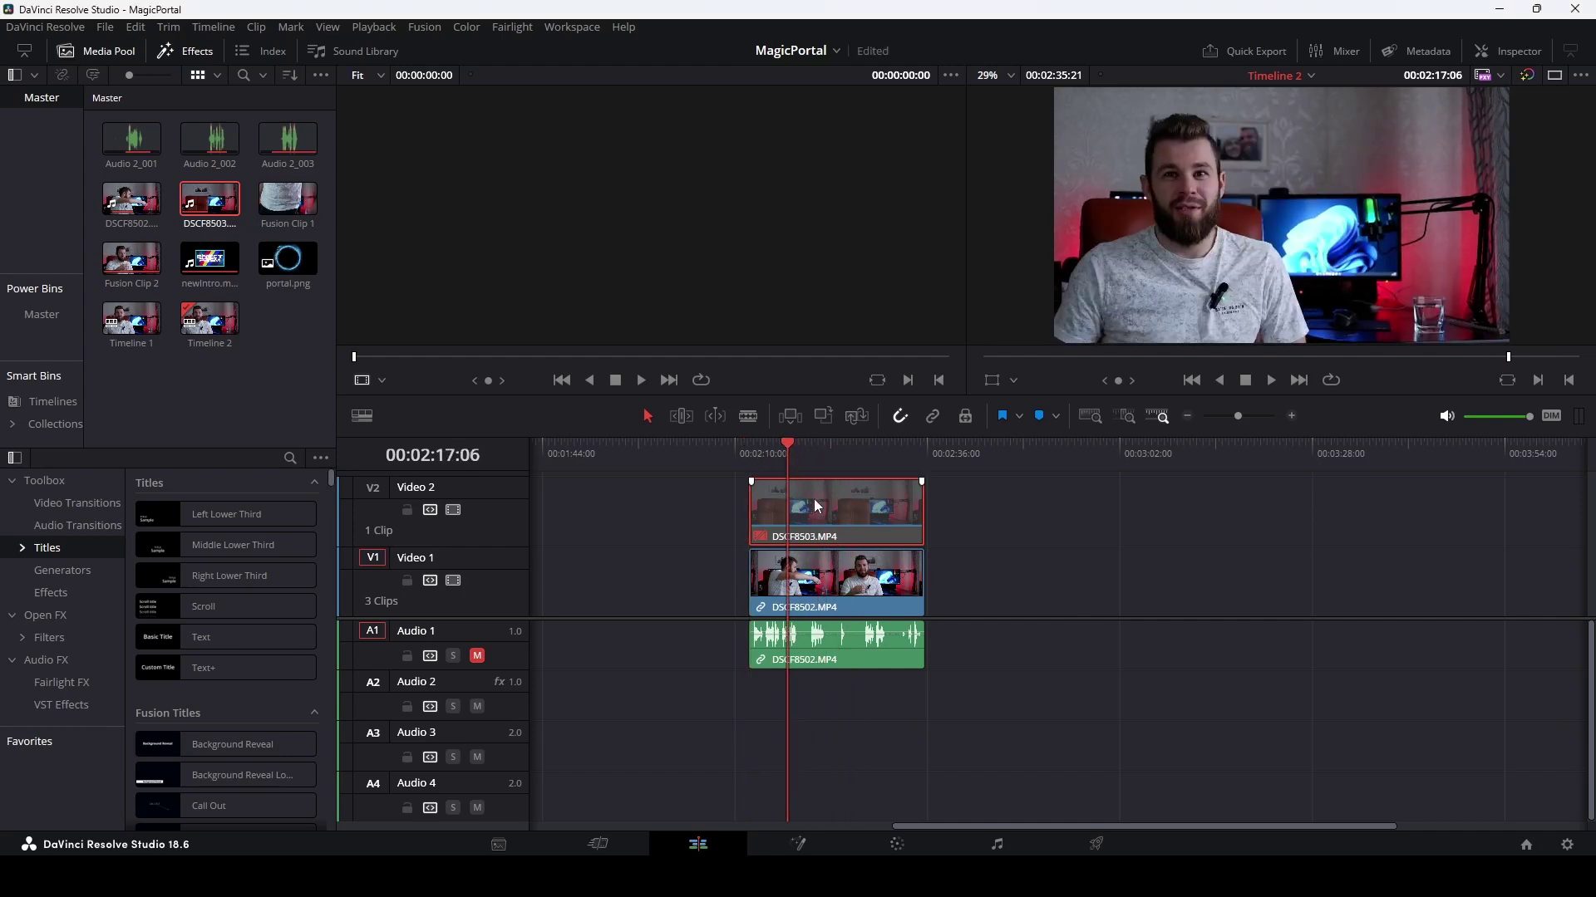
key("d")
left_click_drag(784, 442, 874, 443)
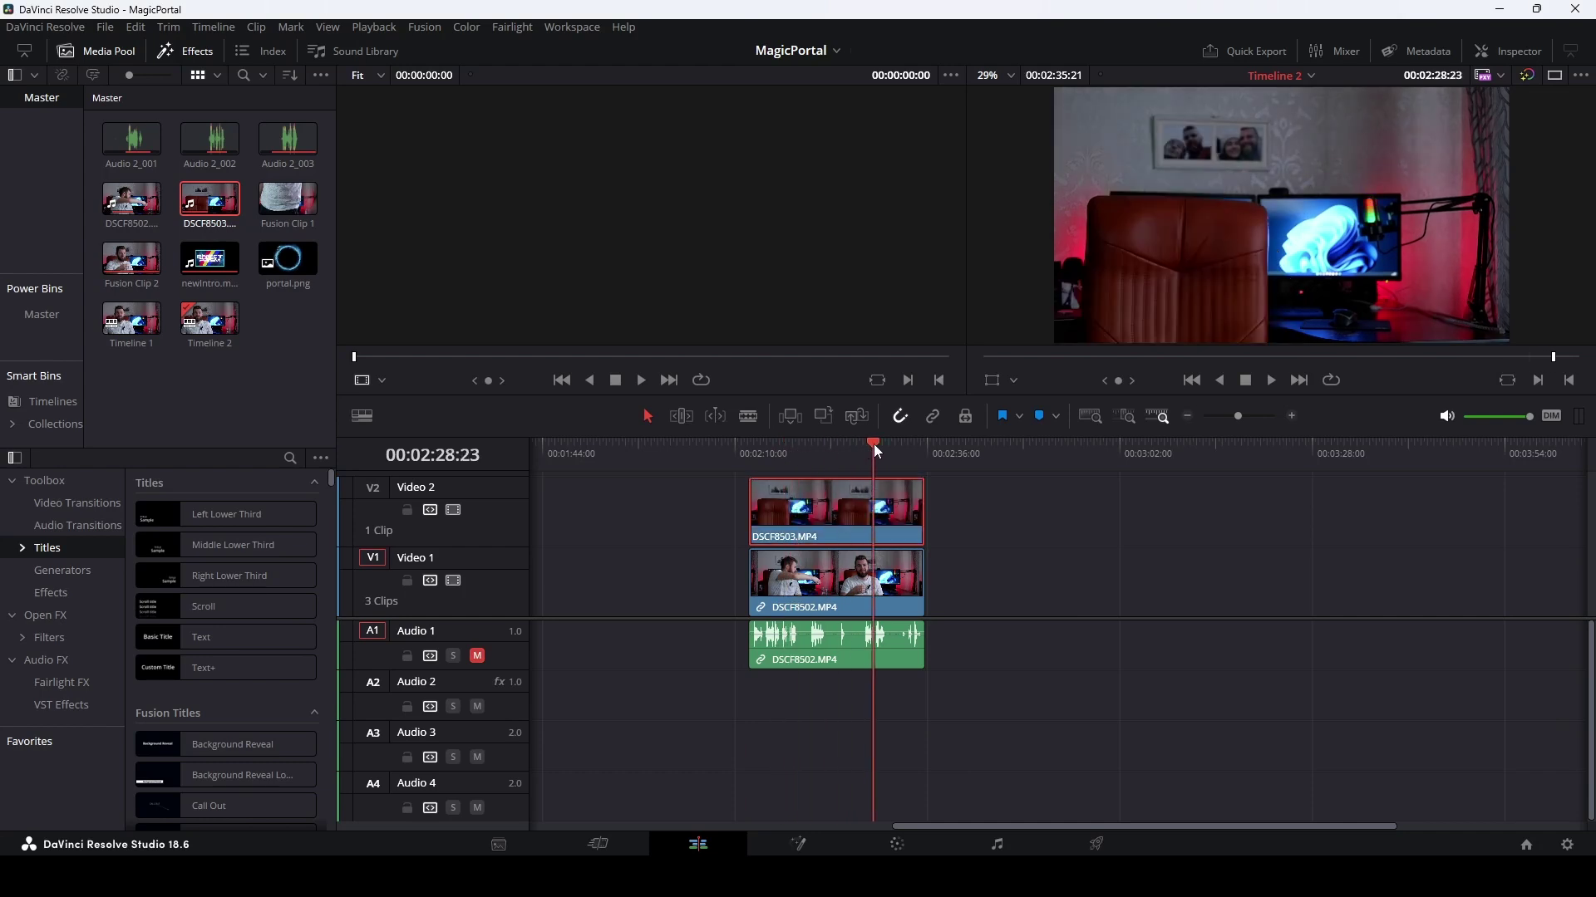
left_click_drag(874, 444, 854, 444)
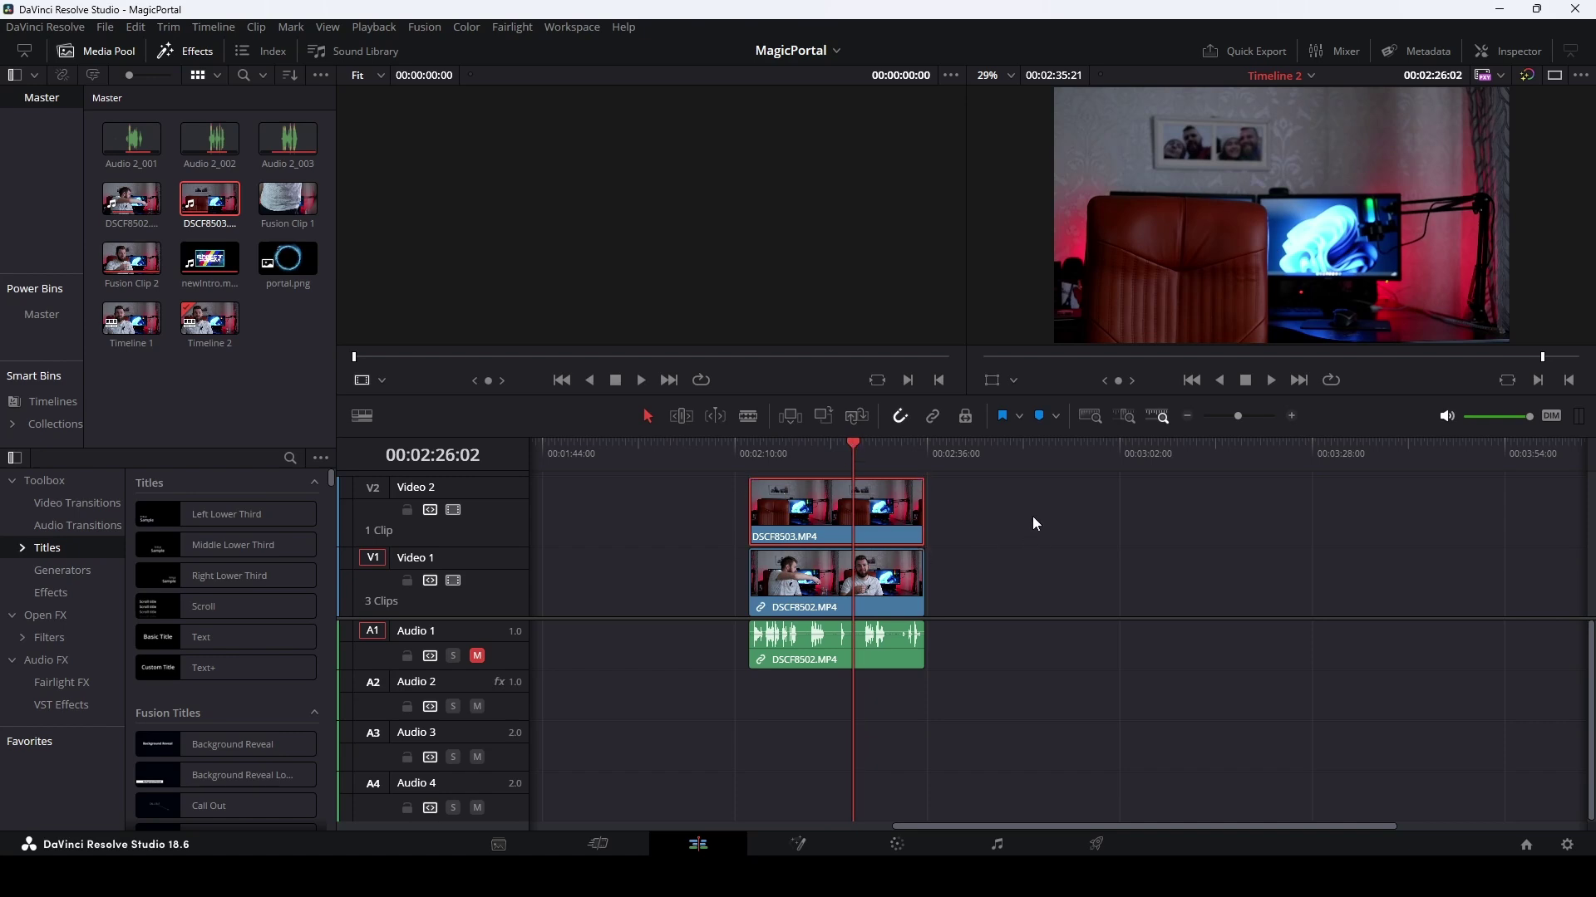
- Combine both stacked webcam clips into Fusion Clip 3 and open it in Fusion
left_click_drag(974, 495, 845, 592)
right_click(884, 529)
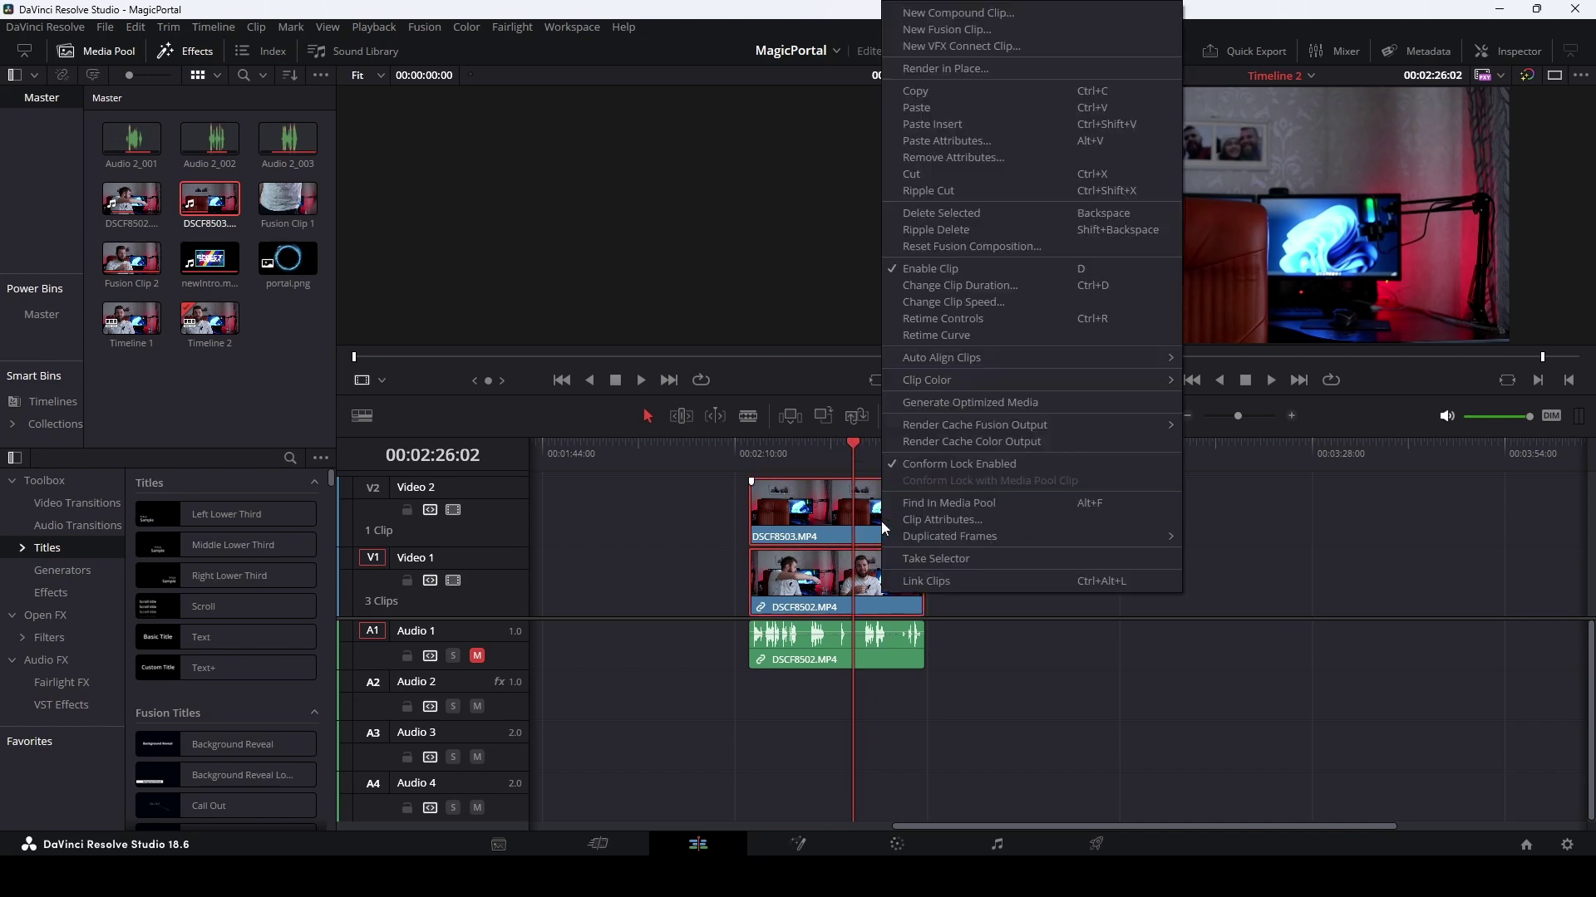
left_click(954, 30)
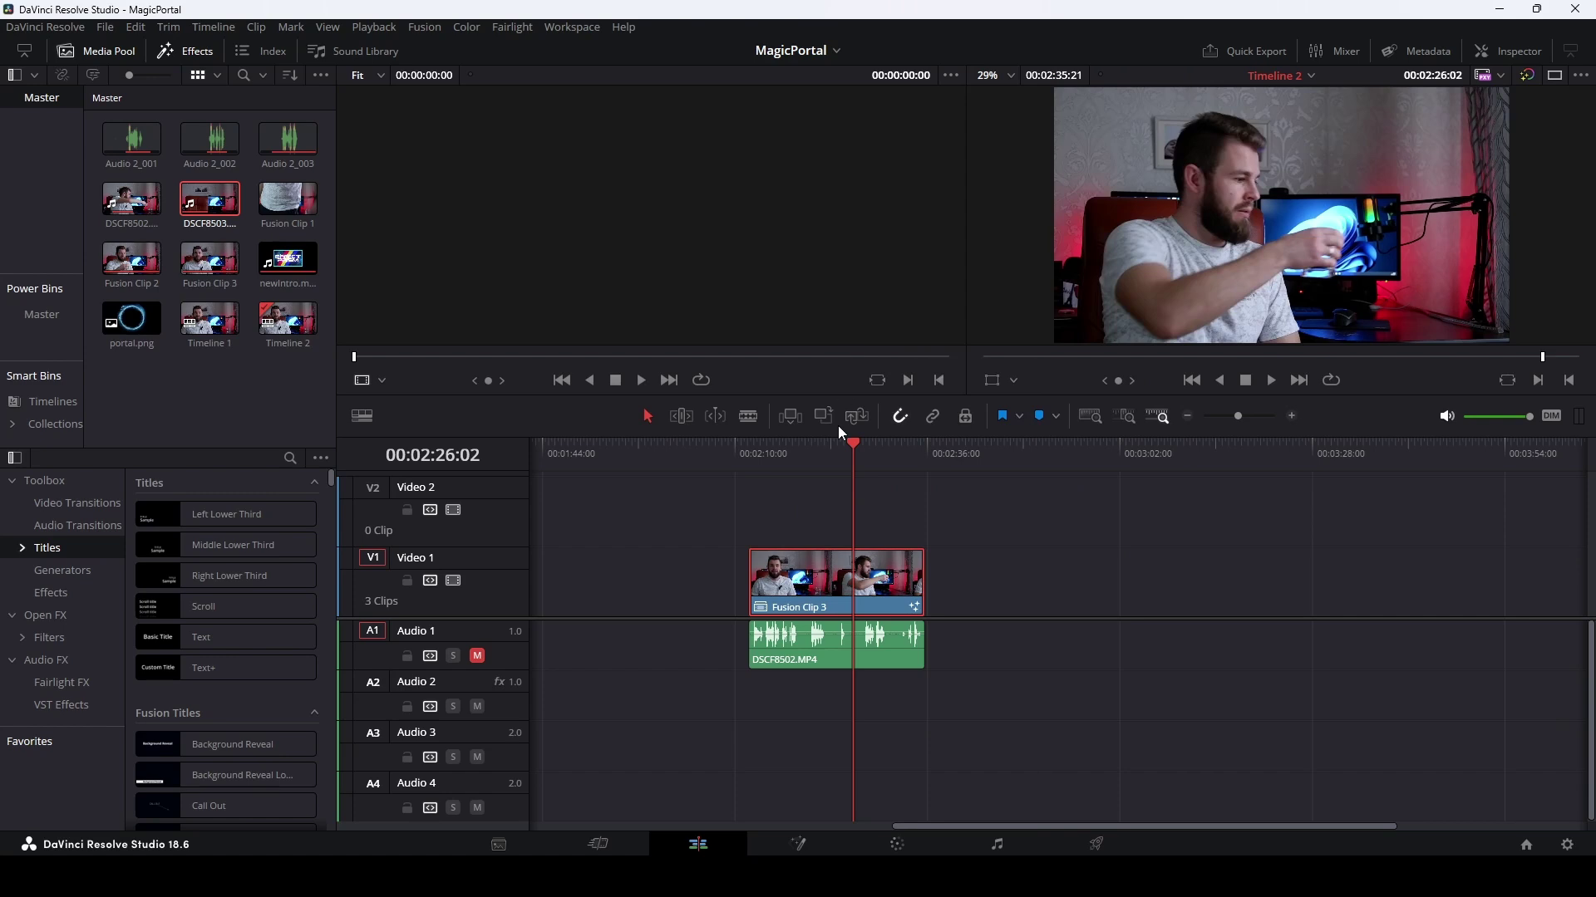
left_click(798, 844)
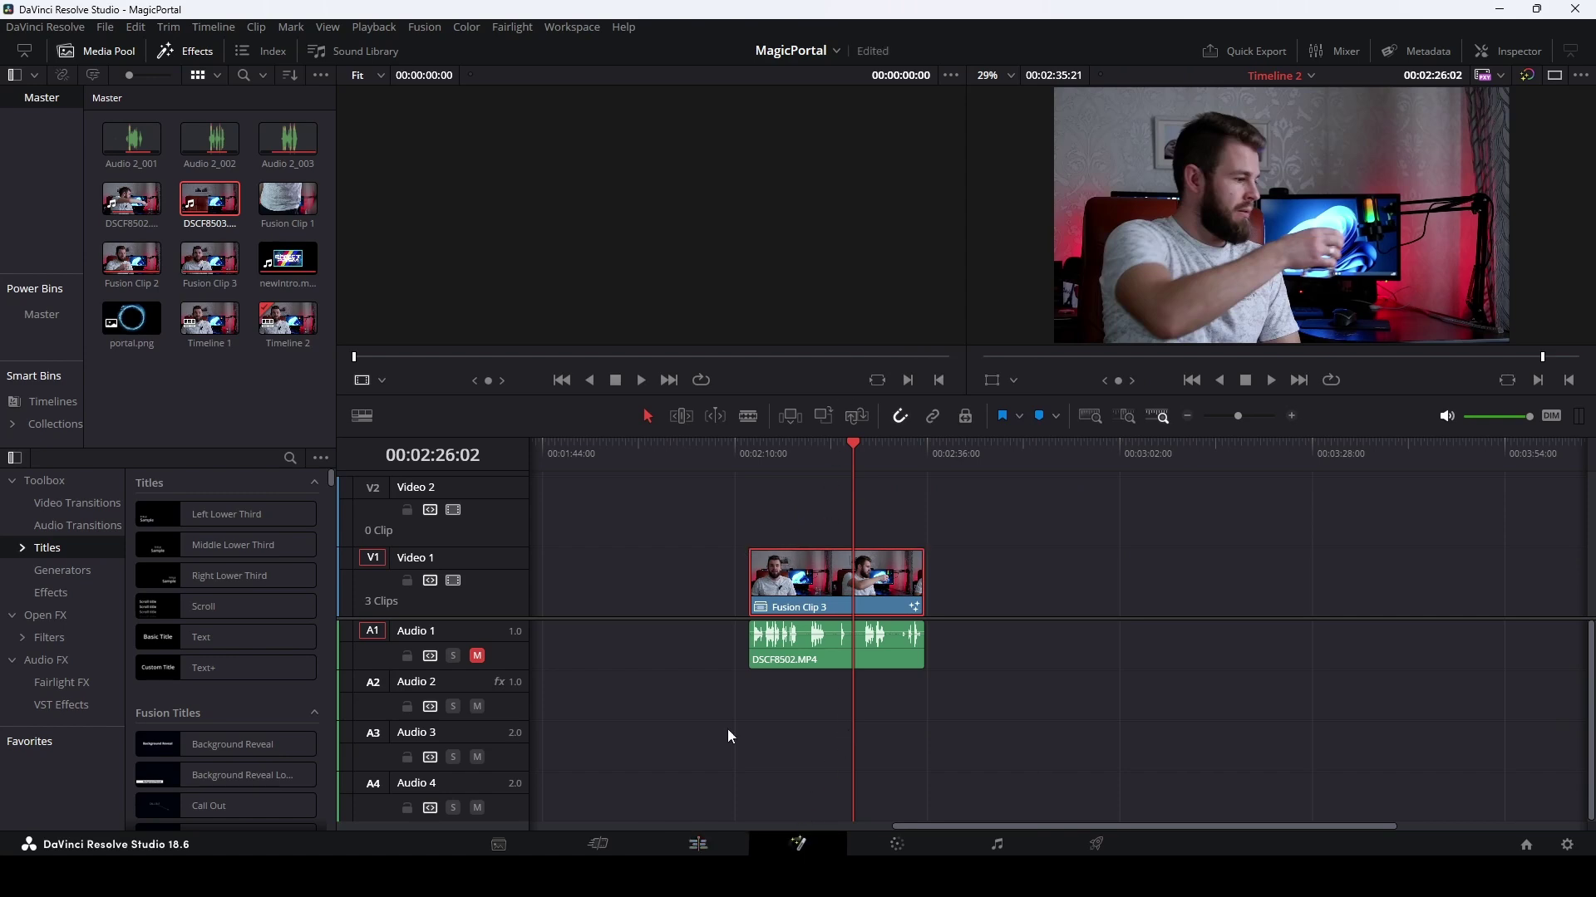
- Separate the MediaIn nodes and add portal.png from the Media Pool as MediaIn3
left_click_drag(536, 698, 614, 551)
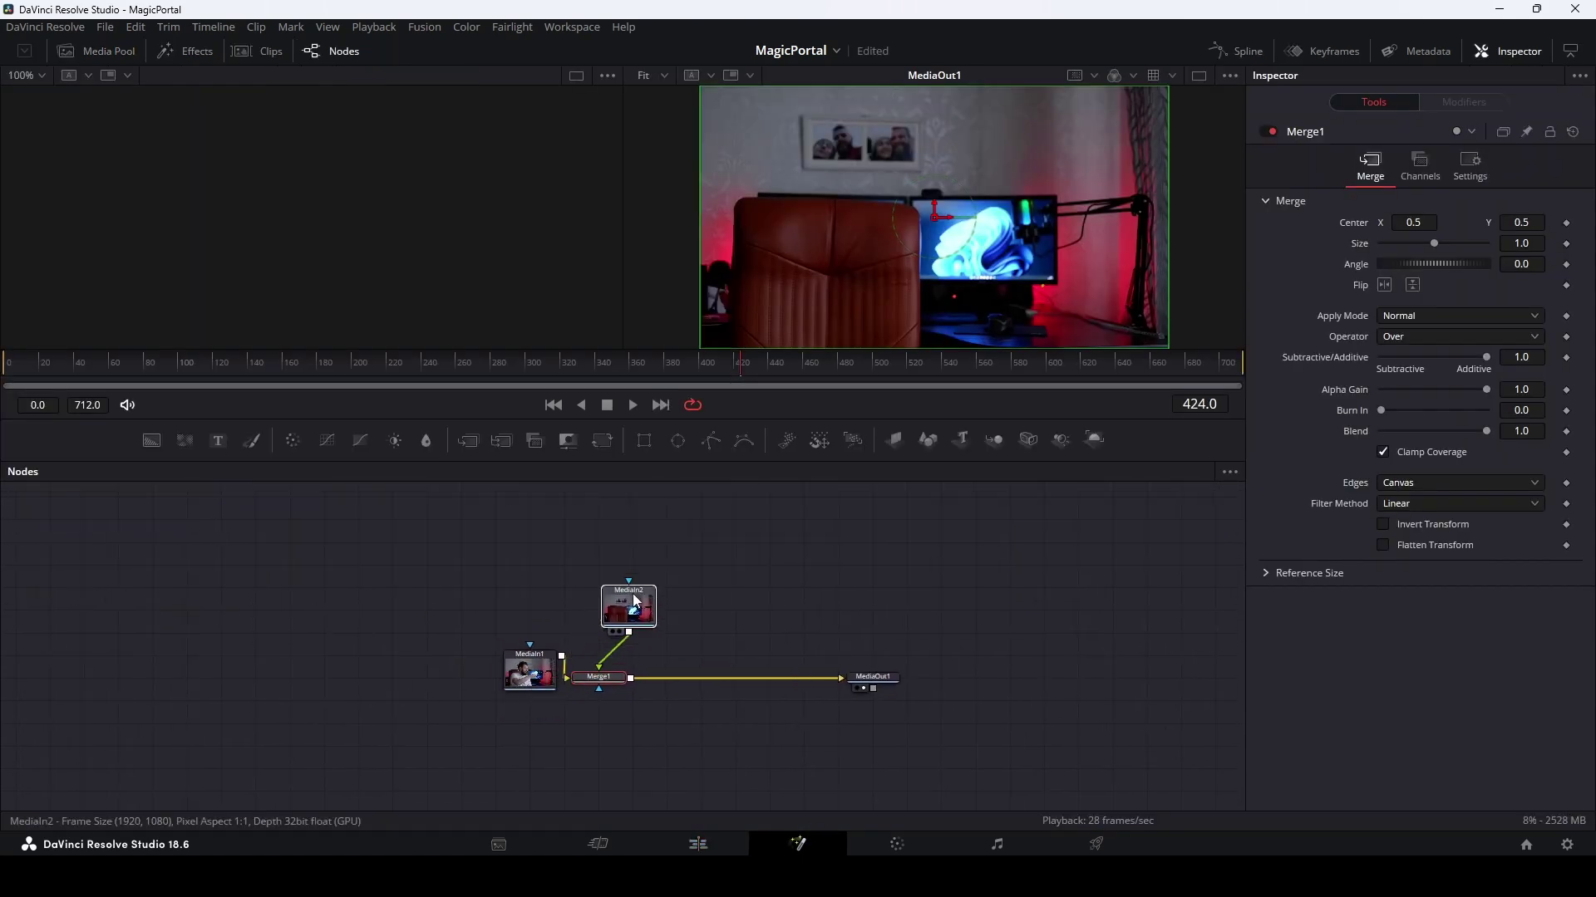
mouse_move(520, 678)
left_mouse_down()
mouse_move(446, 715)
mouse_move(388, 702)
left_mouse_up()
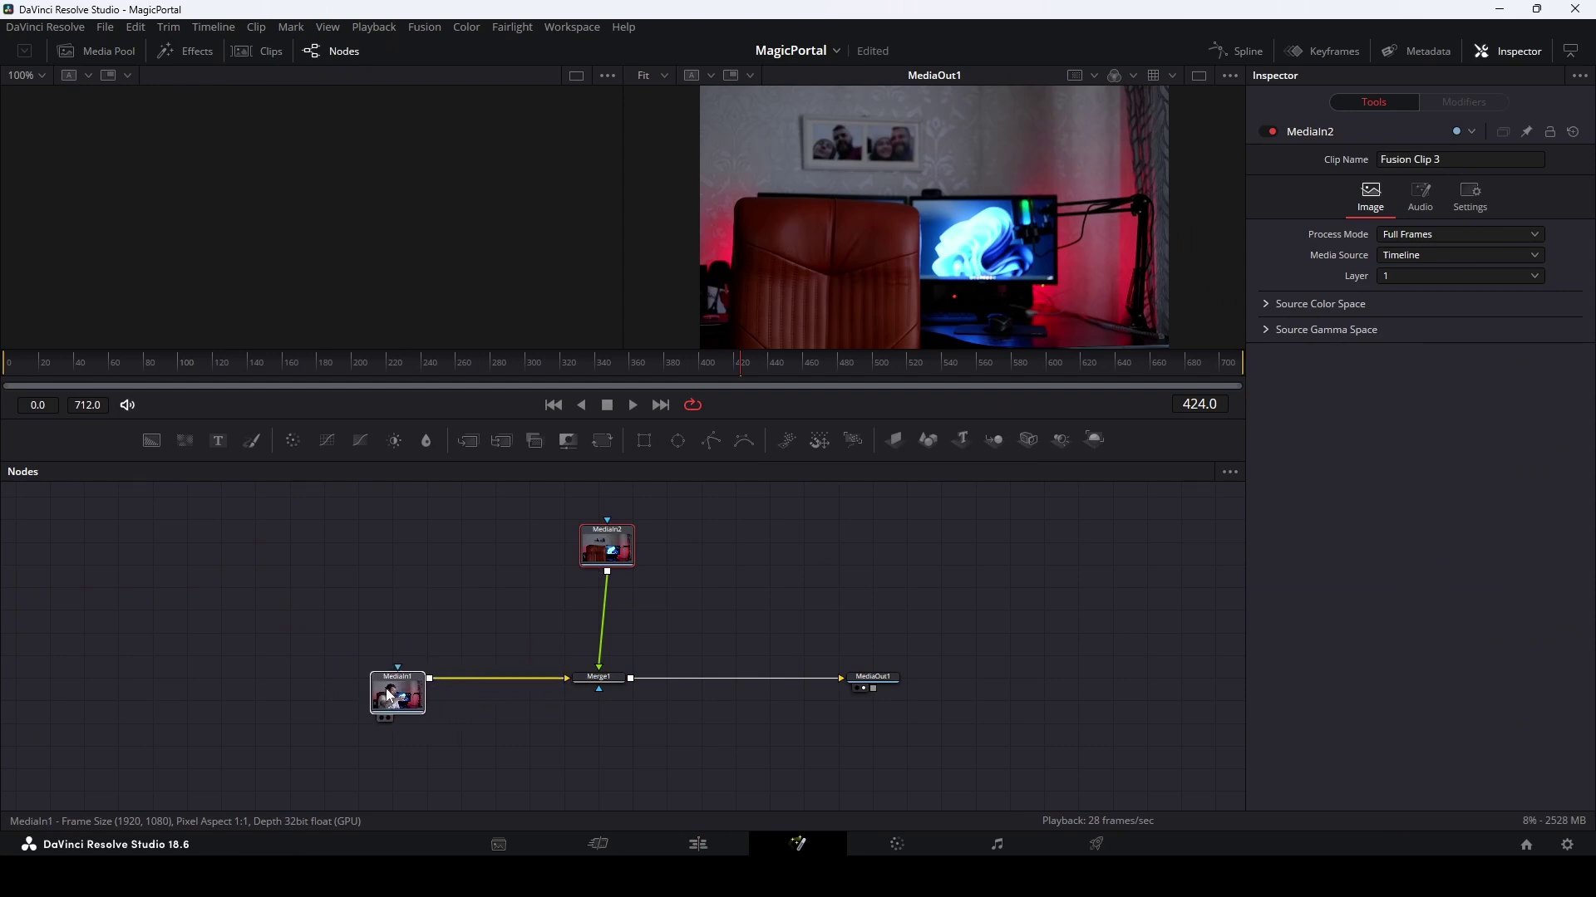
left_click(92, 51)
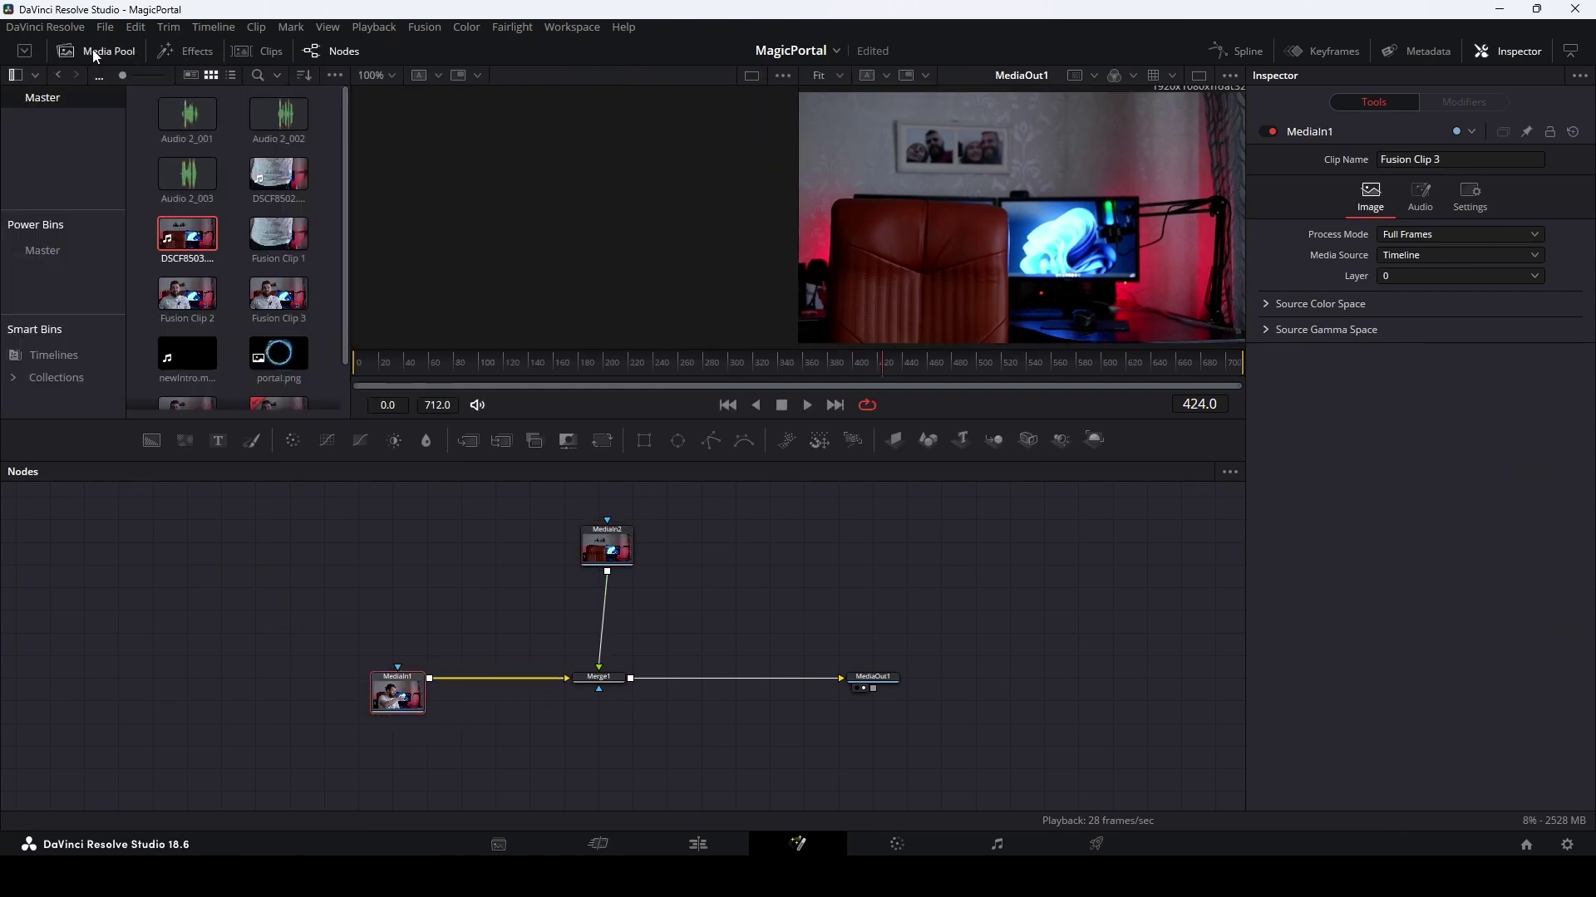
left_click_drag(277, 353, 758, 548)
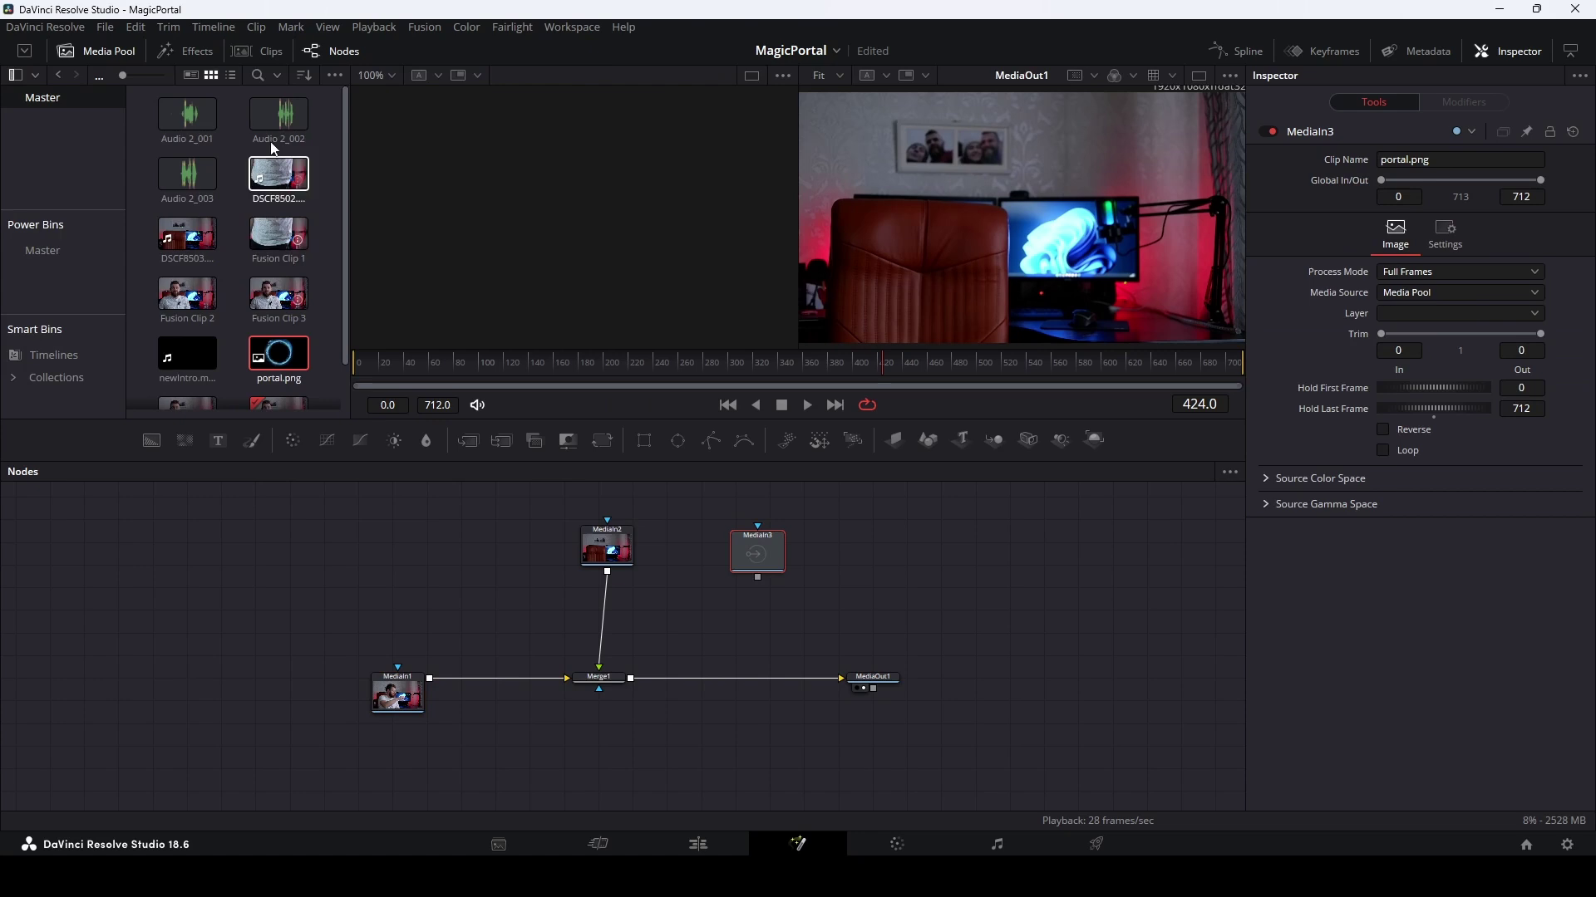
left_click(108, 51)
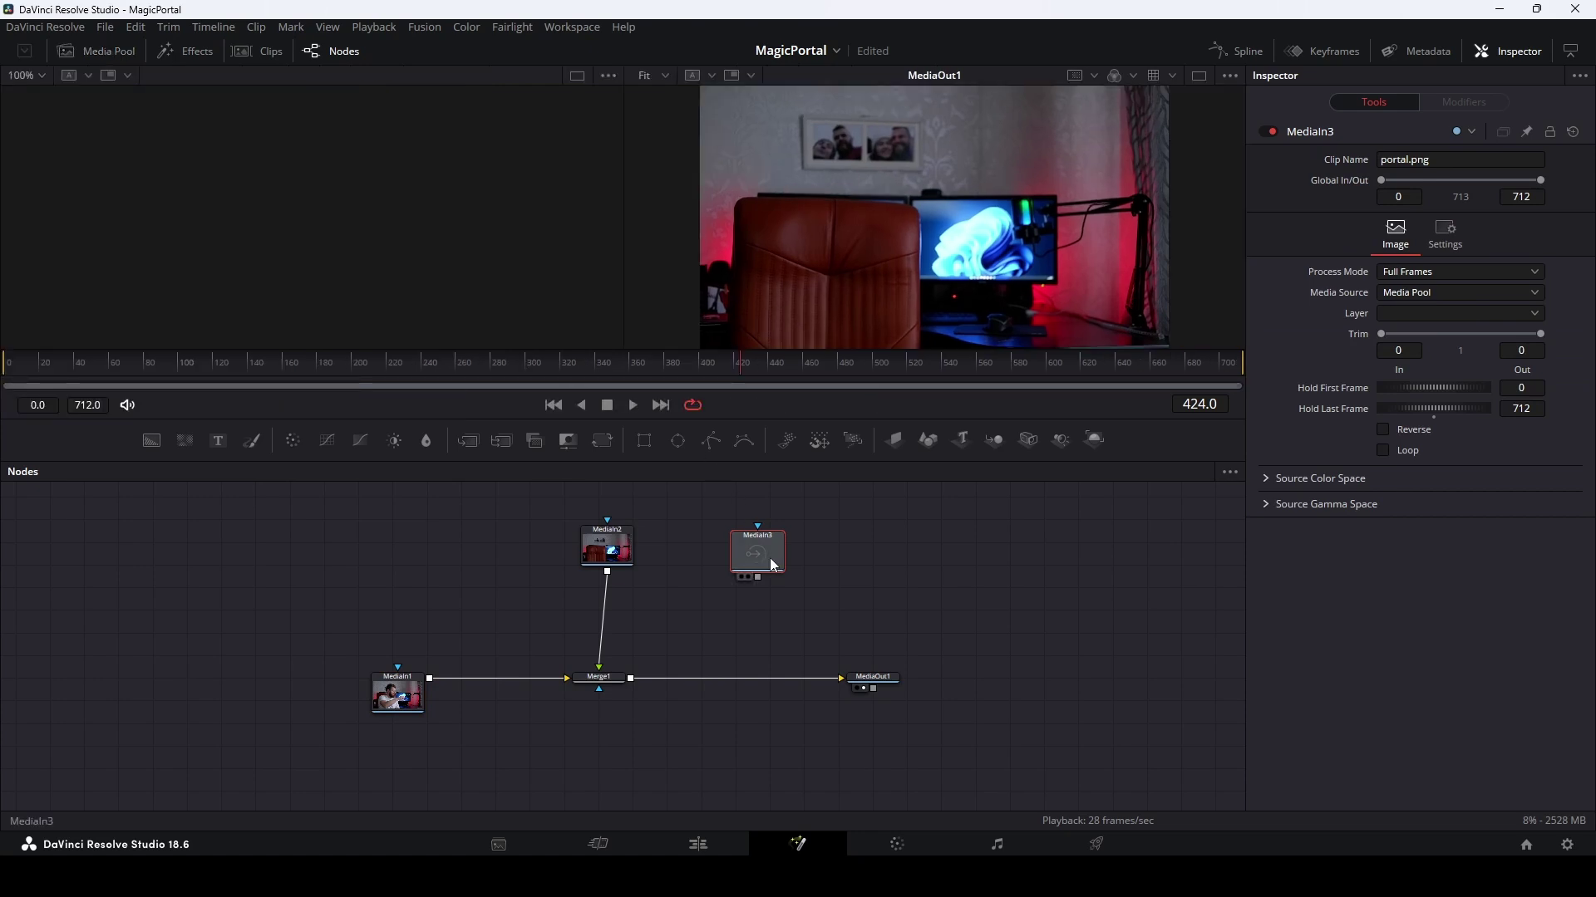
key("1")
scroll(860, 594, "up", 2)
left_click_drag(746, 615, 747, 568)
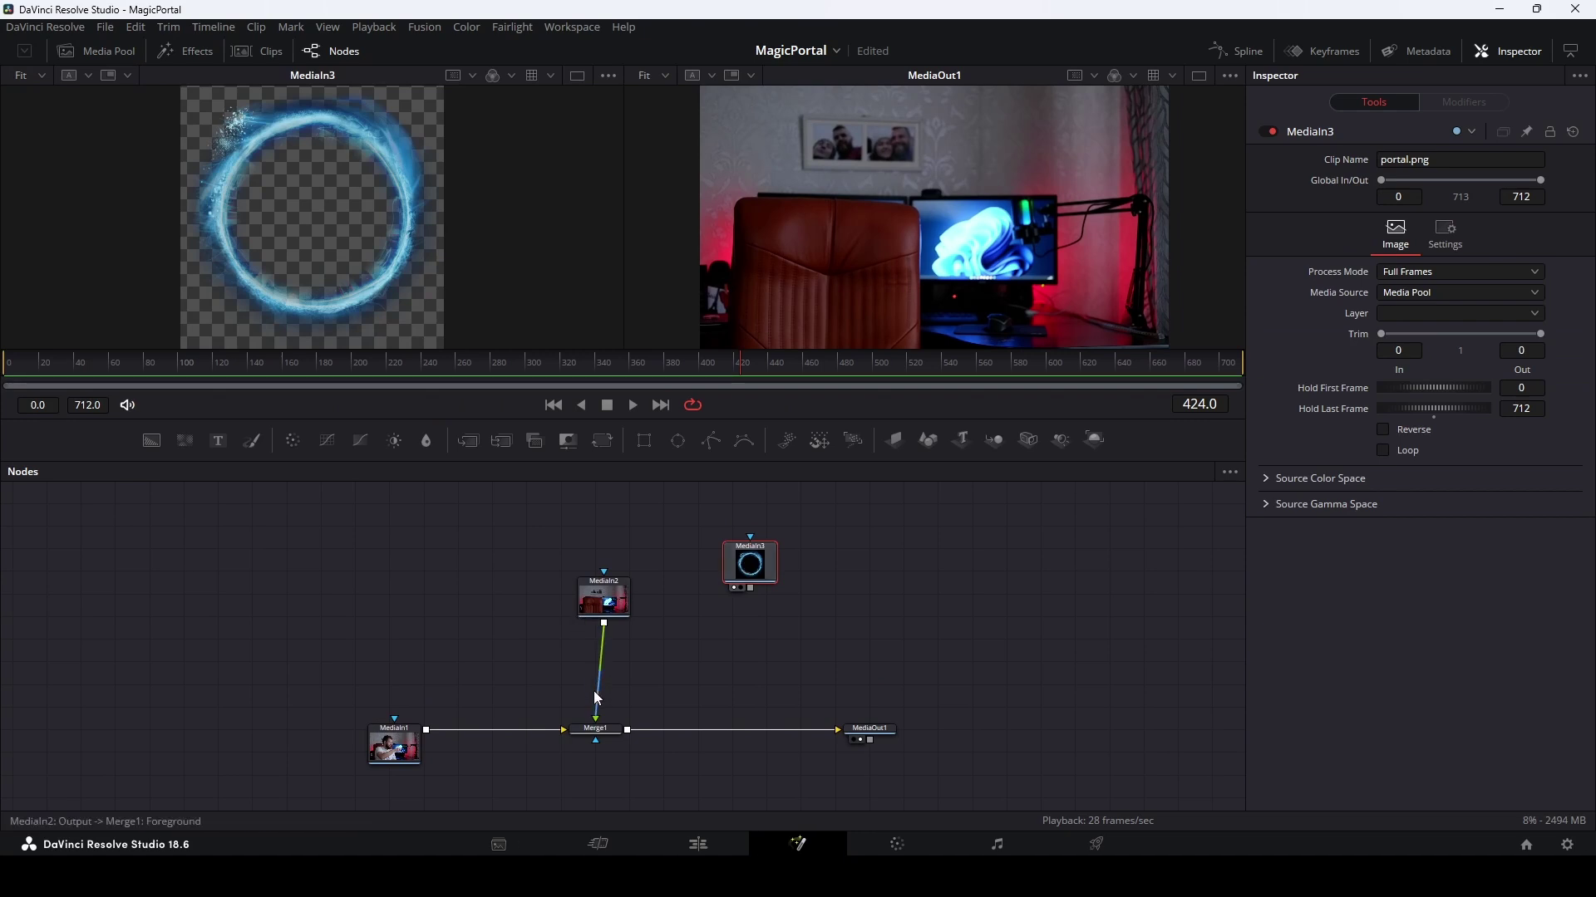
- Disconnect the empty-room MediaIn2 from Merge1 and place the portal node beside the others
left_click_drag(597, 698, 653, 651)
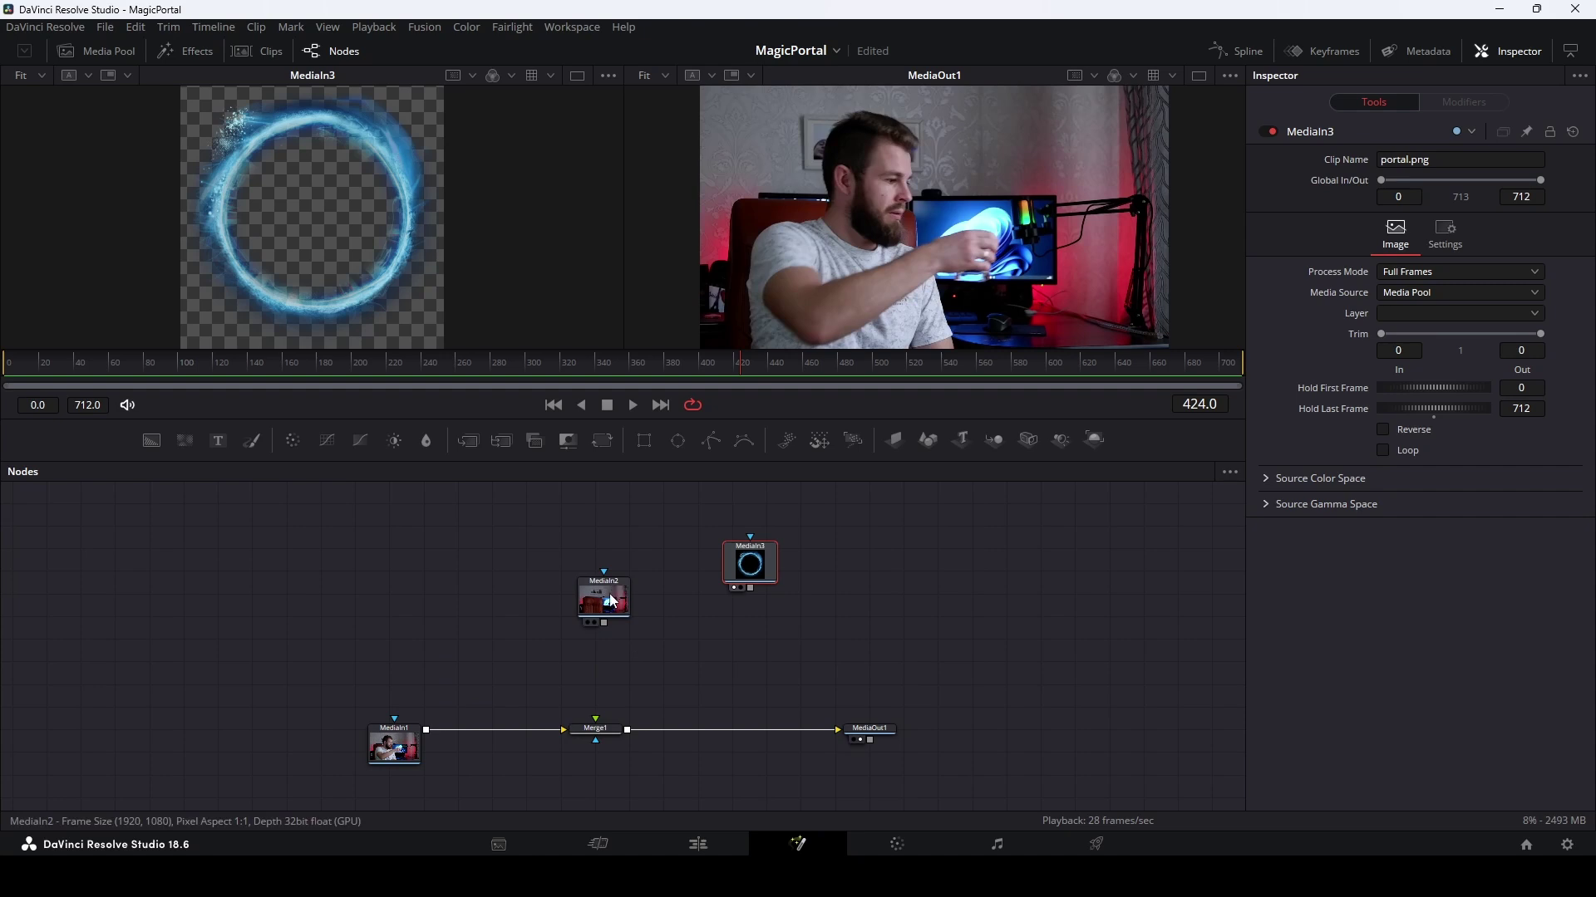
left_click_drag(604, 600, 360, 570)
left_click_drag(753, 568, 622, 551)
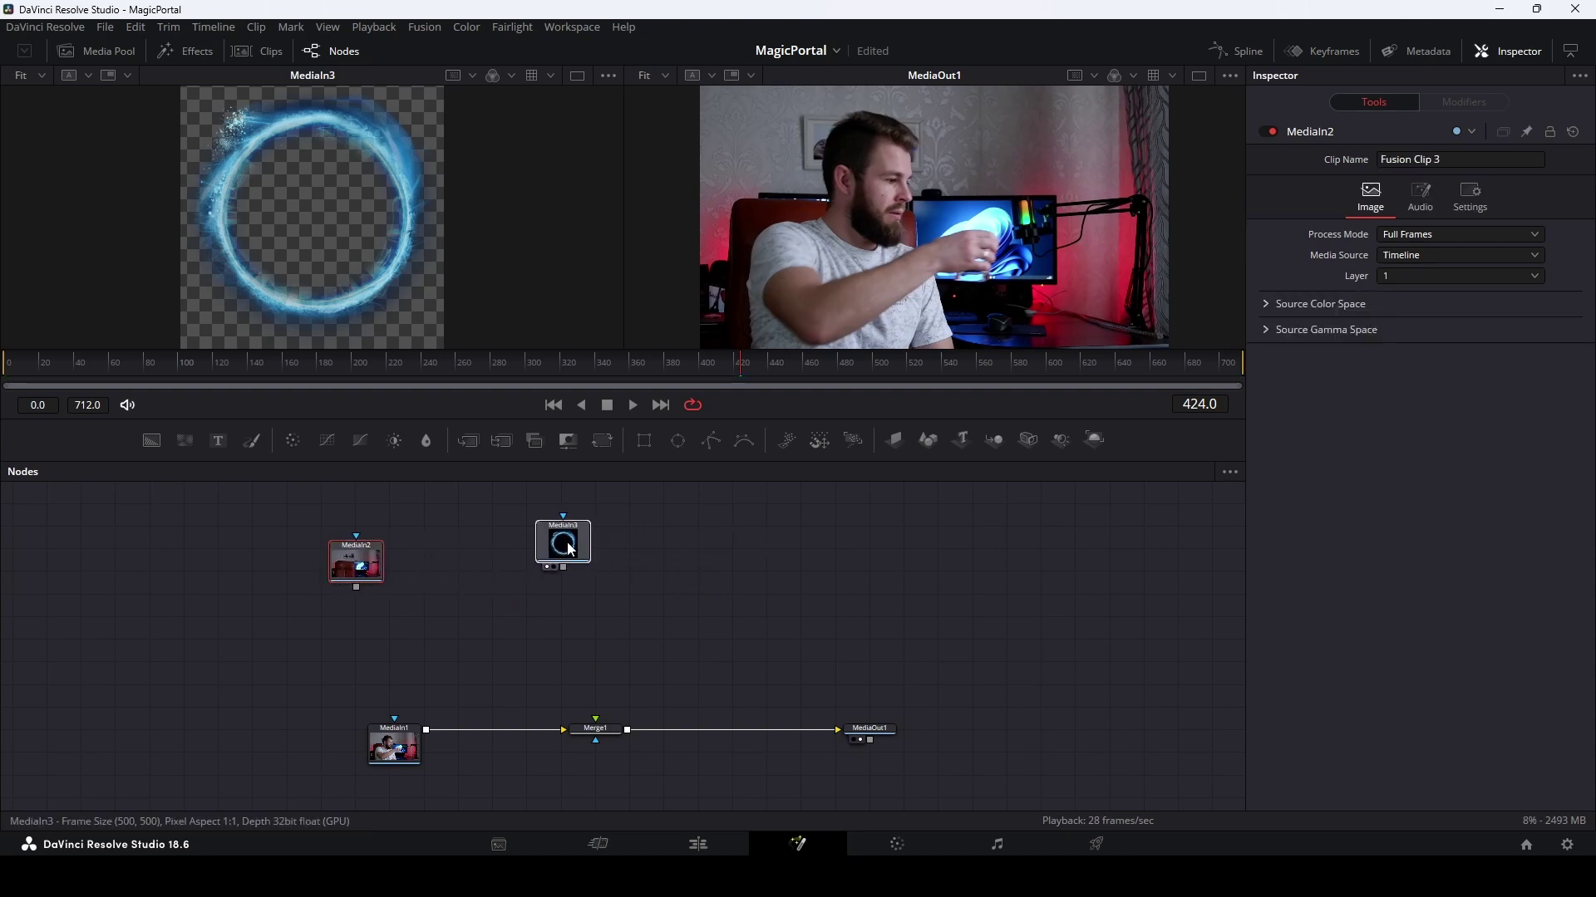
left_click(623, 551)
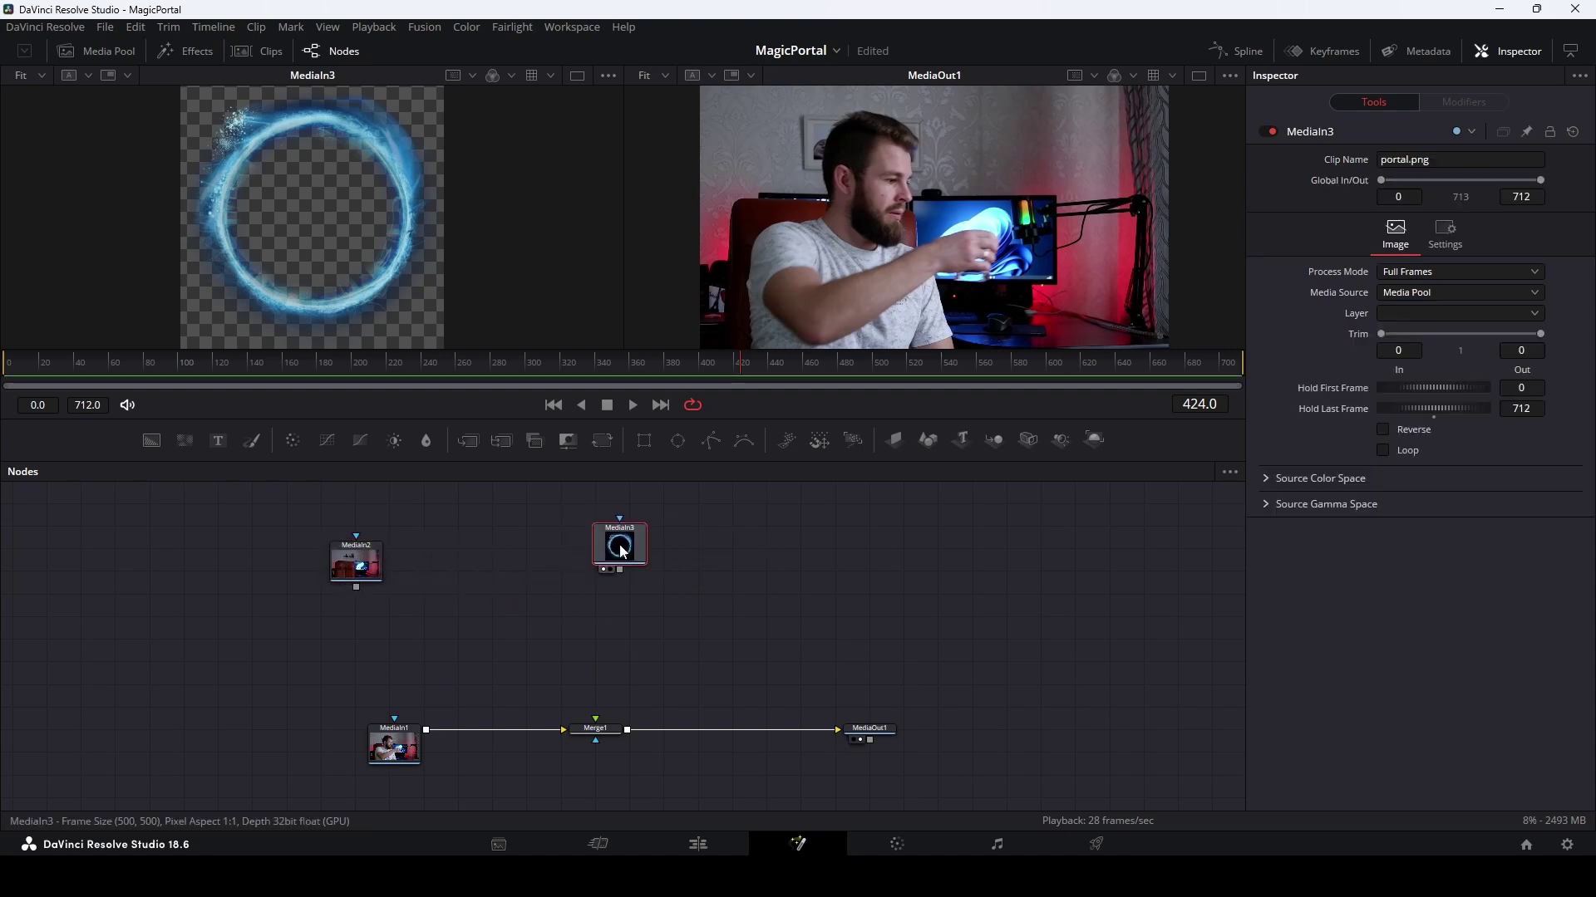
- Add a Displace node after MediaIn3, driven by a connected FastNoise node
key("shift+space")
type("magic")
key("BackSpace")
key("BackSpace")
key("BackSpace")
type("displace")
key("Return")
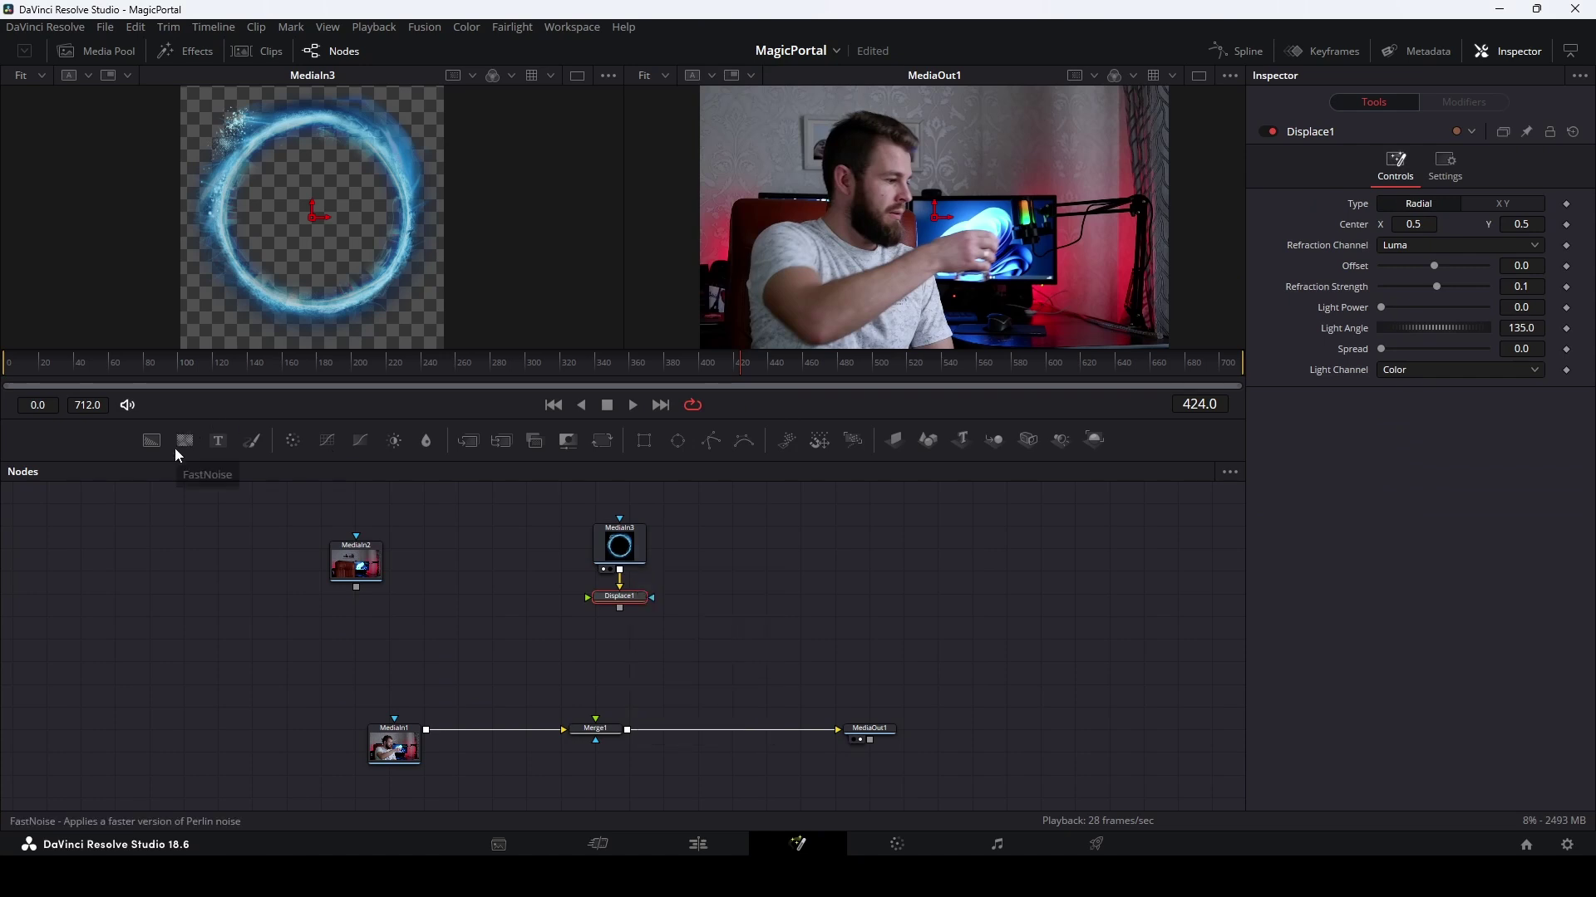
mouse_move(187, 441)
left_mouse_down()
mouse_move(493, 587)
mouse_move(478, 604)
mouse_move(615, 607)
left_mouse_up()
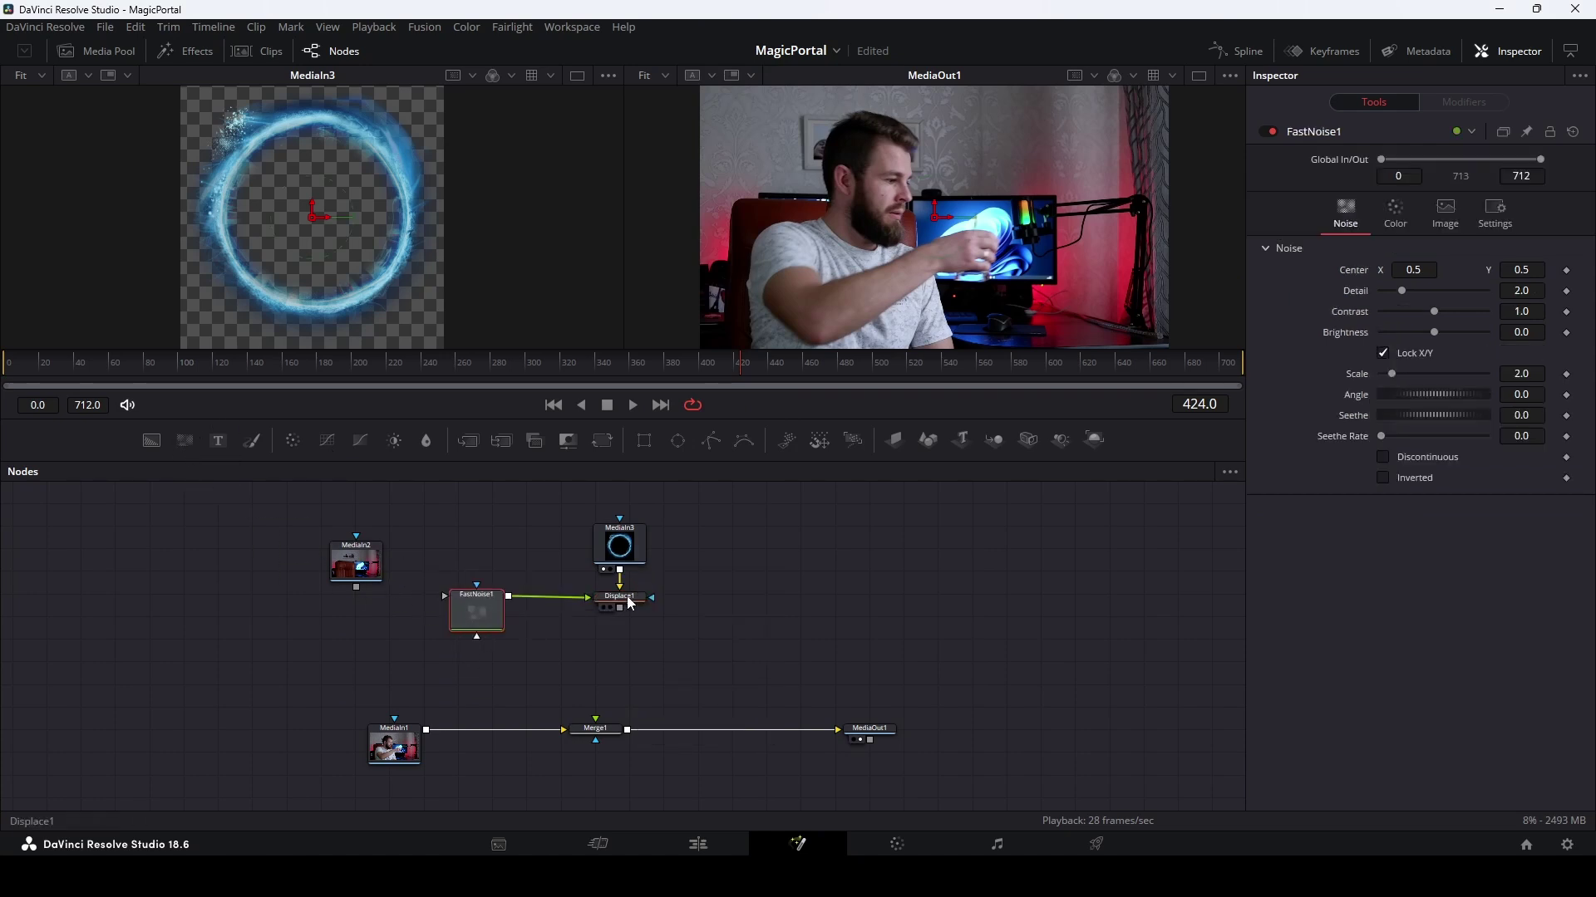
left_click(632, 609)
key("2")
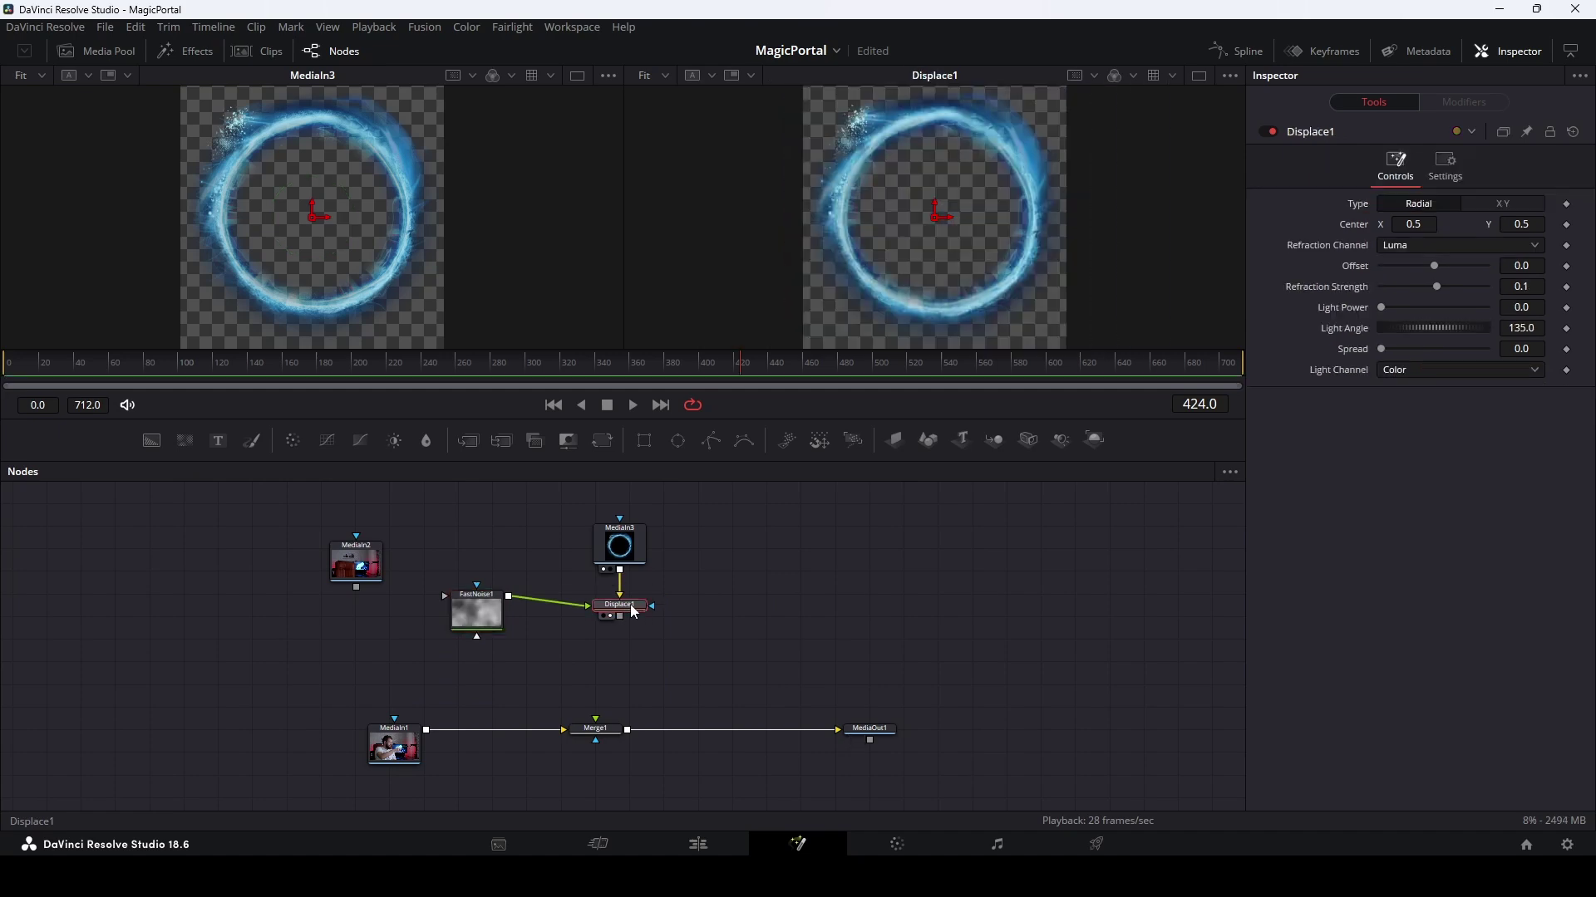
- Set FastNoise Scale 10.55, Detail 4.8, Contrast 3.22, Seethe Rate 0.299, then play the distortion
left_click(470, 615)
key("1")
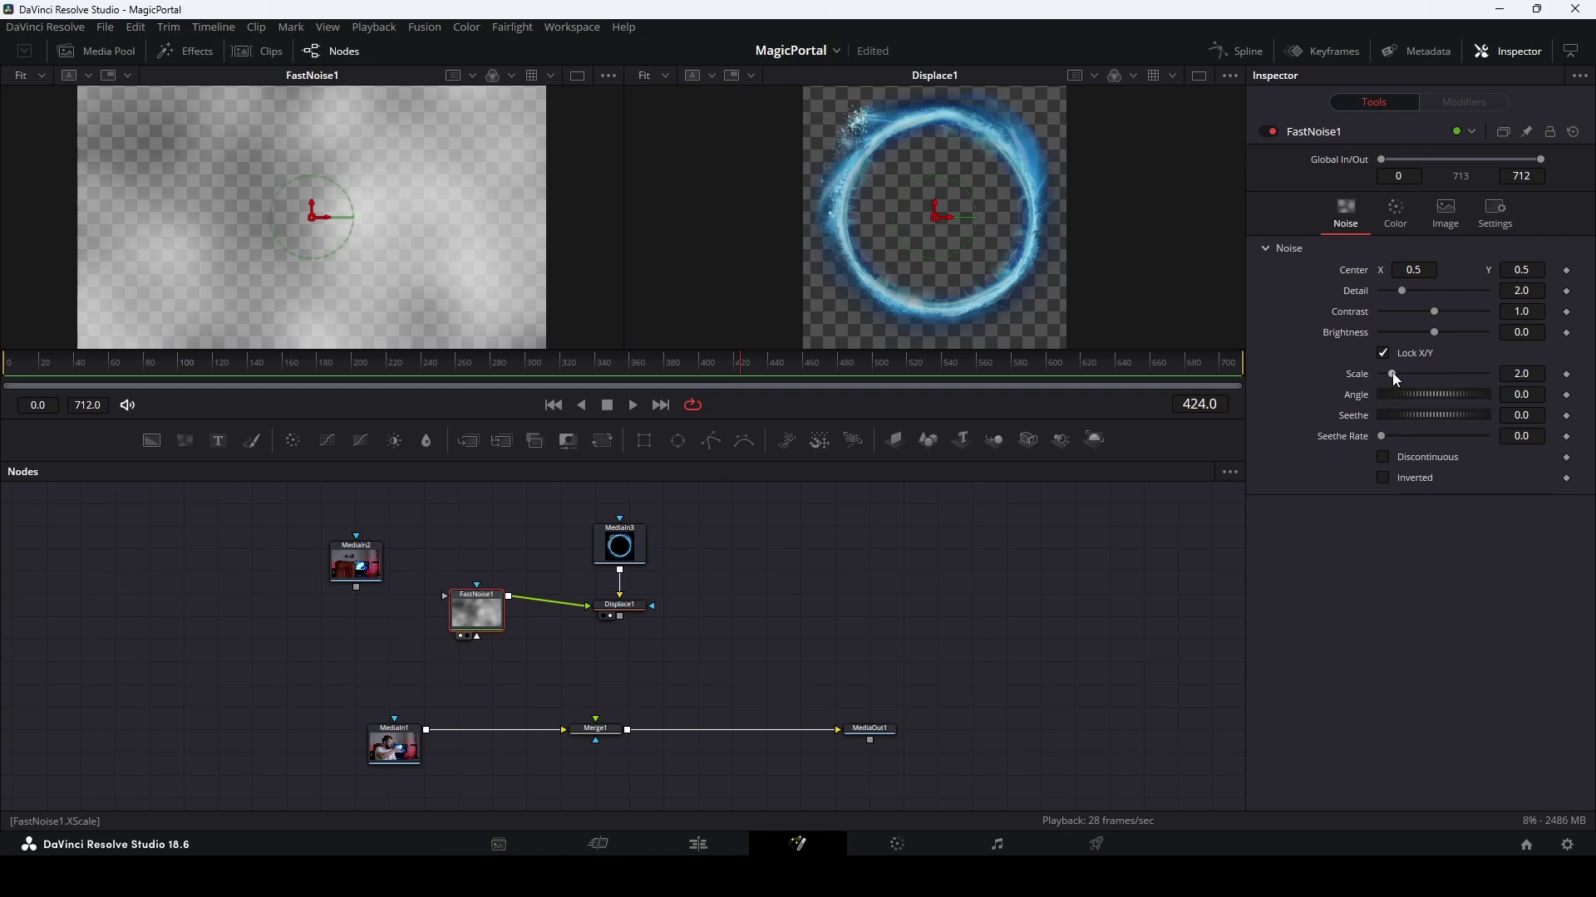
left_click_drag(1392, 373, 1438, 372)
left_click_drag(1402, 291, 1432, 291)
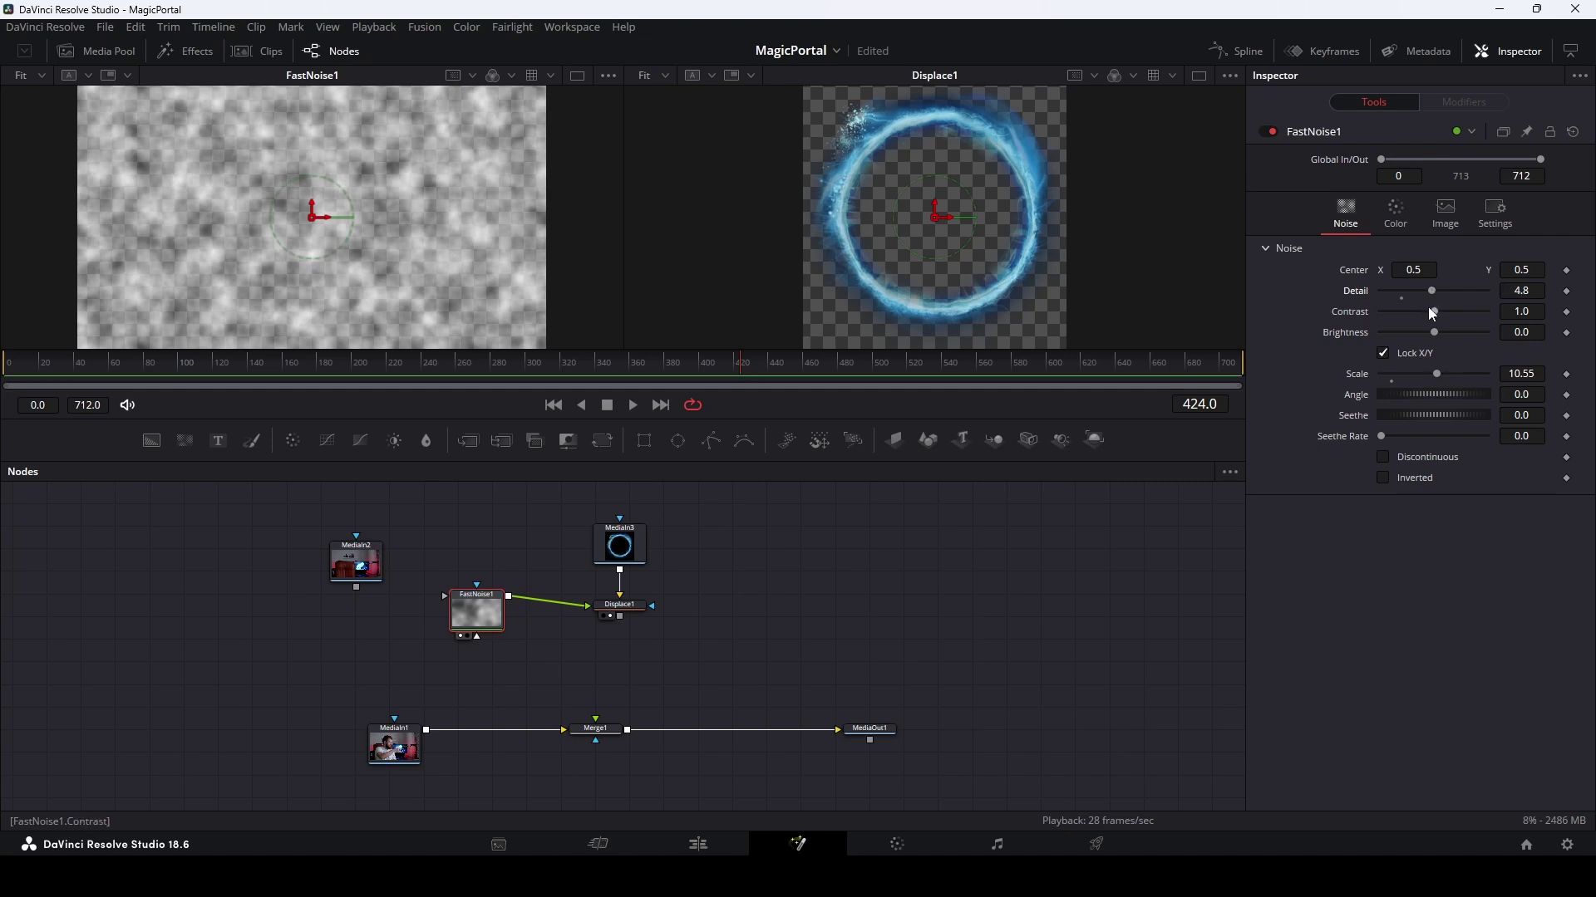
left_click_drag(1433, 311, 1466, 314)
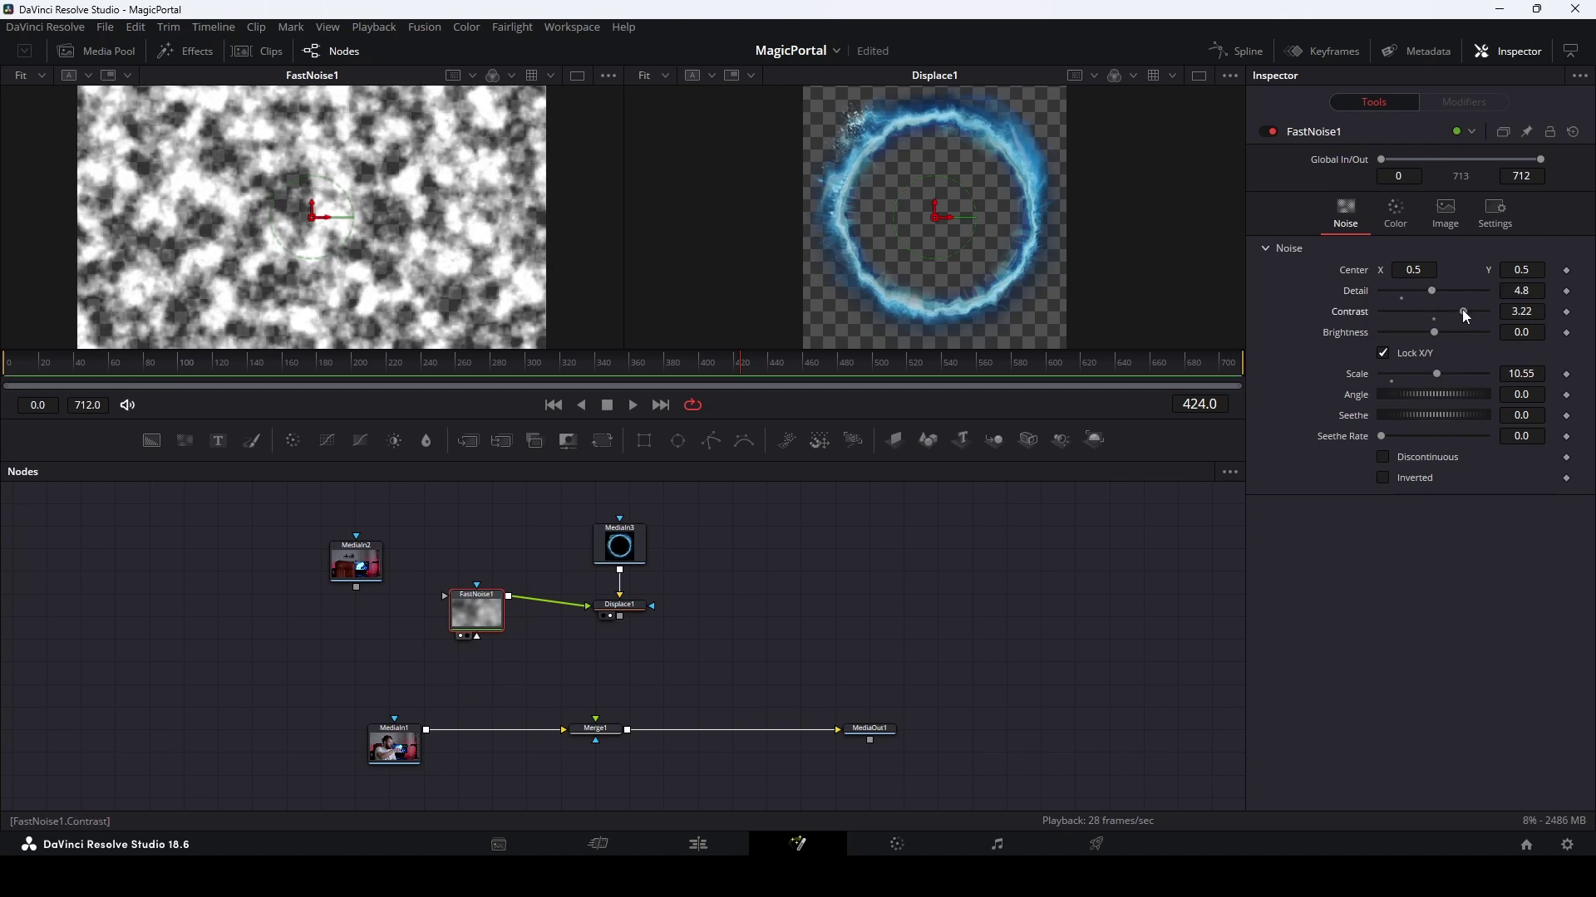
left_click_drag(1382, 436, 1412, 432)
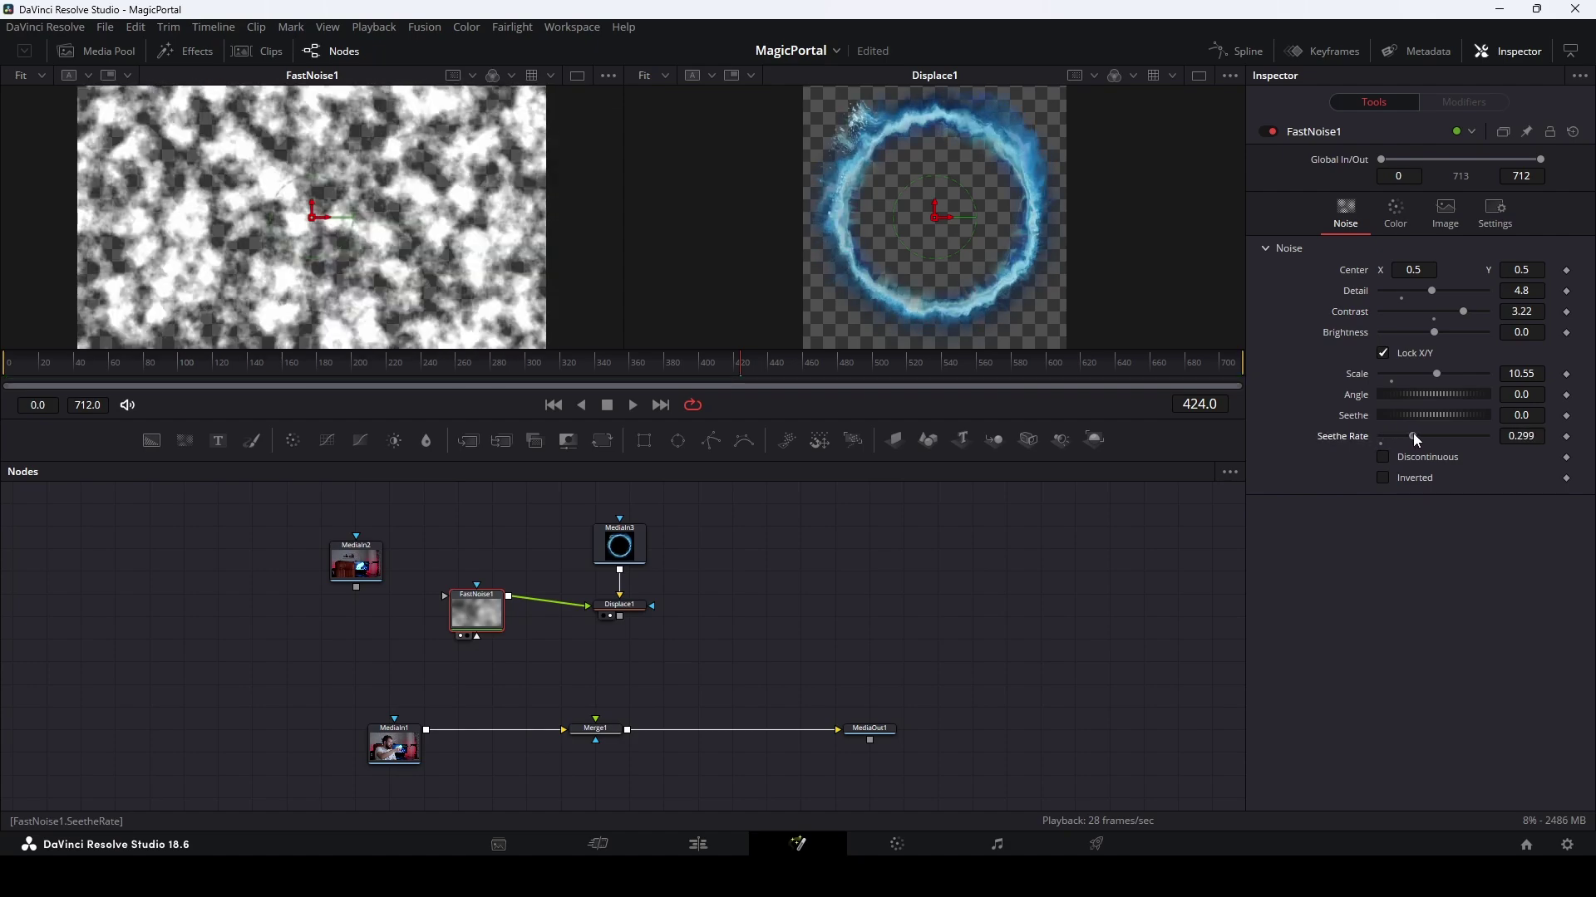
left_click(509, 368)
key("space")
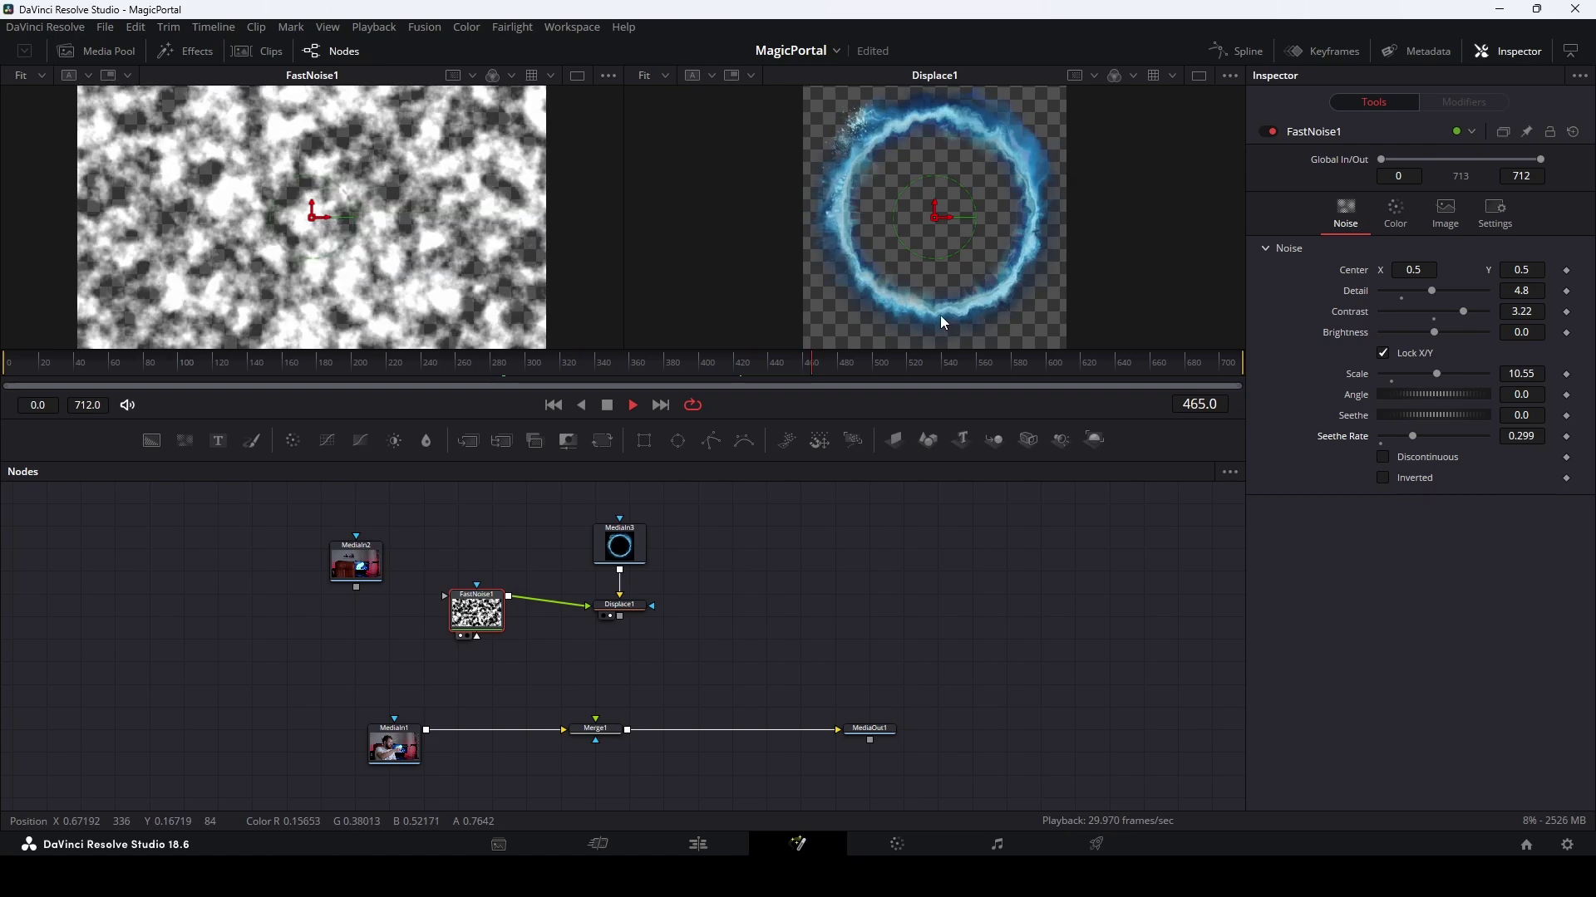
- Add a Transform node after Displace1
key("space")
left_click(624, 609)
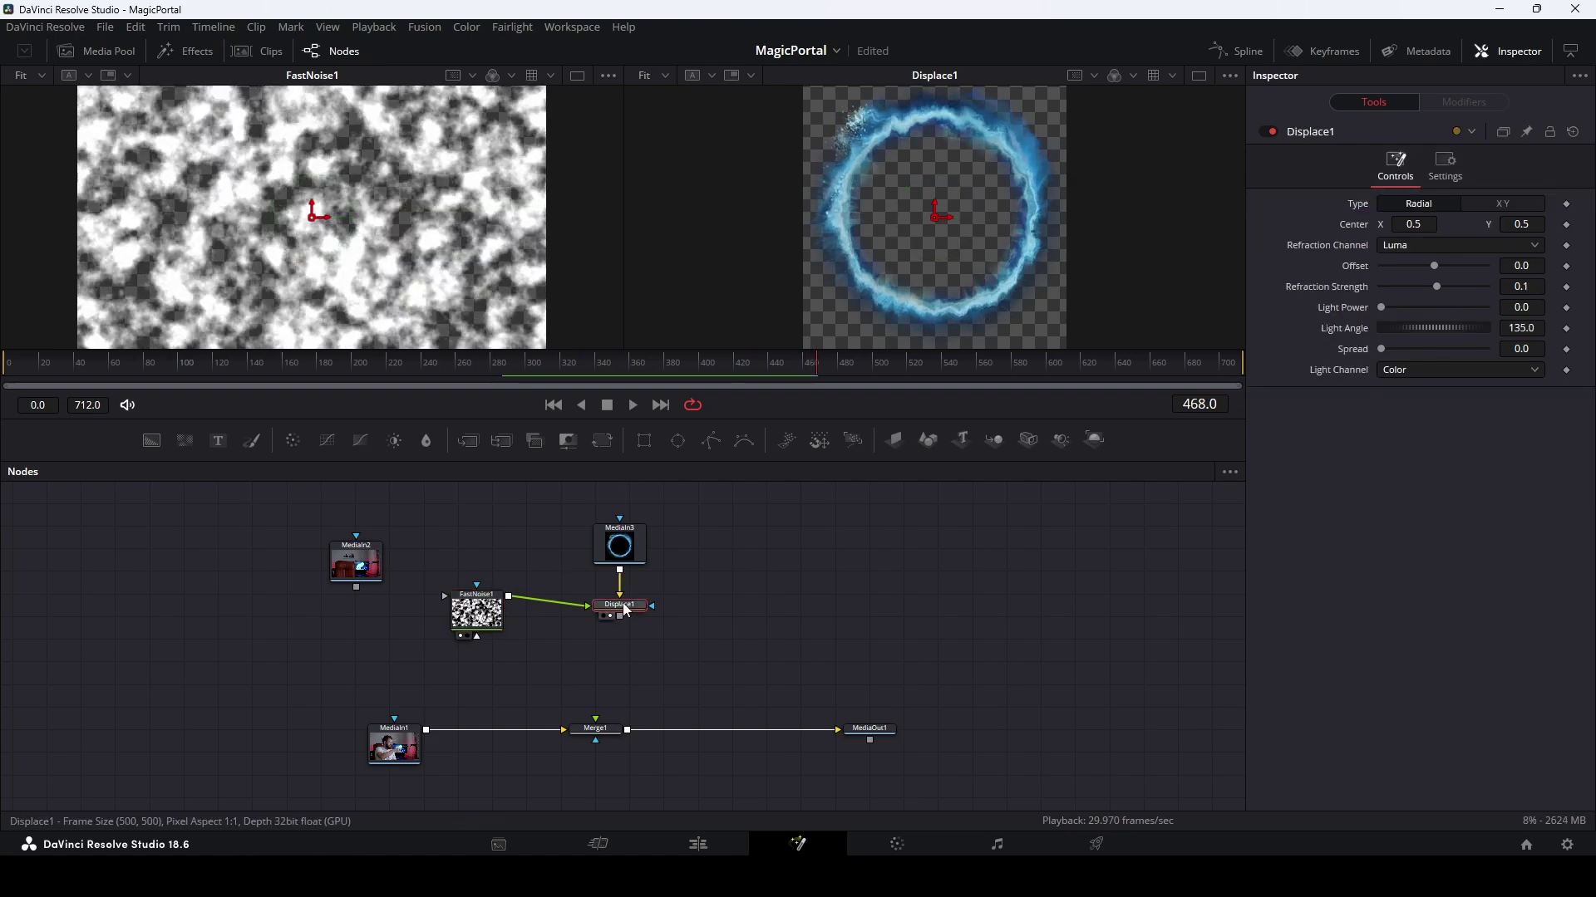
key("shift+space")
type("tra")
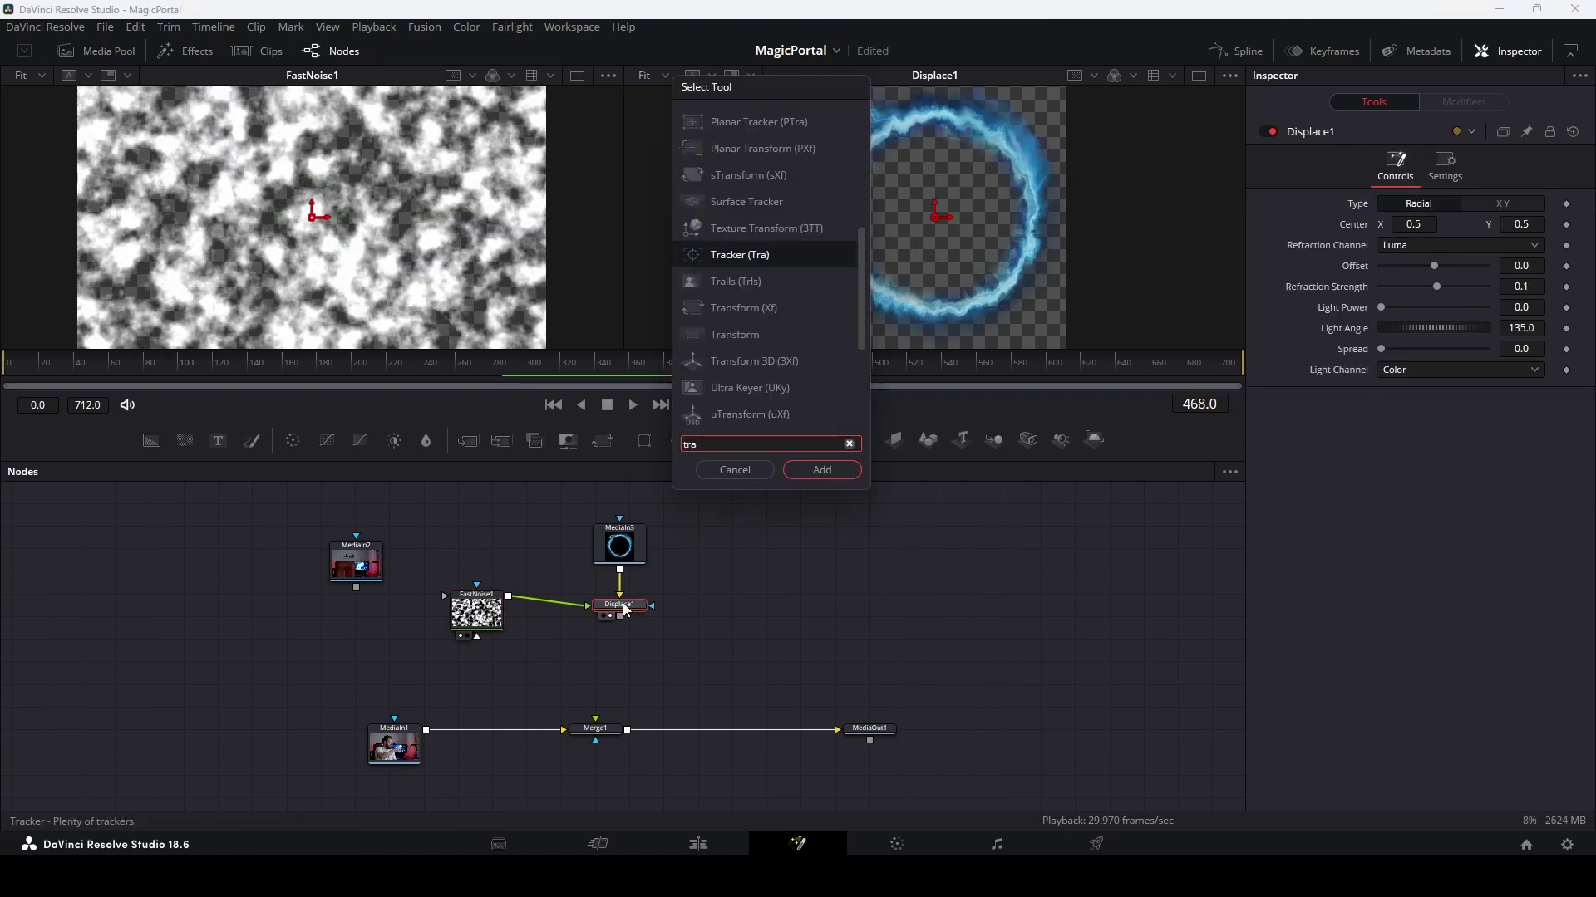
type("ns")
key("Return")
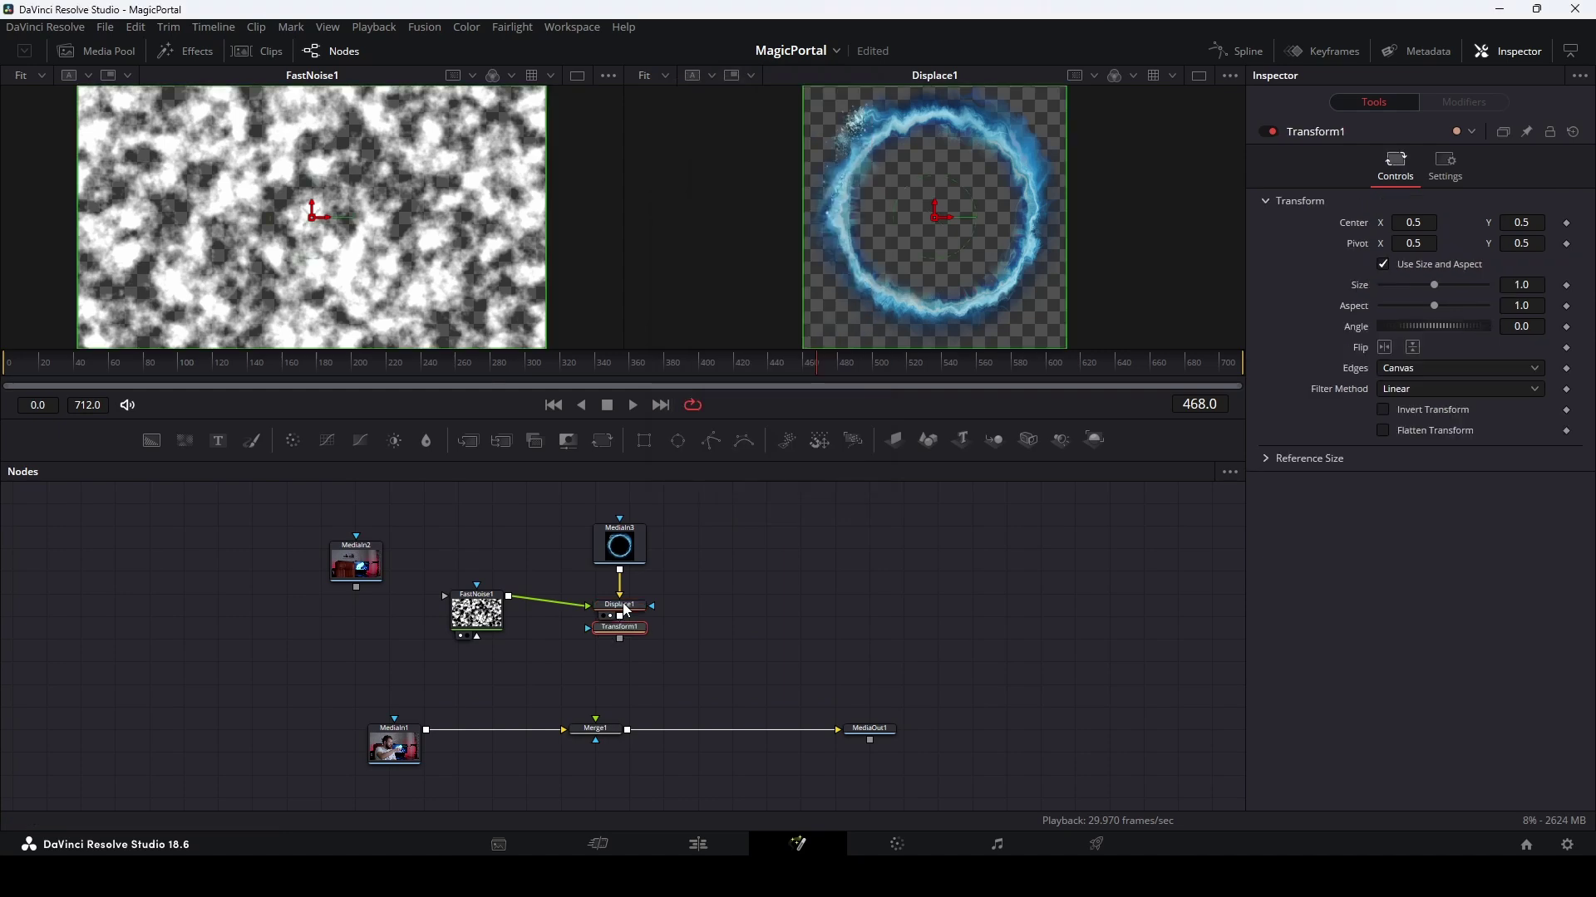
left_click_drag(631, 638, 632, 649)
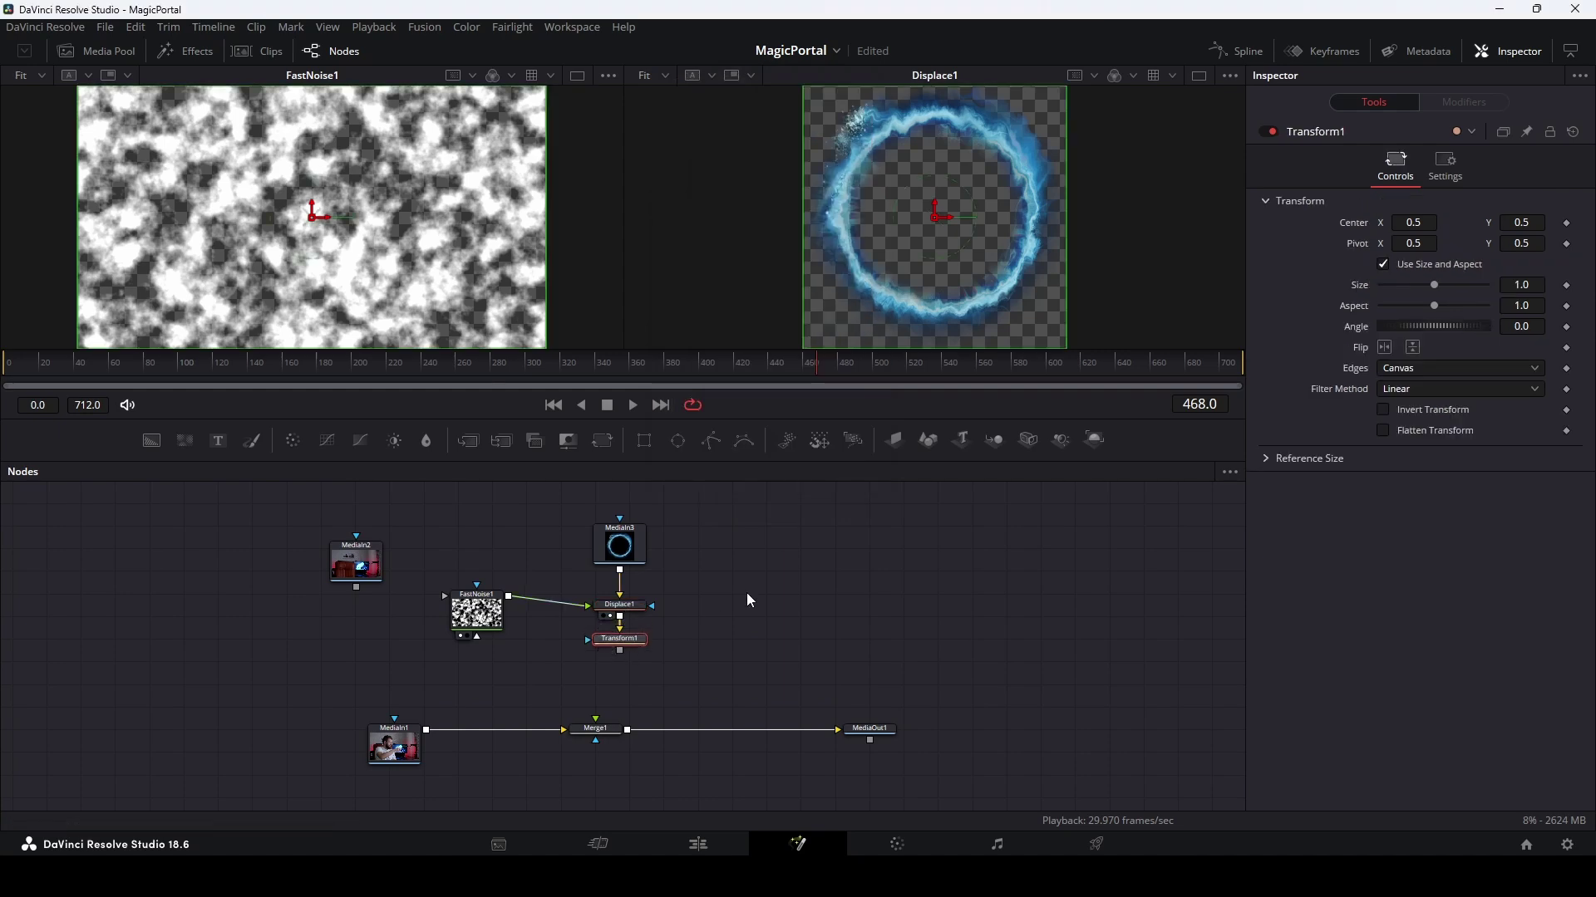
- Keyframe Transform1 Angle at 0 on frame 0 and 360 on frame 160, then scrub to check
left_click(554, 405)
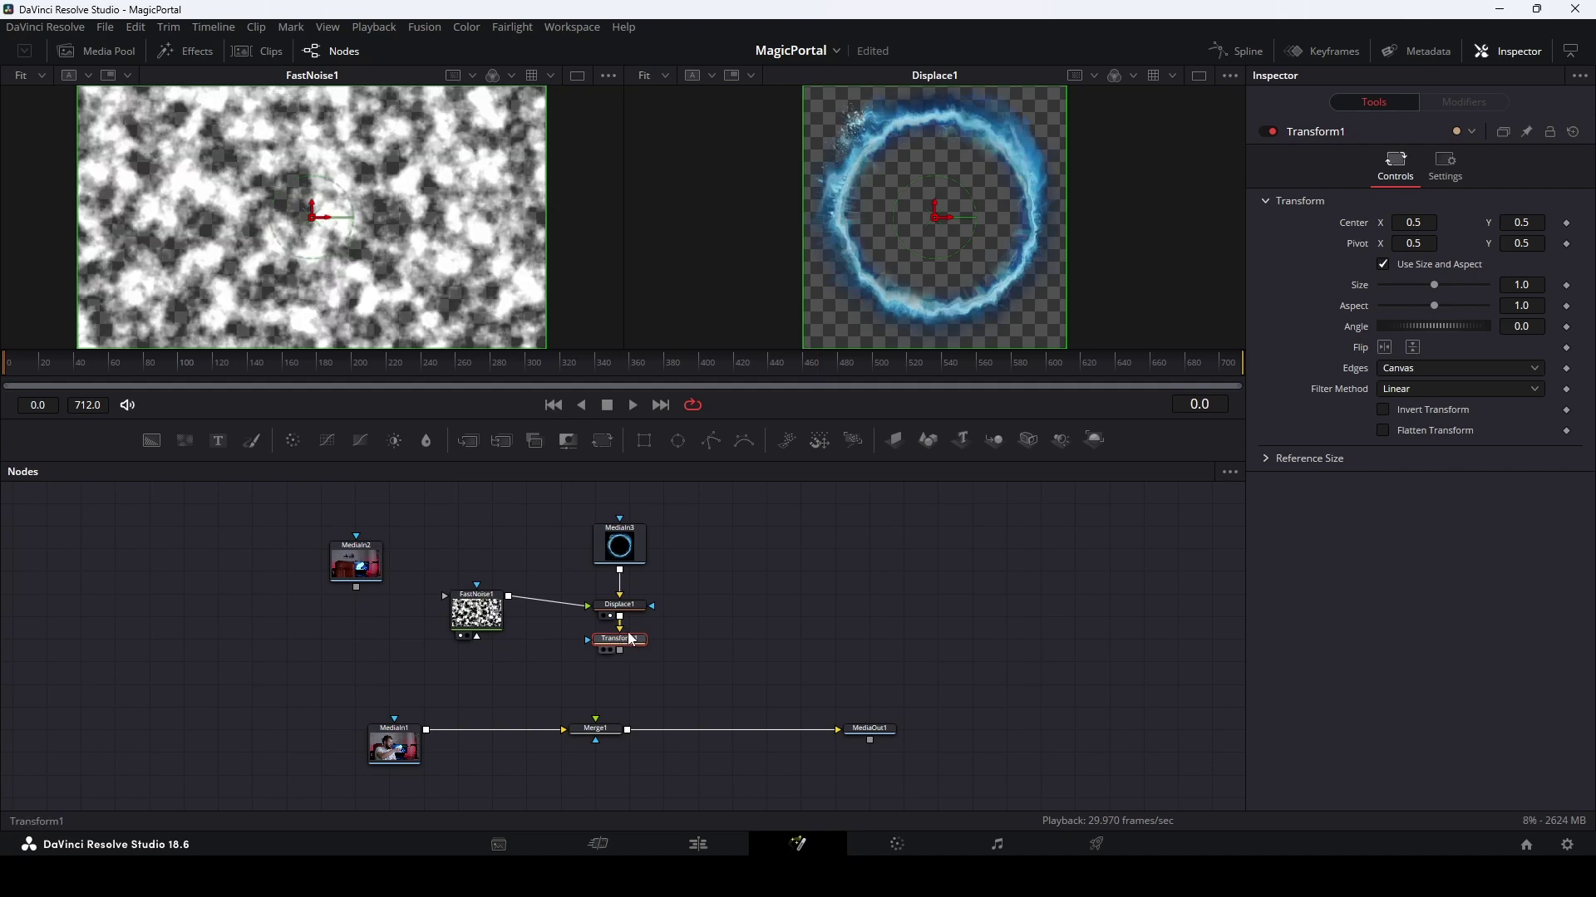
left_click(1567, 329)
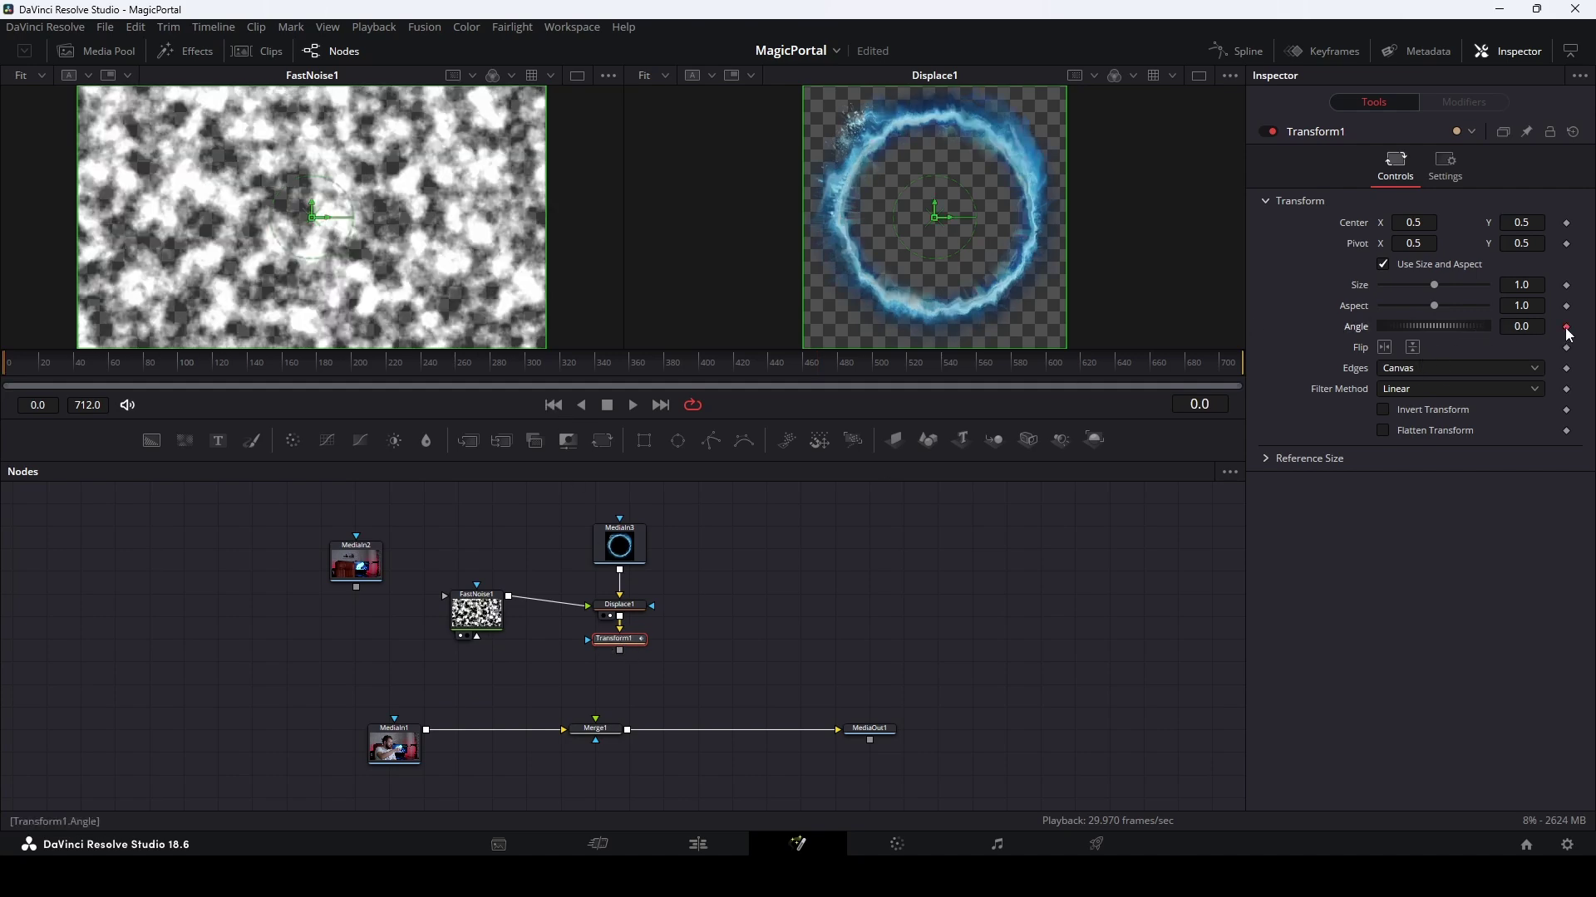
left_click(286, 367)
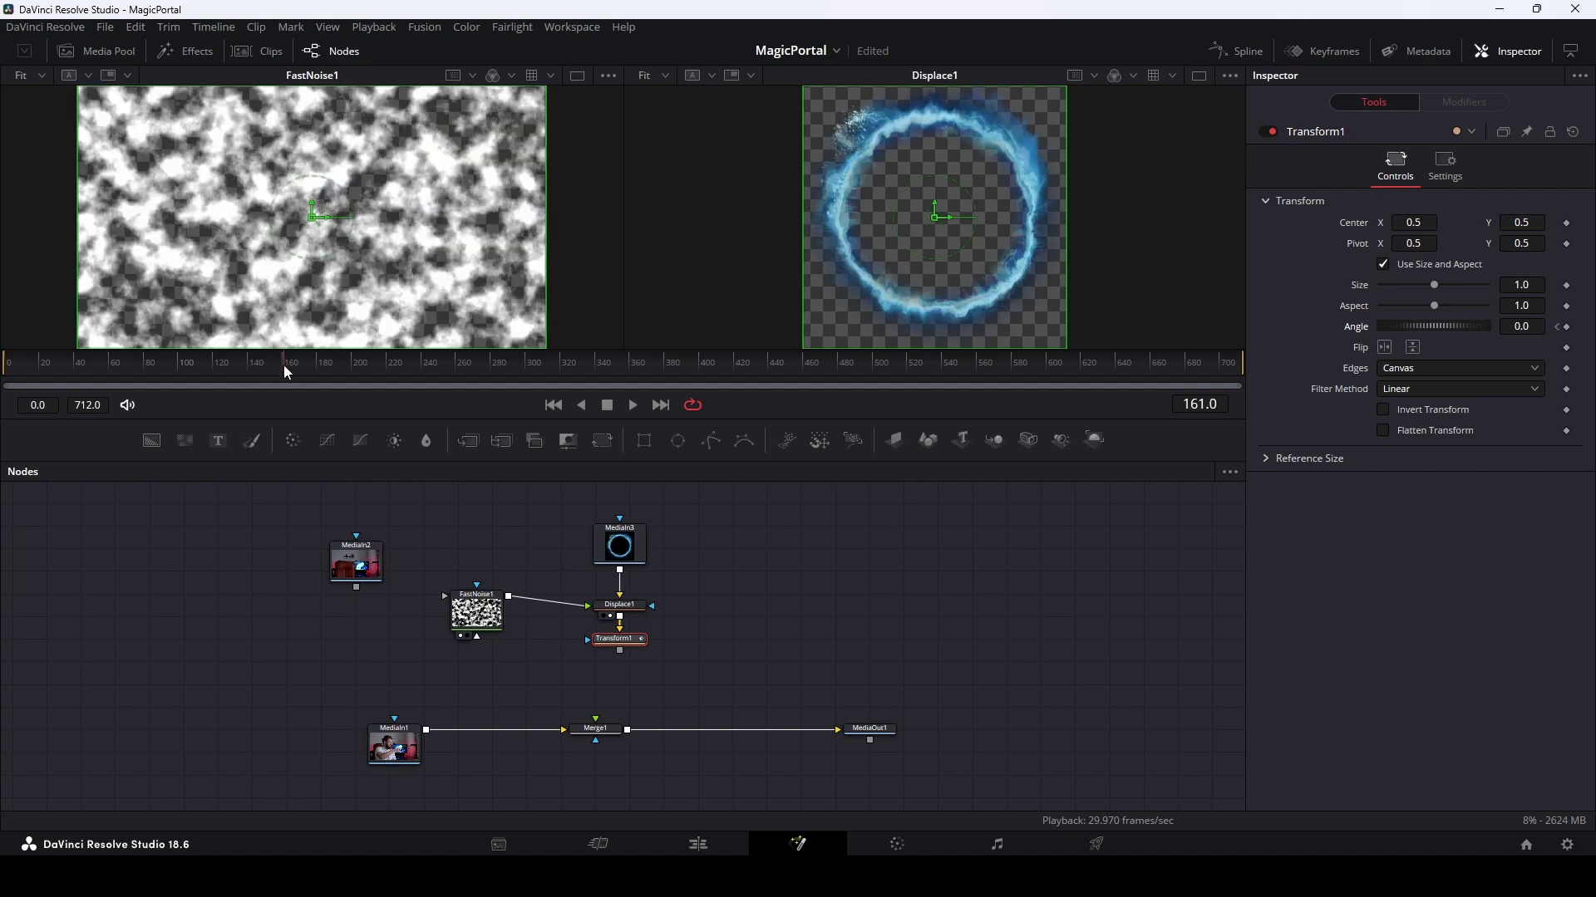
left_click(1520, 326)
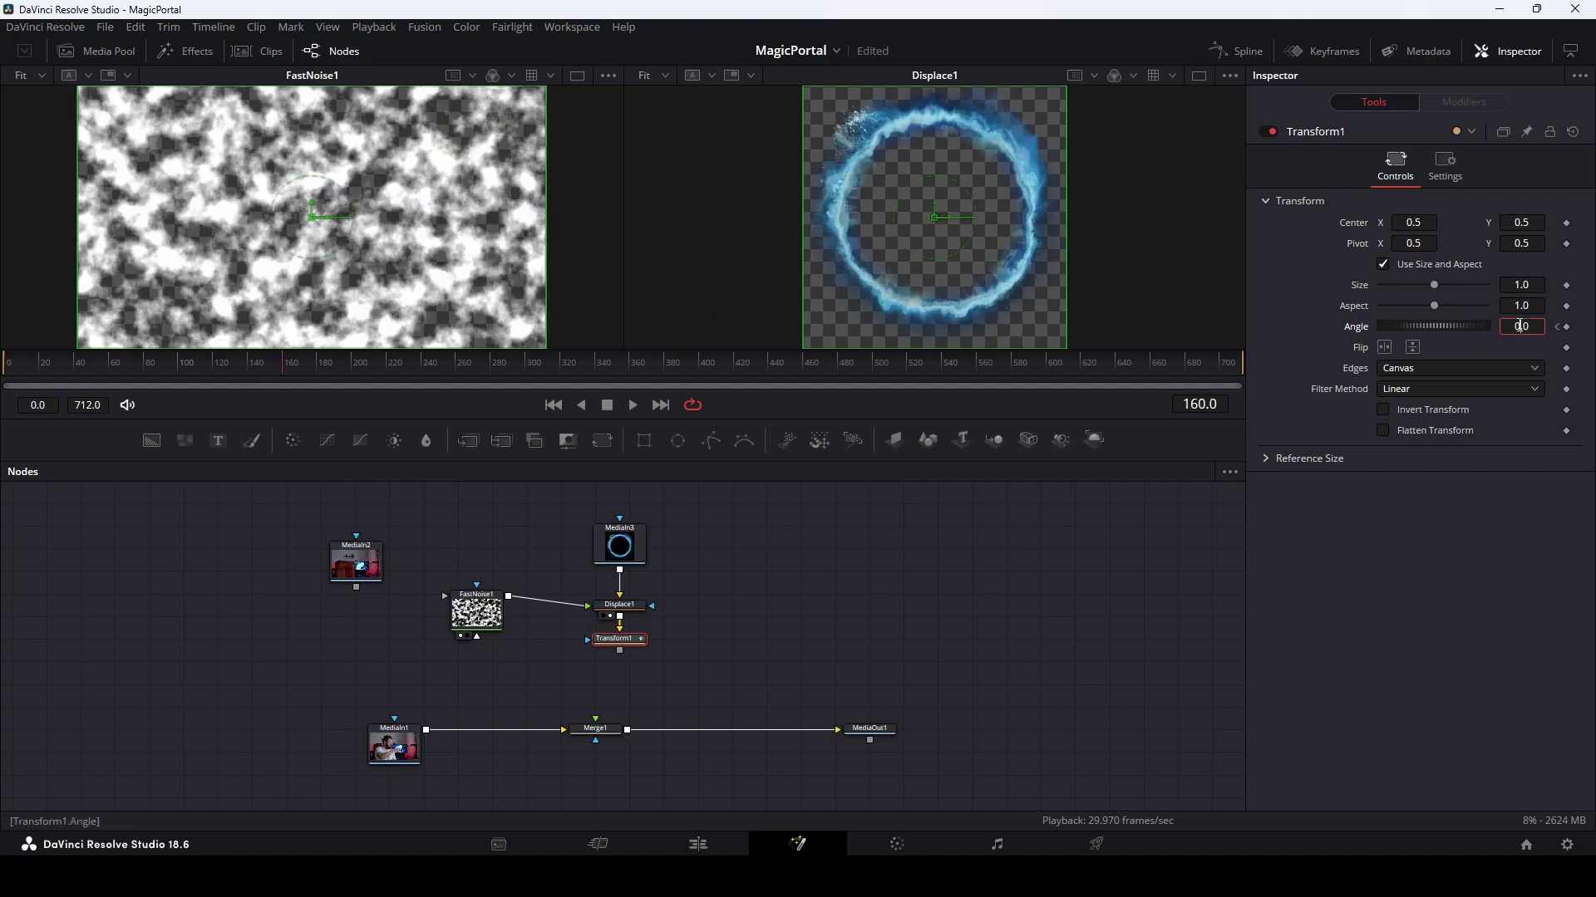
type("360")
key("Tab")
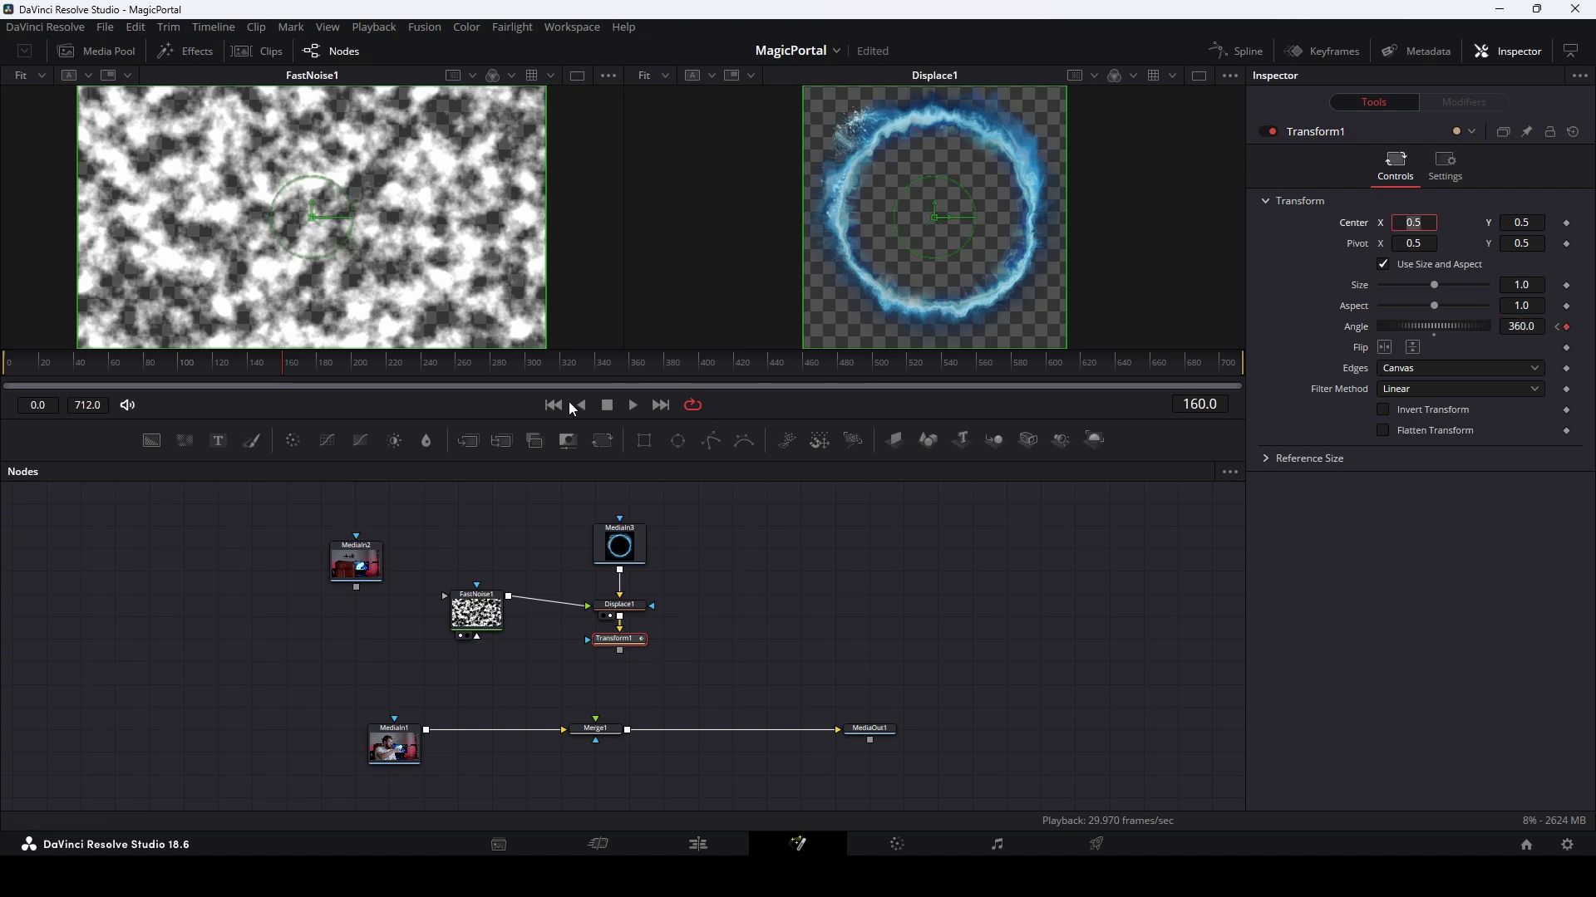
left_click_drag(245, 369, 204, 366)
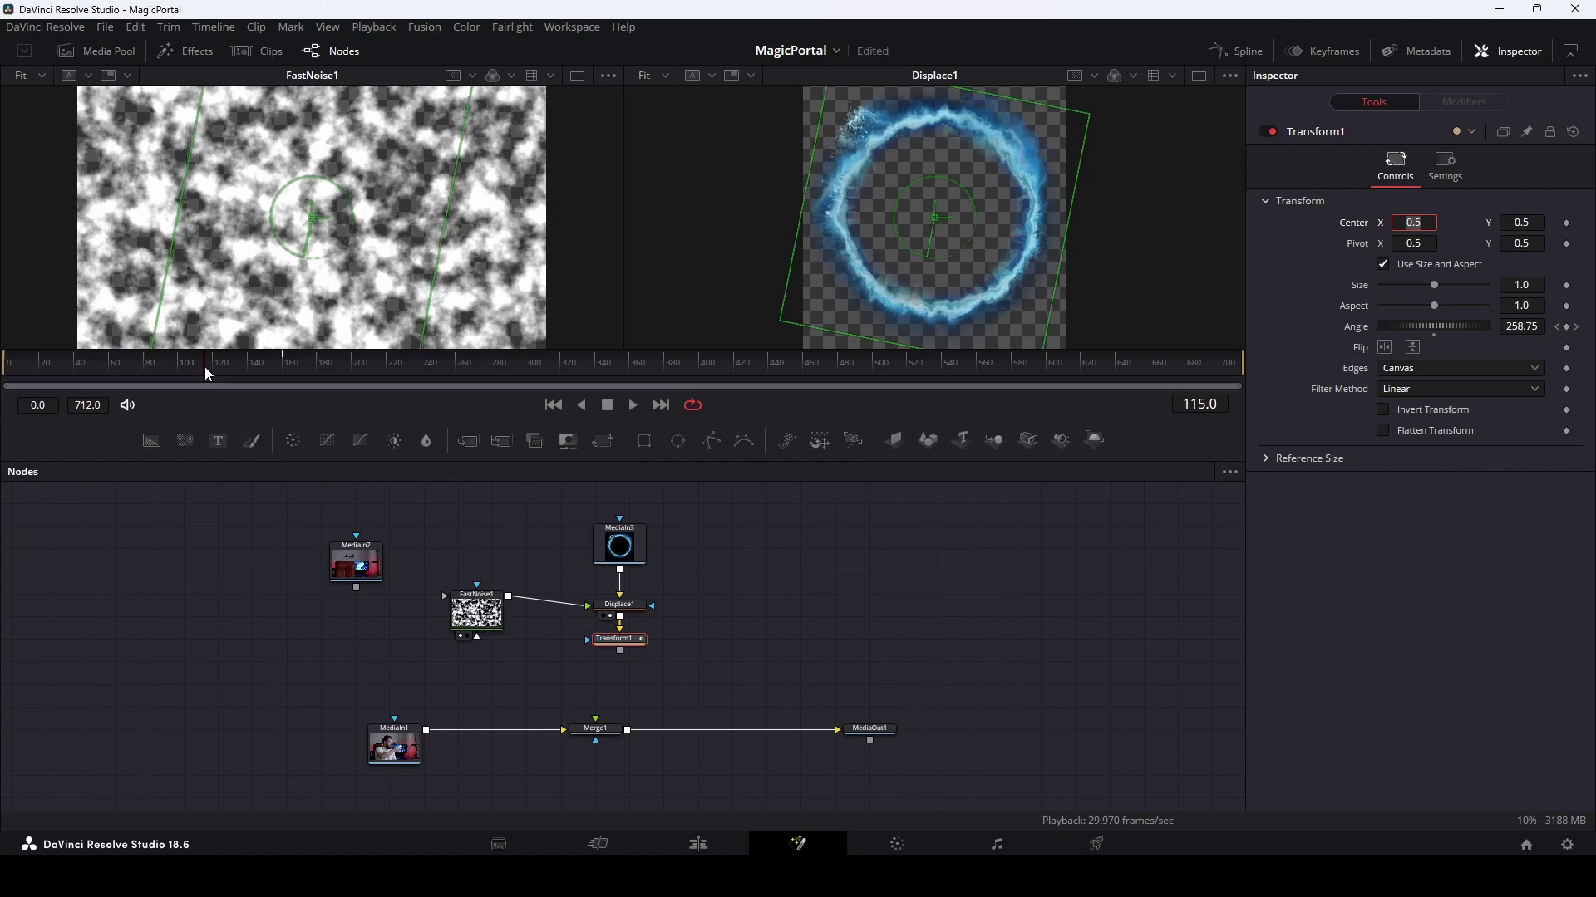
left_click(620, 650)
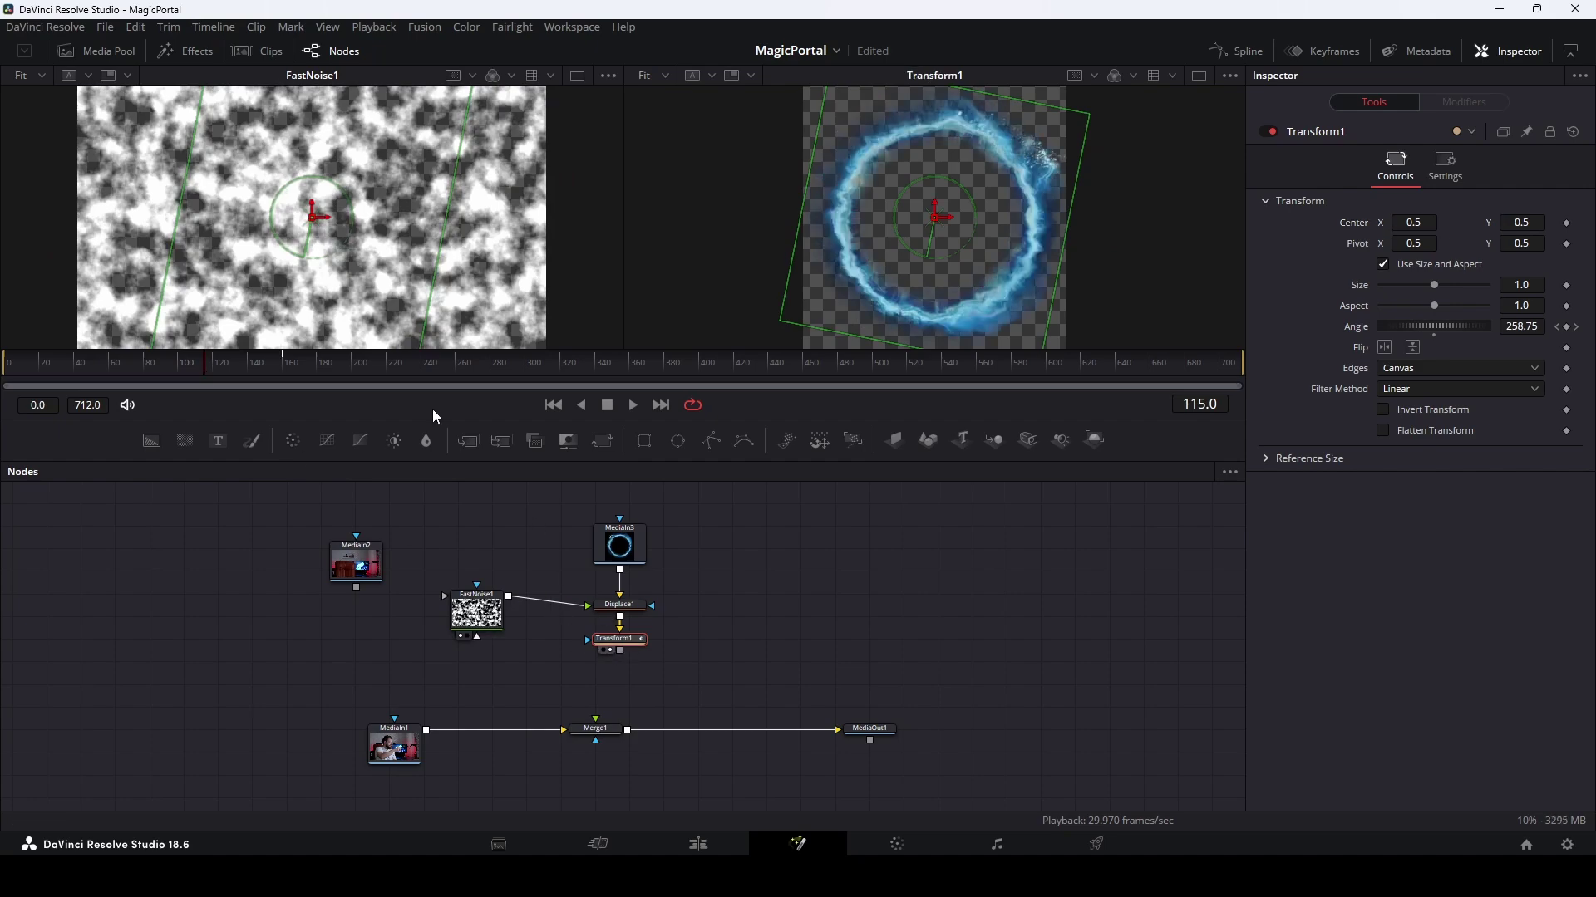
left_click_drag(168, 372, 285, 366)
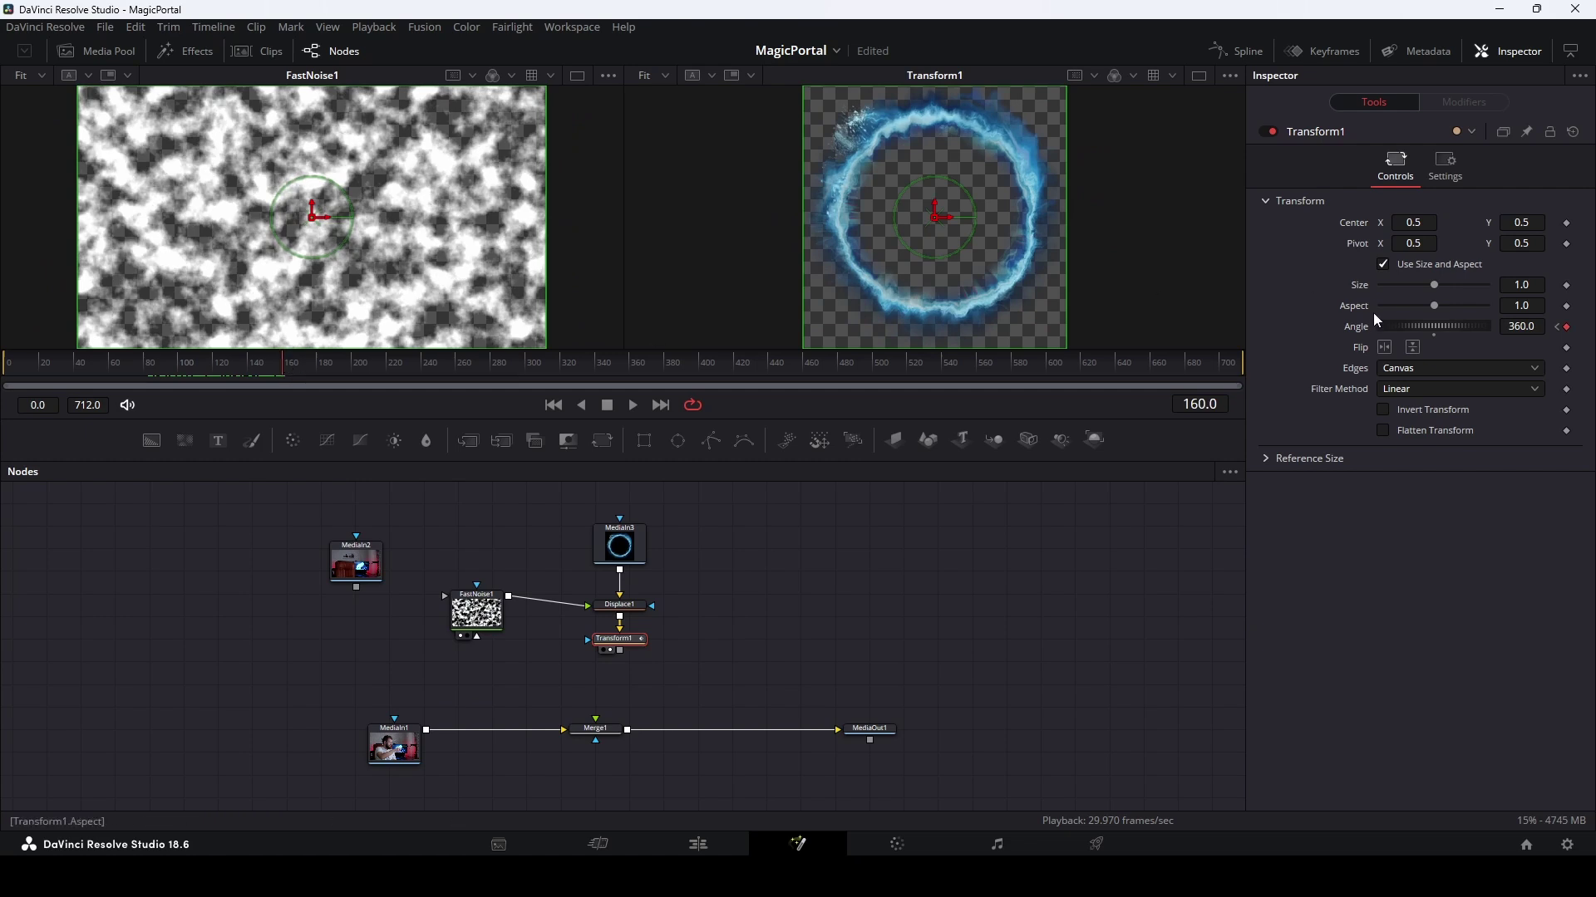
- Set the Transform1 Angle curve to loop in the Spline editor and play back the continuous spin
left_click(1240, 52)
left_click(670, 536)
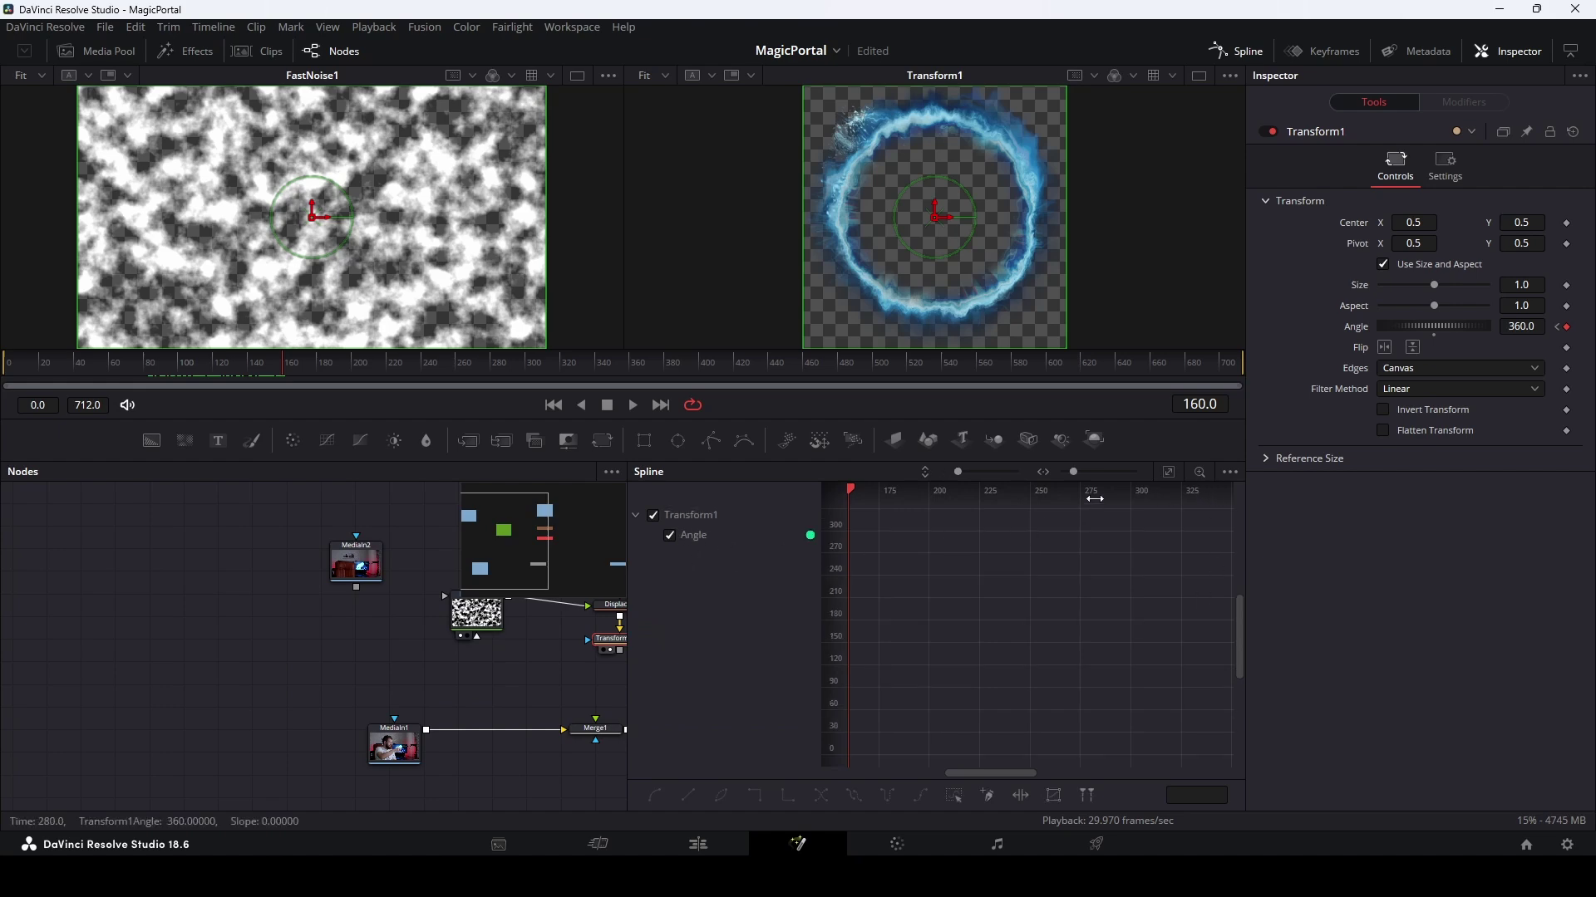
left_click(1169, 470)
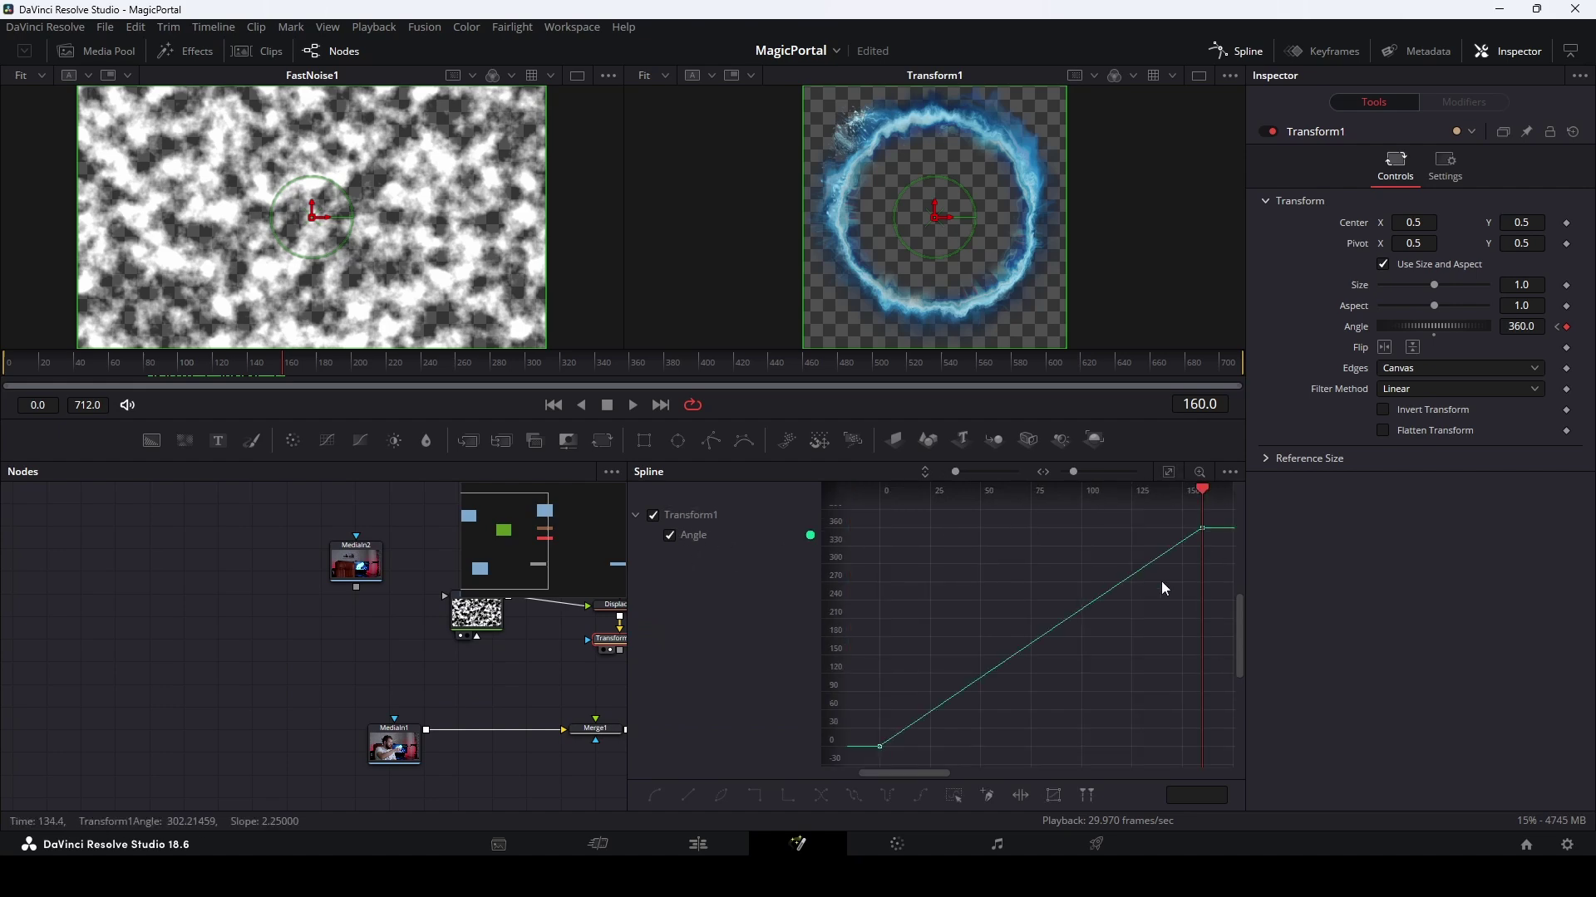
left_click_drag(1221, 512, 861, 756)
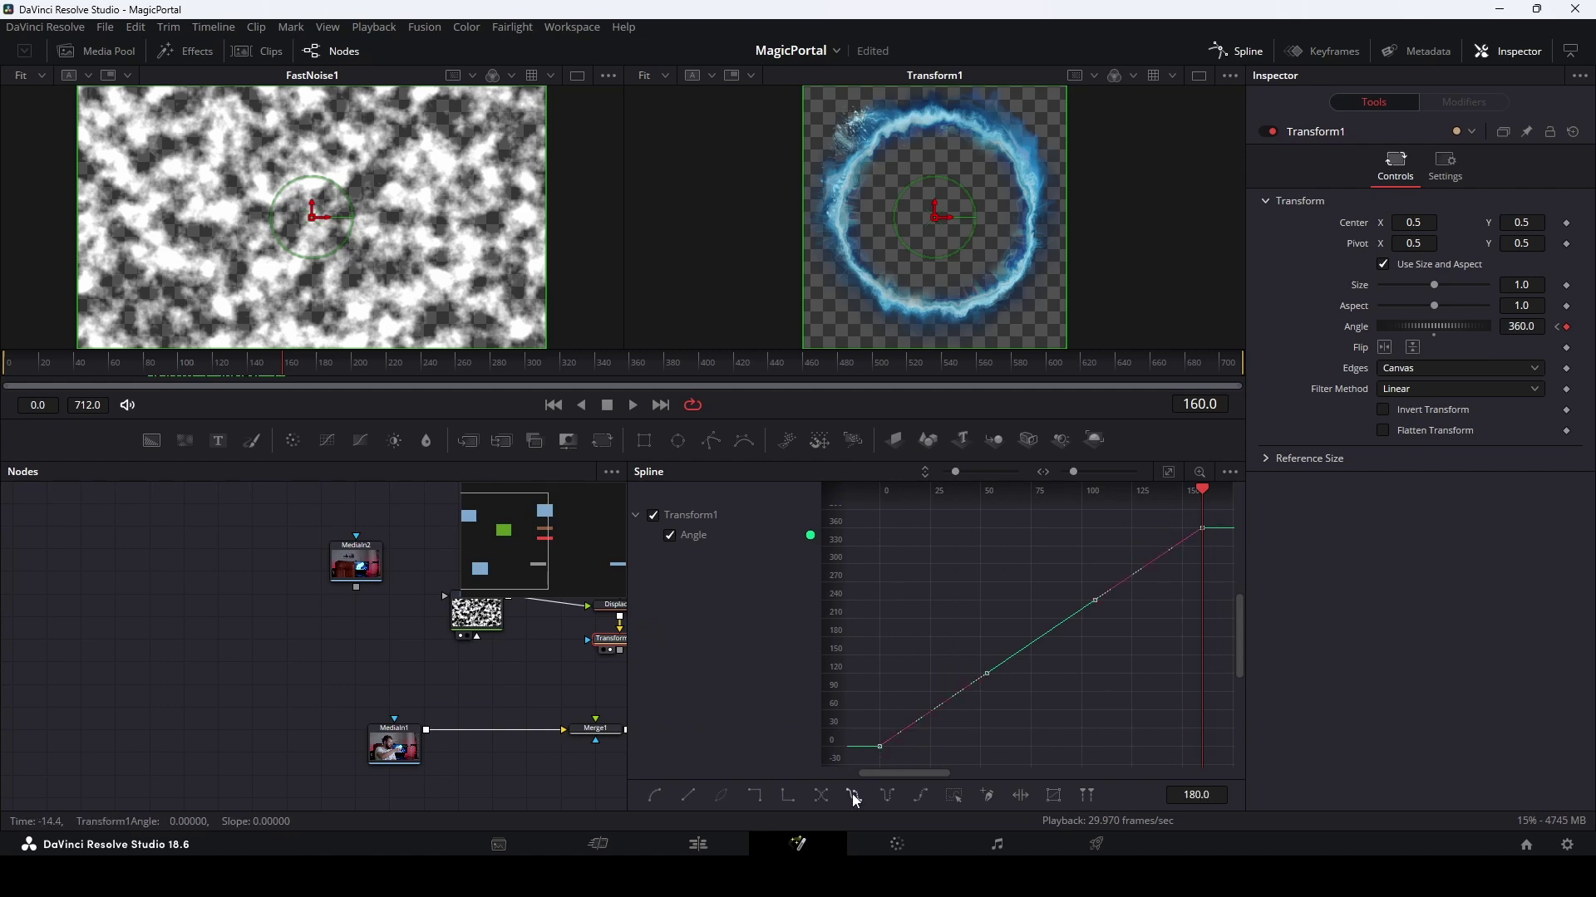
left_click(854, 797)
key("space")
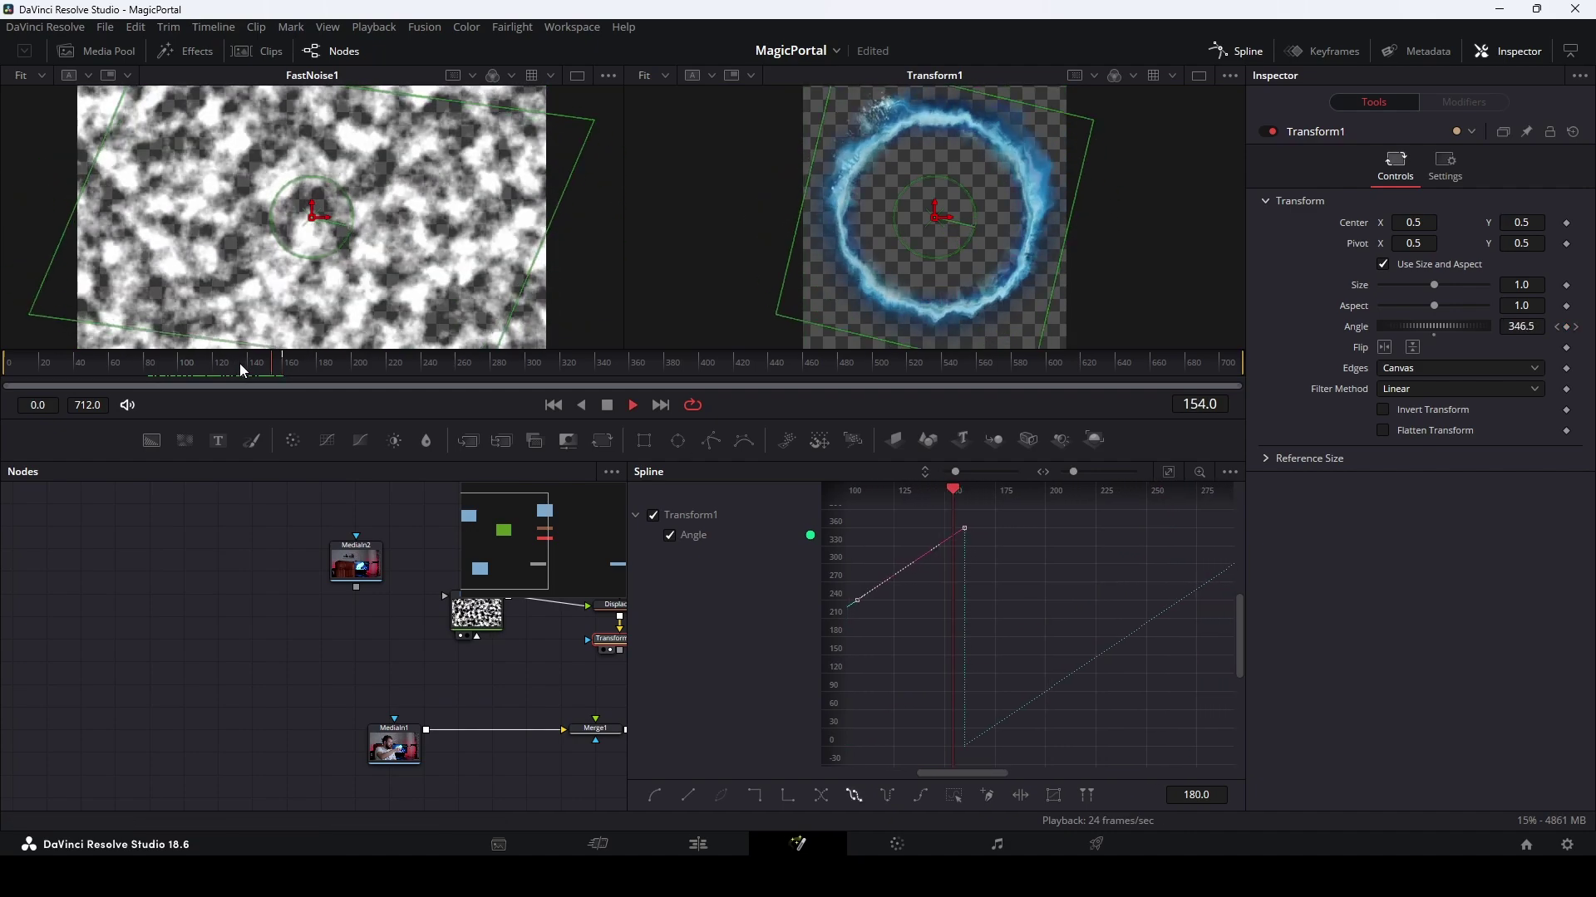
key("space")
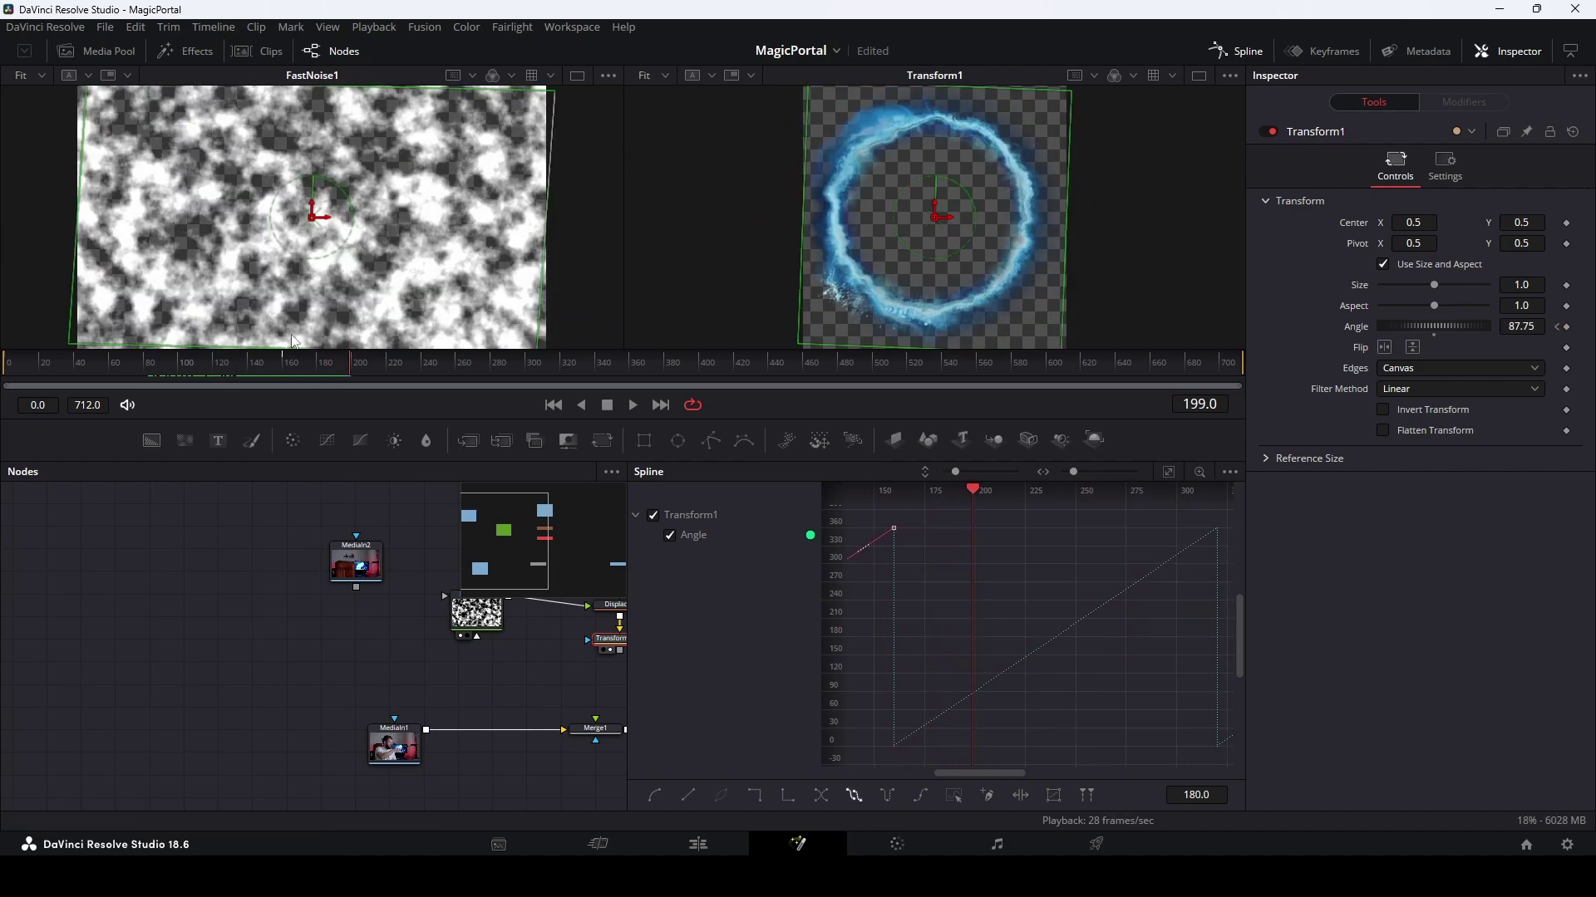
left_click(1236, 50)
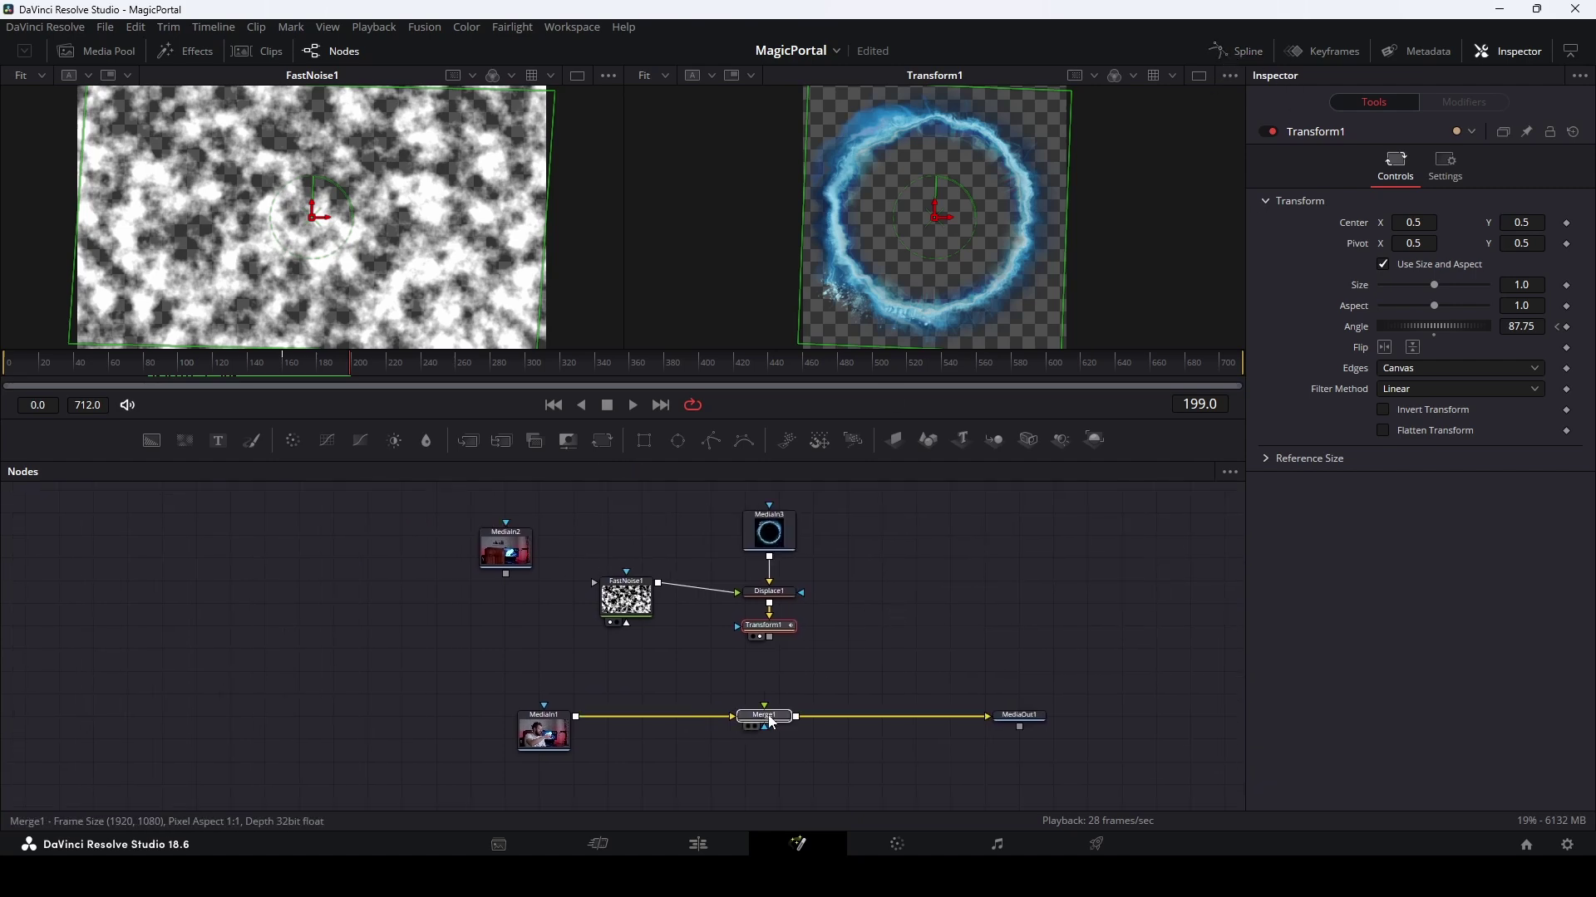
- Wire Transform1 into Merge1's foreground, view Merge1, and move the portal branch nodes up
left_click_drag(787, 720, 775, 716)
left_click_drag(768, 637, 773, 713)
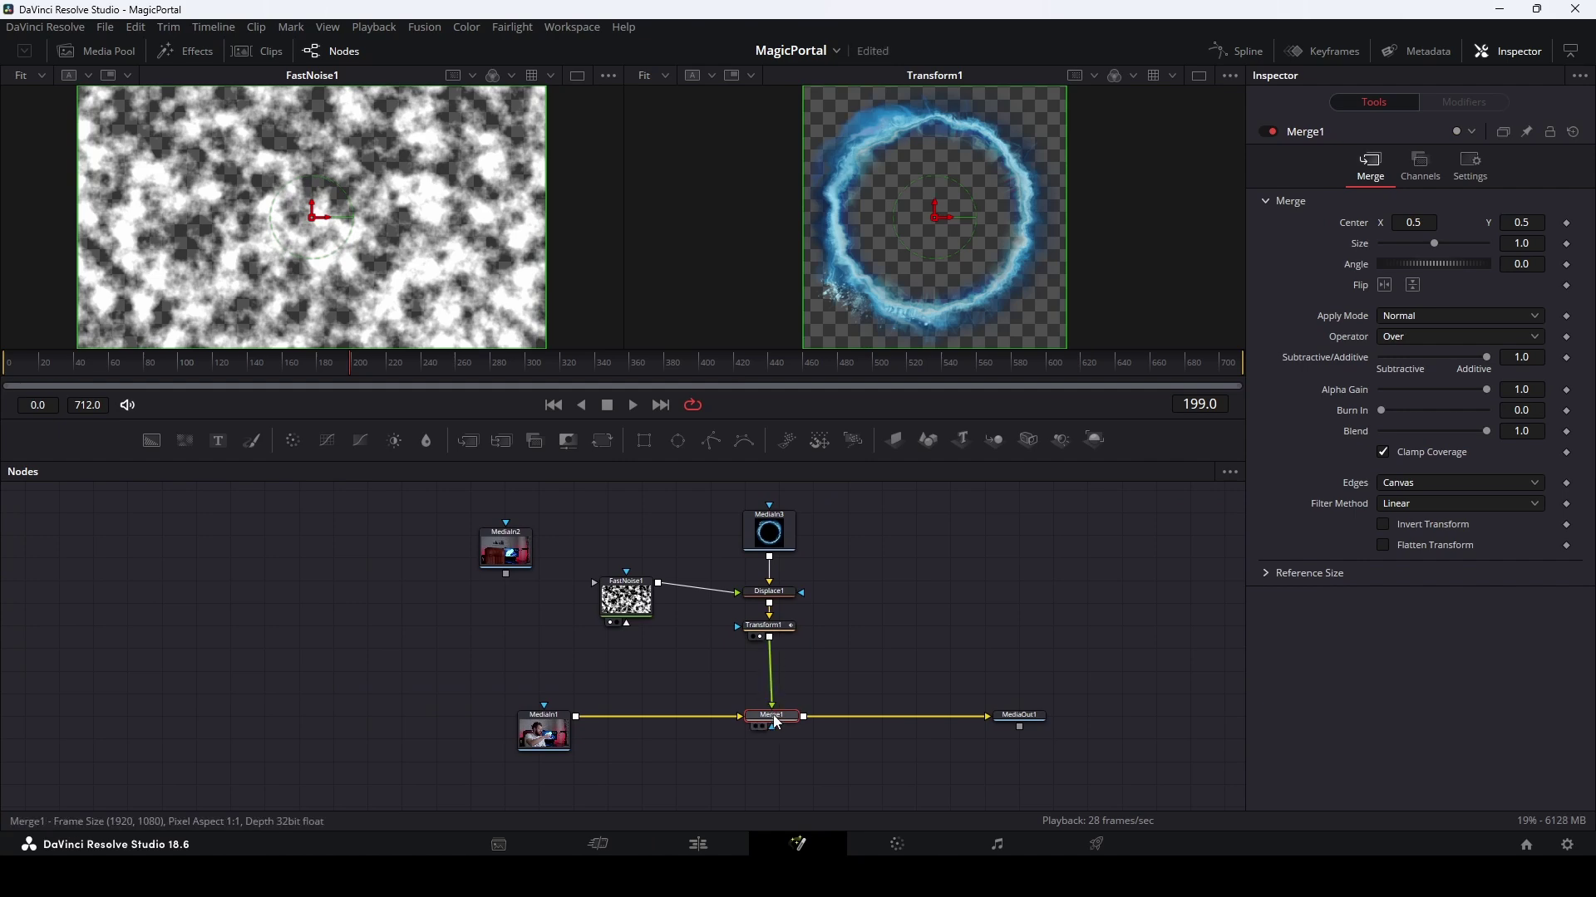
key("2")
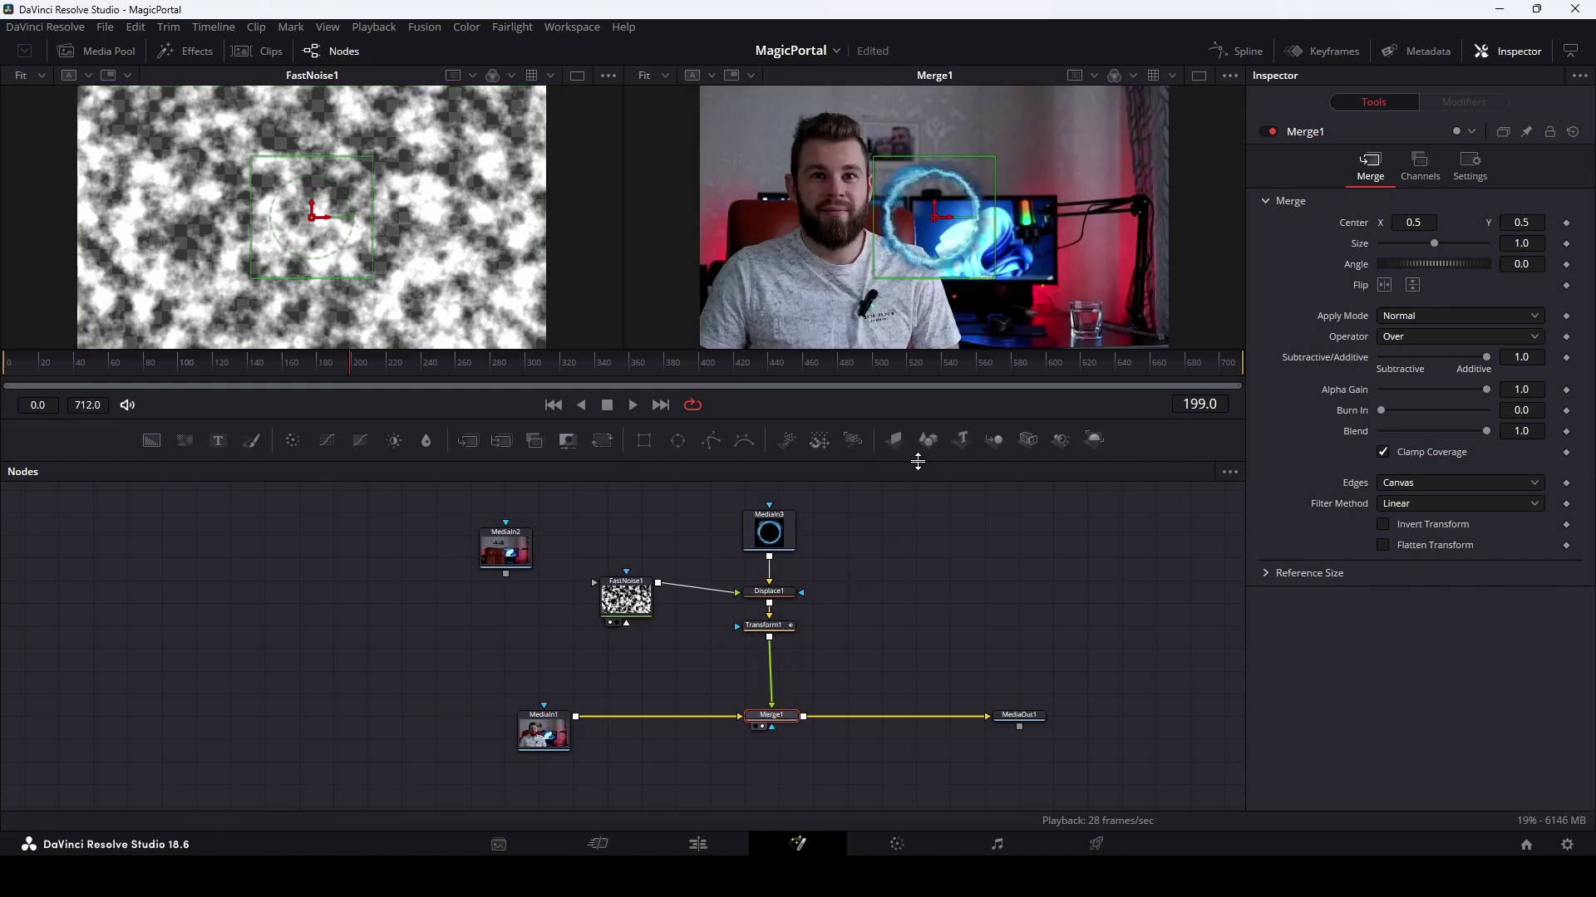
left_click_drag(884, 619, 884, 656)
mouse_move(851, 534)
left_mouse_down()
mouse_move(601, 682)
mouse_move(619, 570)
left_mouse_up()
left_click(771, 592)
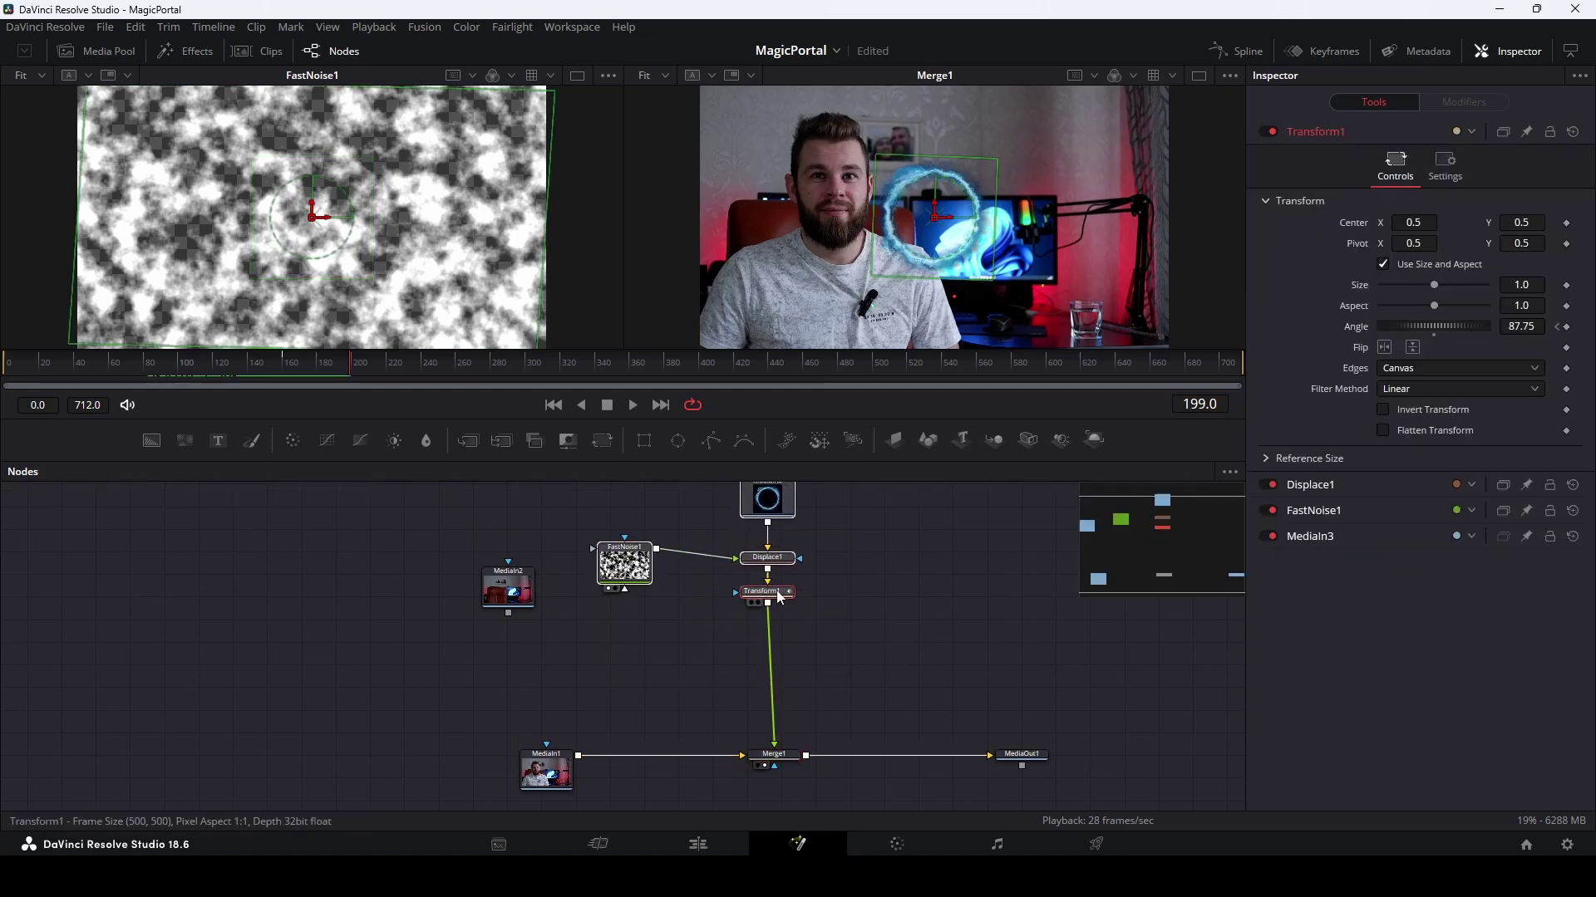
- Insert a DVE node after Transform1
left_click(771, 593)
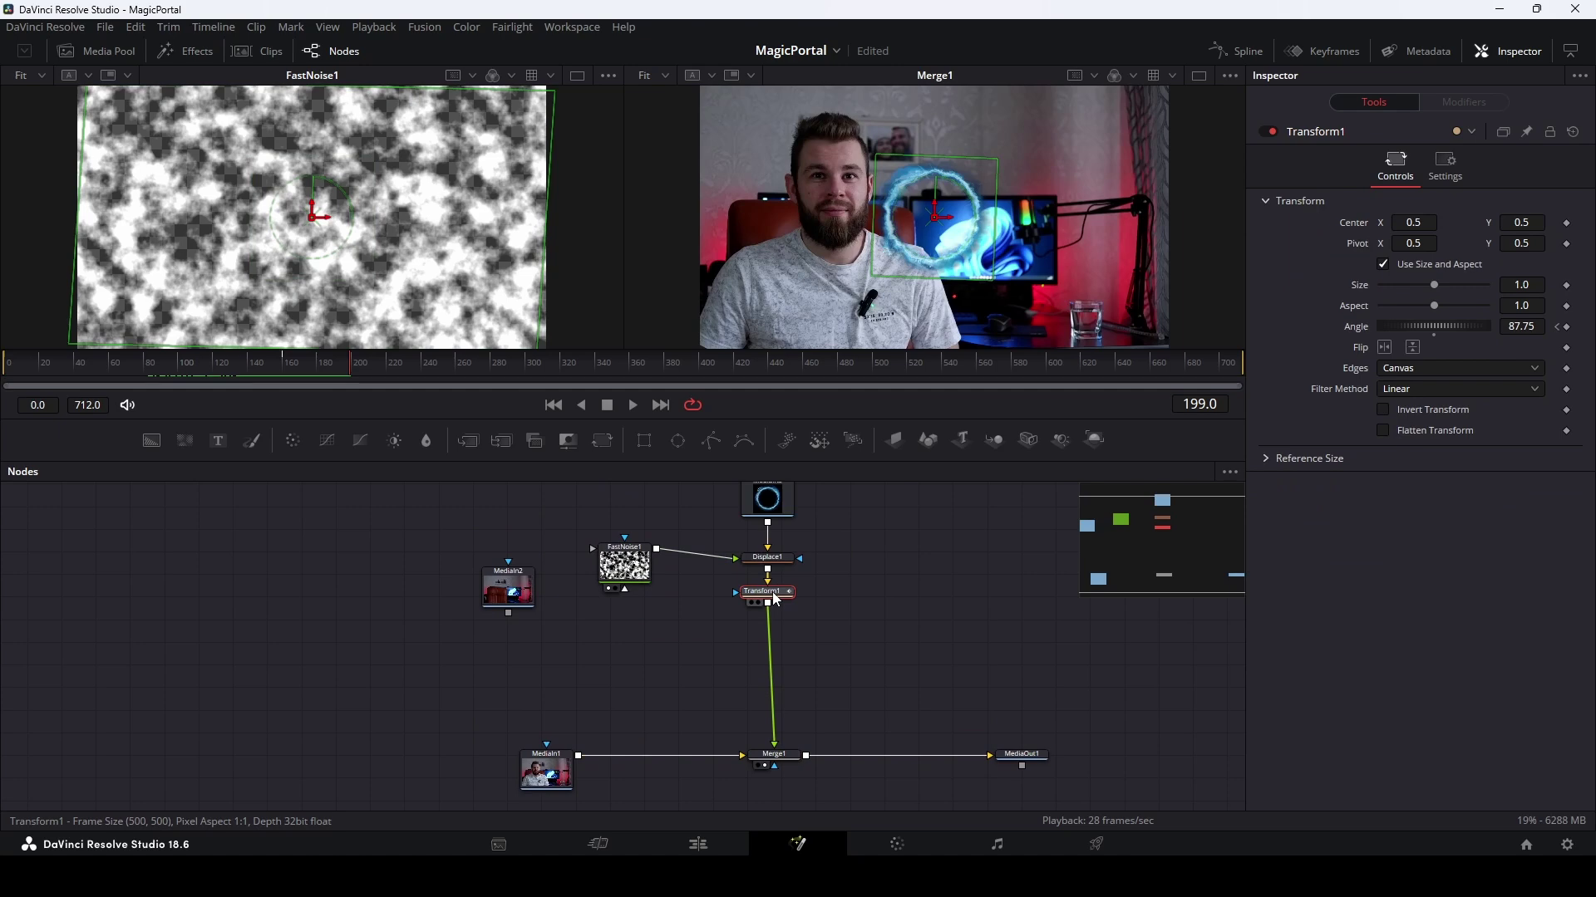
key("shift+space")
type("trans")
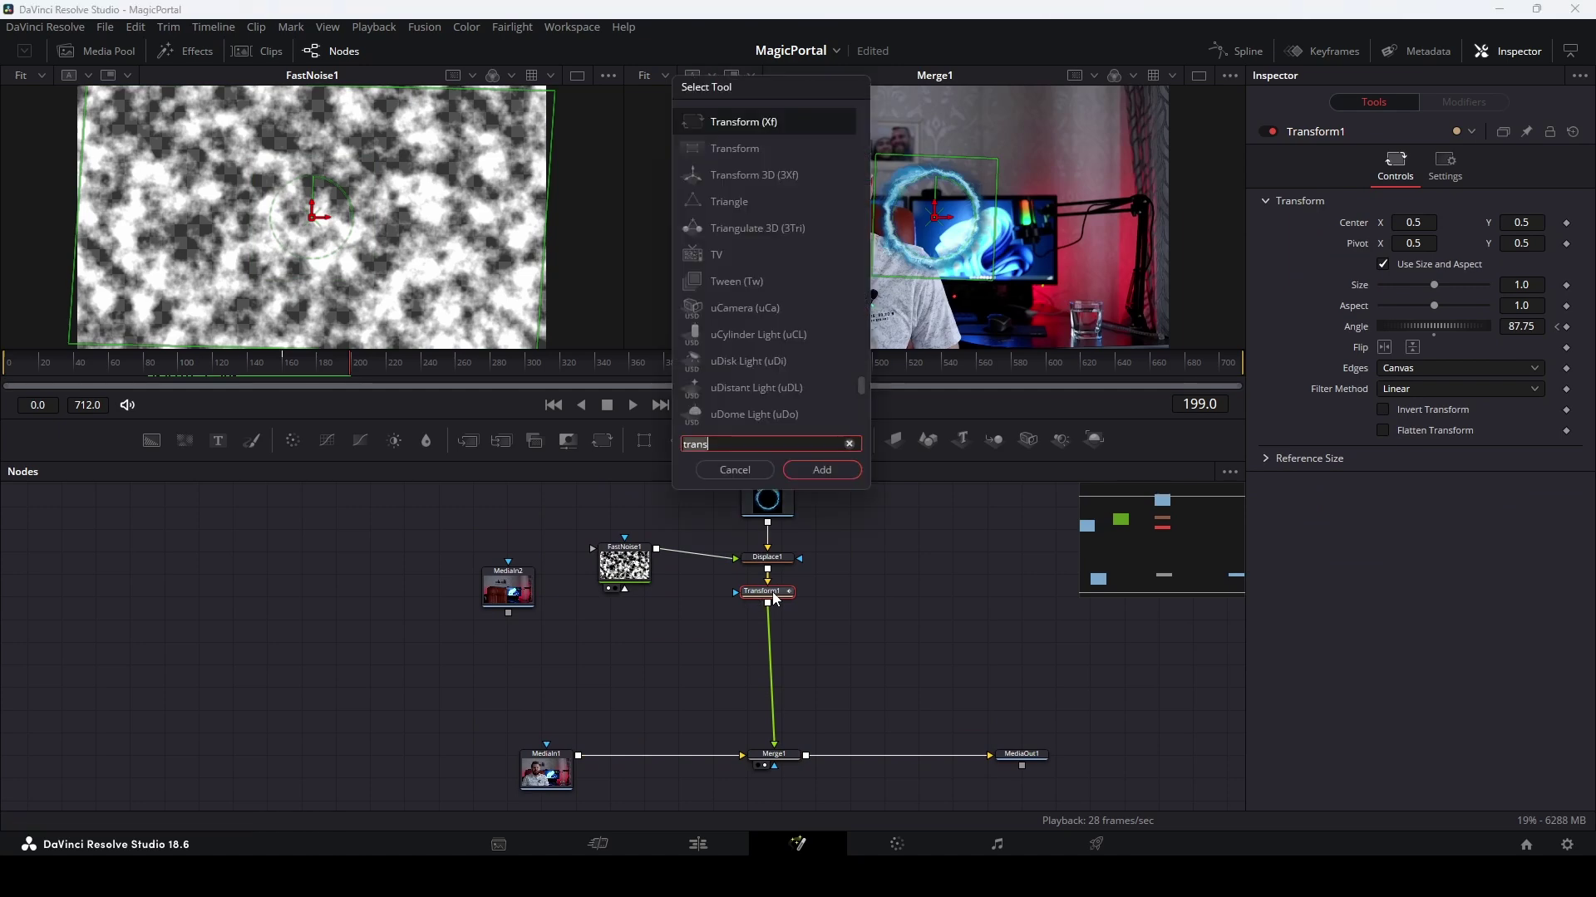
key("BackSpace")
key("BackSpace")
key("BackSpace")
type("dve")
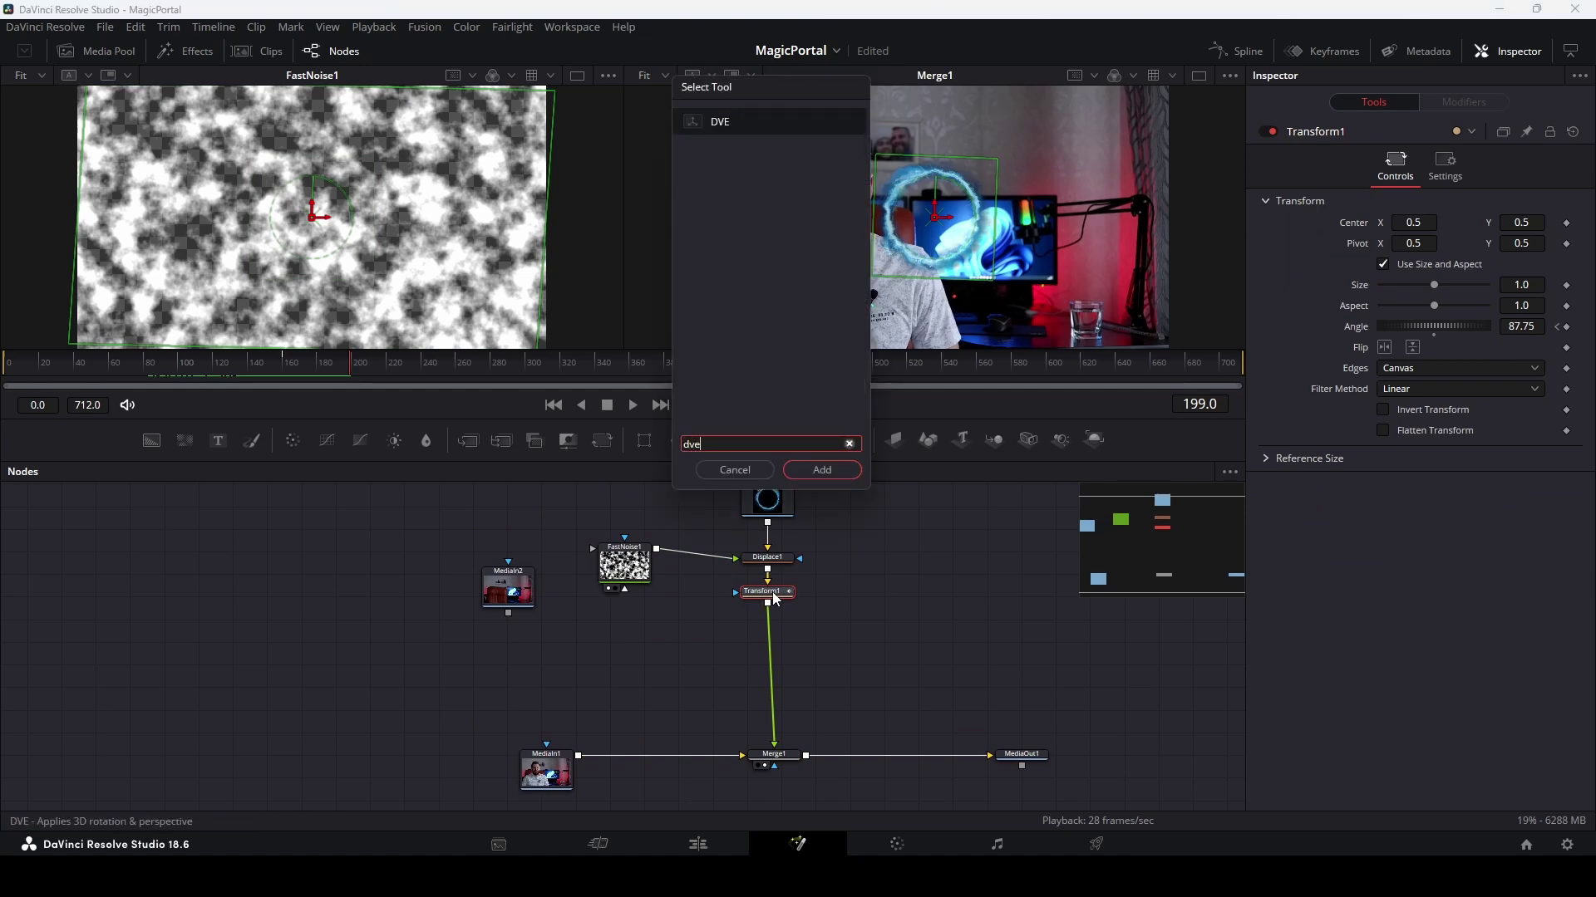
key("Return")
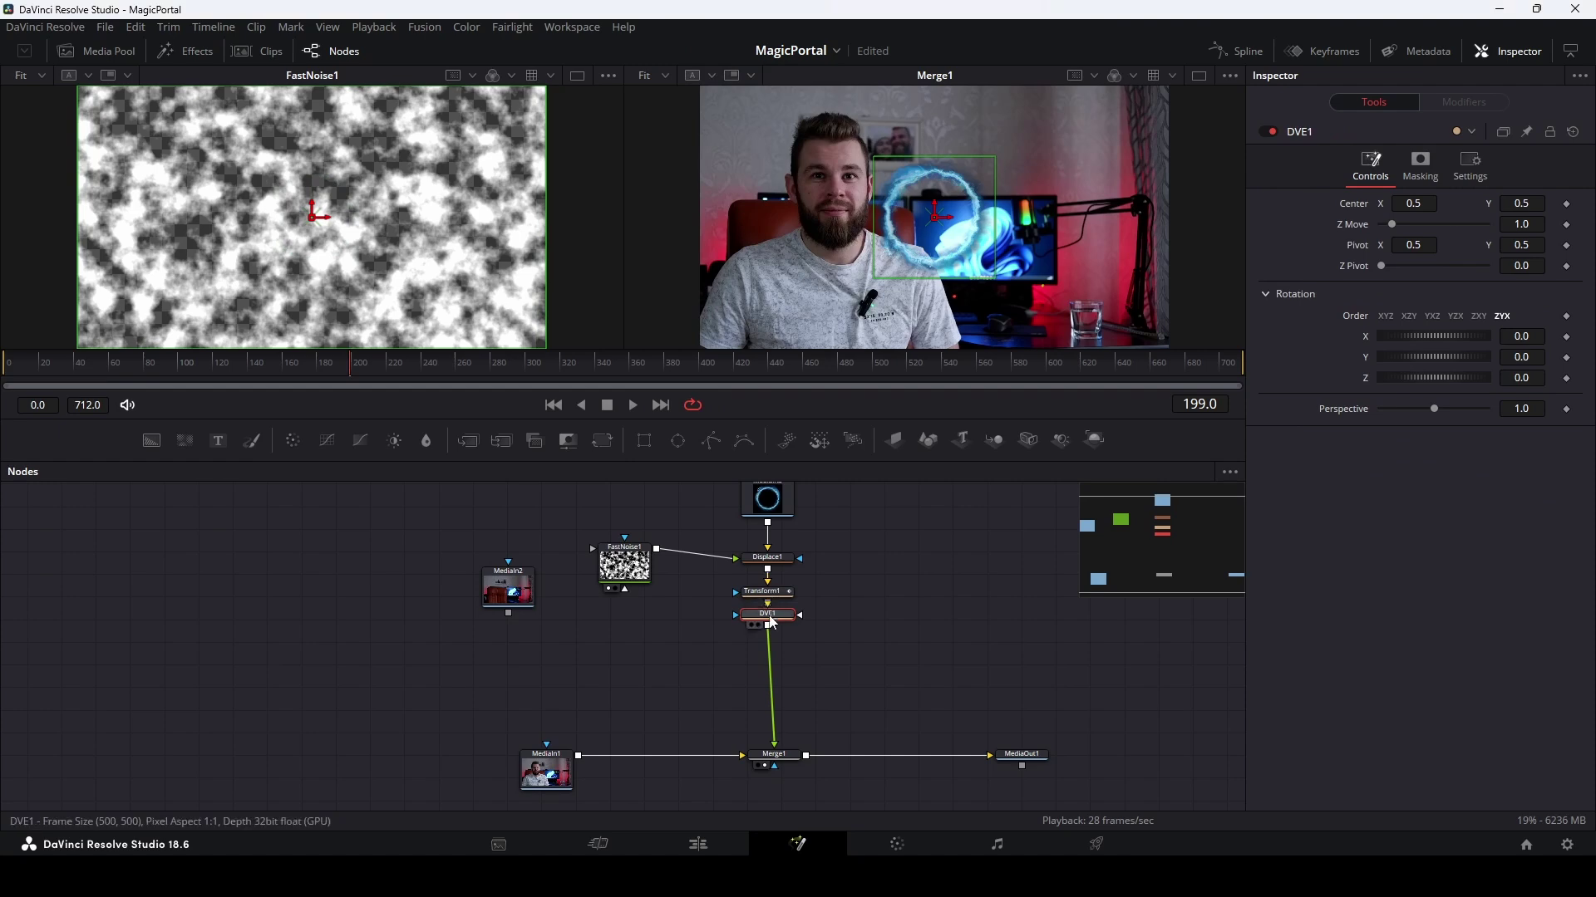
left_click_drag(767, 615, 767, 657)
- Set DVE1 Rotation Y to -70.4, Center X to 0.840425 and Perspective 2.55
left_click_drag(1457, 356, 1435, 357)
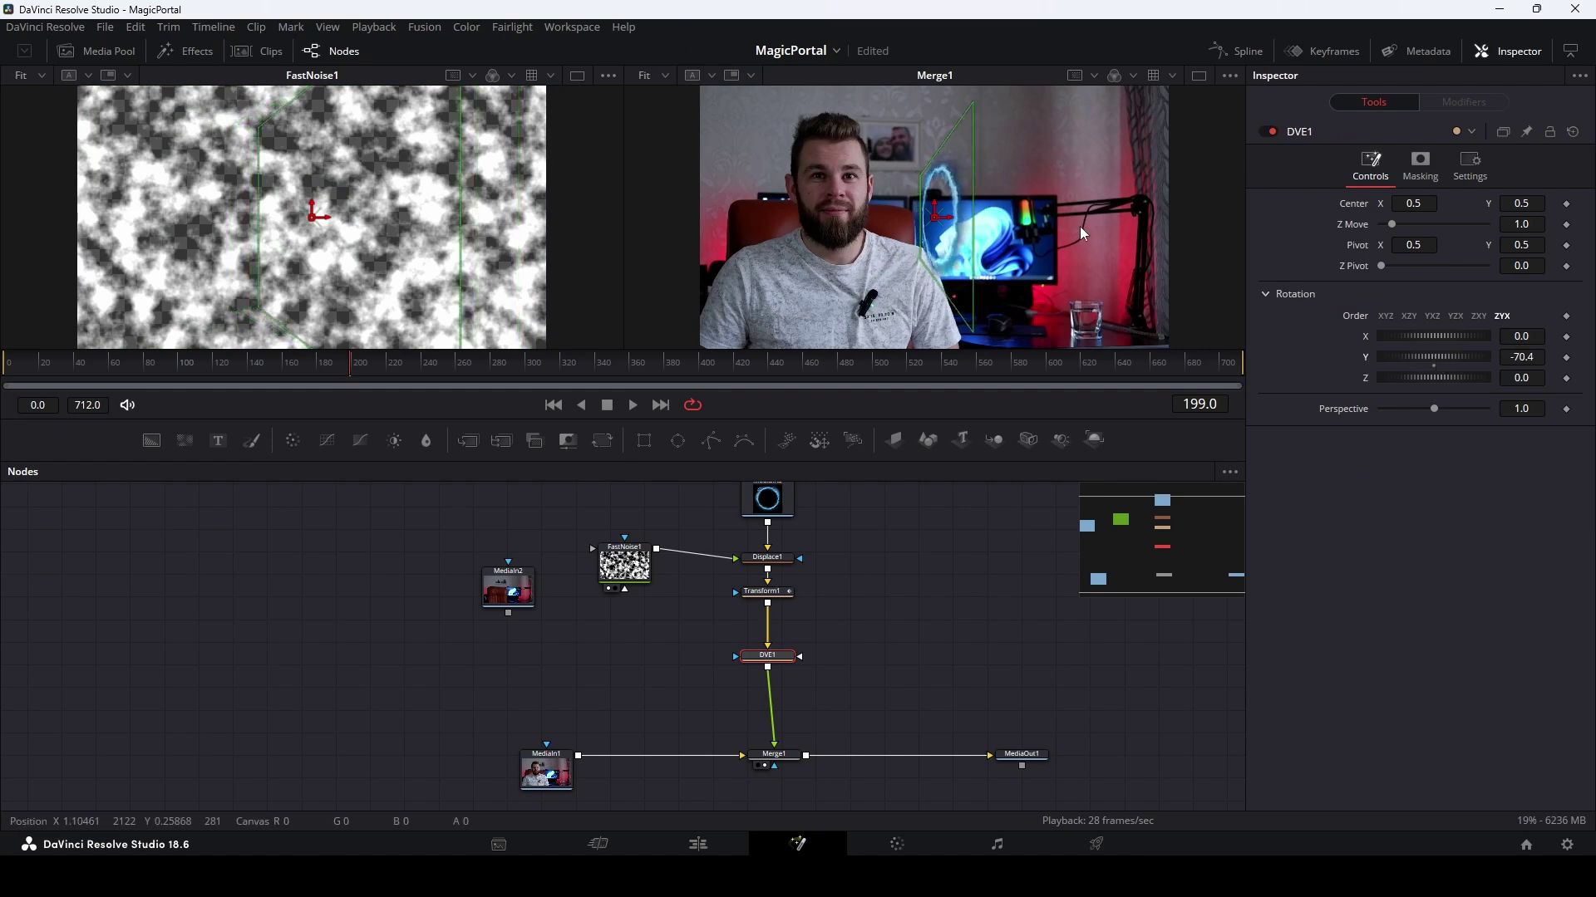
mouse_move(954, 216)
left_mouse_down()
mouse_move(1015, 224)
mouse_move(990, 231)
left_mouse_up()
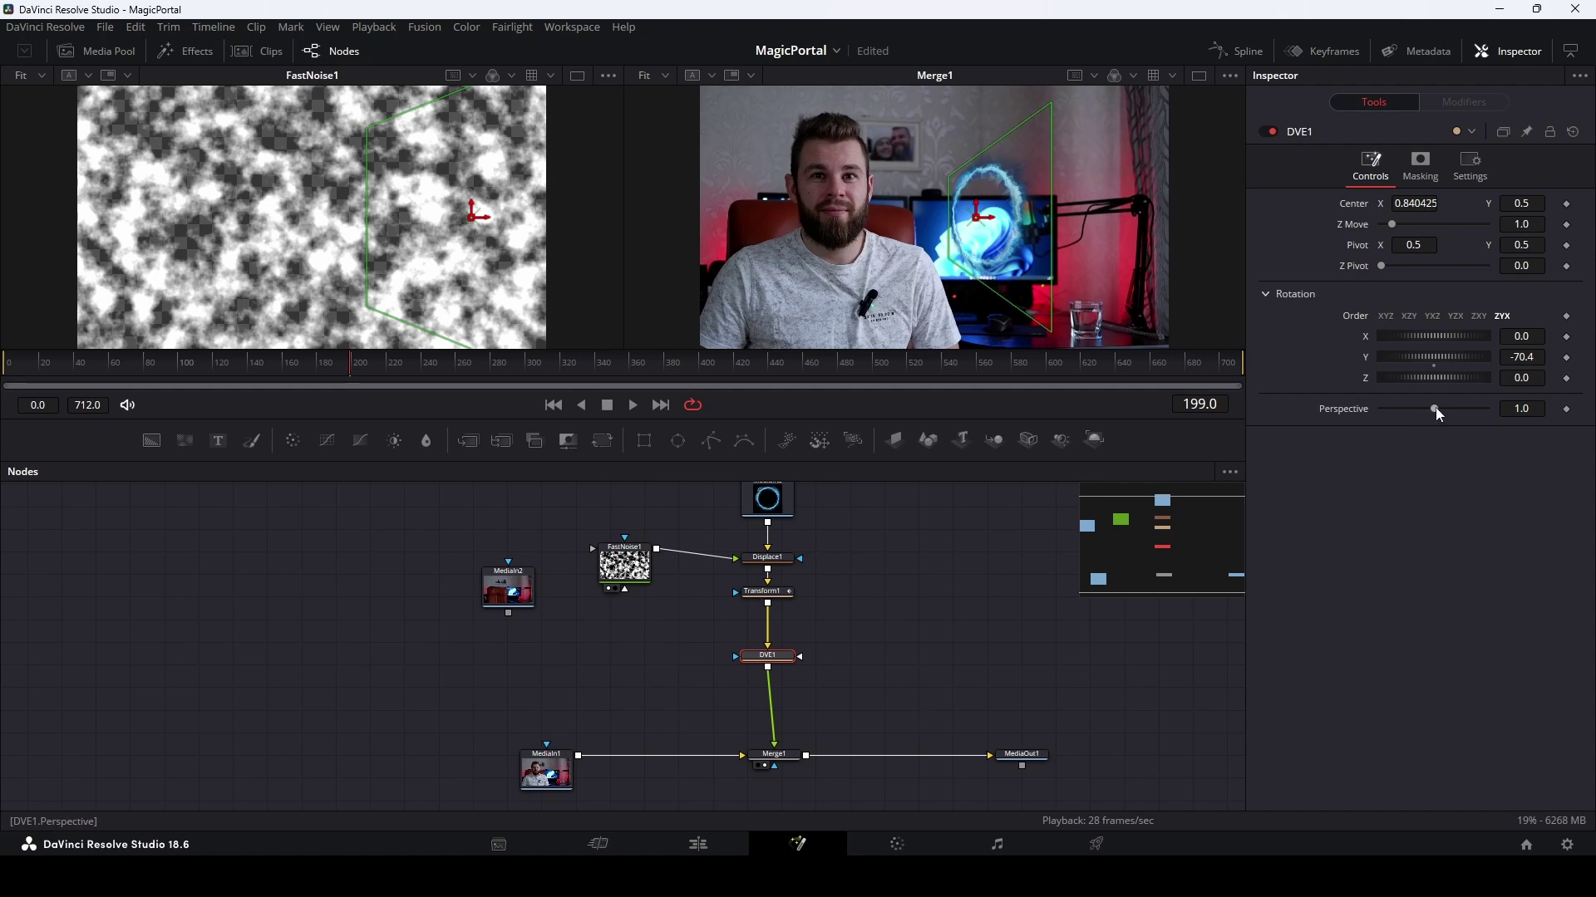
left_click_drag(1434, 408, 1438, 409)
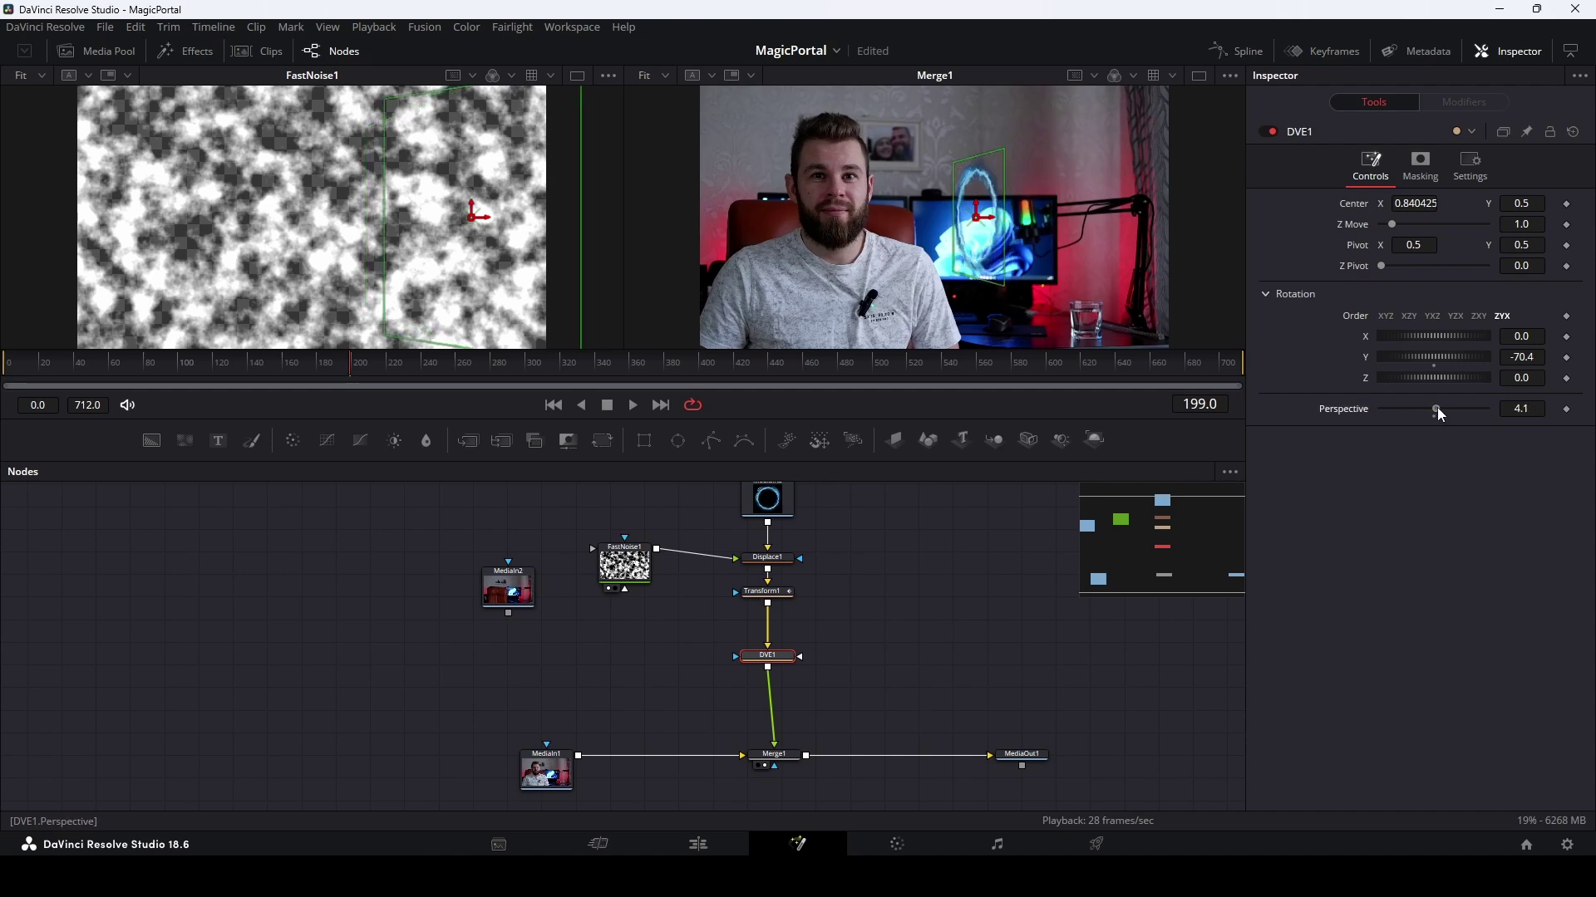
left_click(1521, 409)
type("2.51")
key("Return")
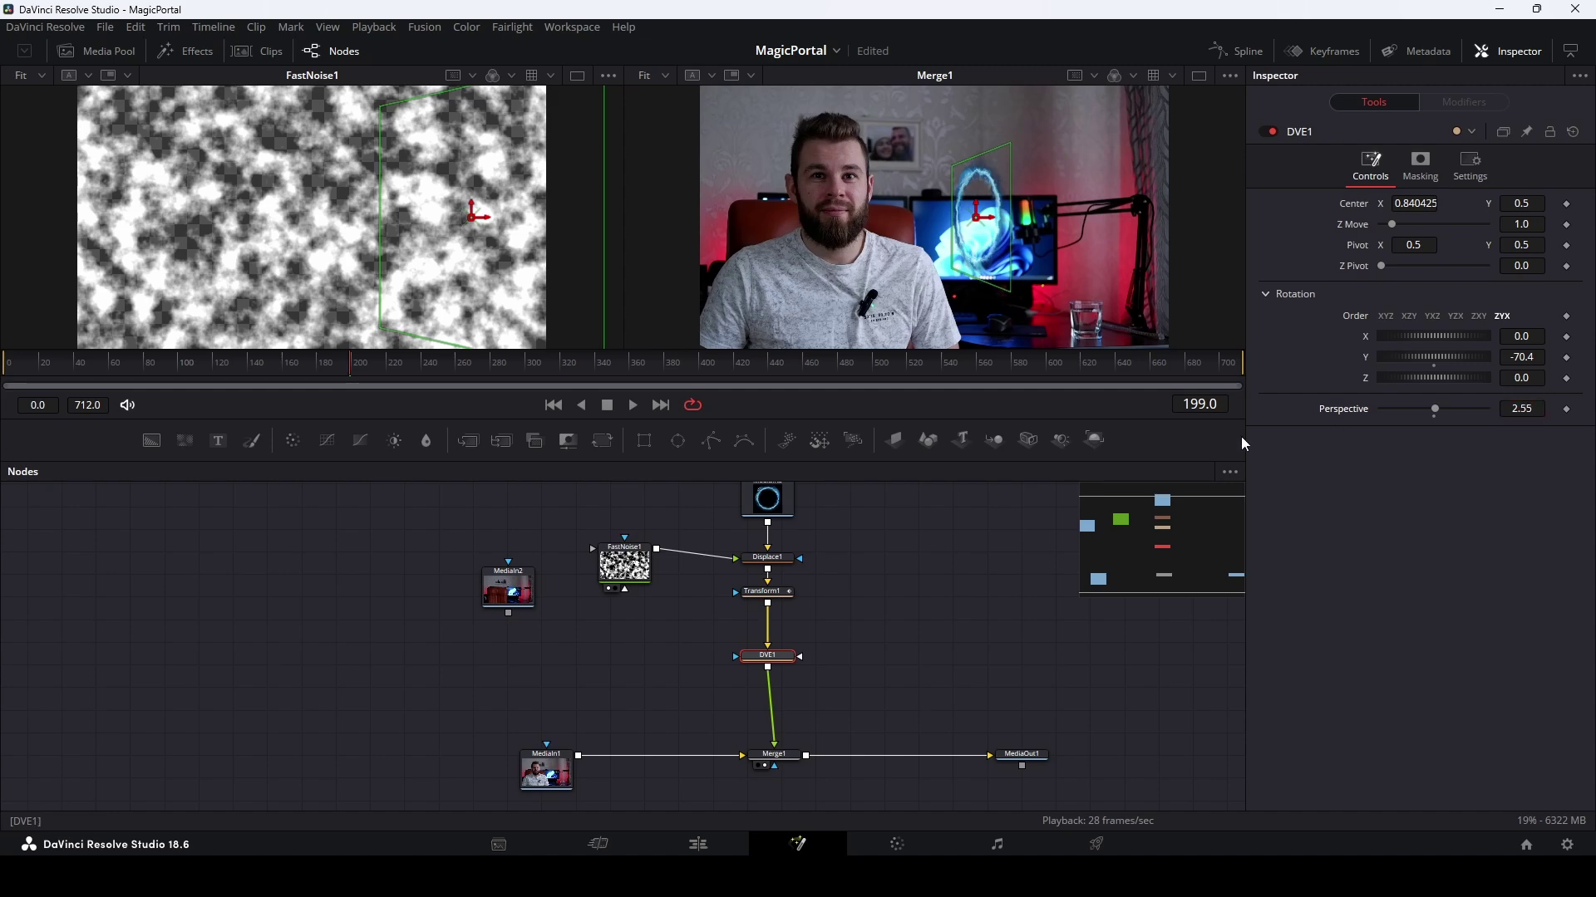
left_click(765, 592)
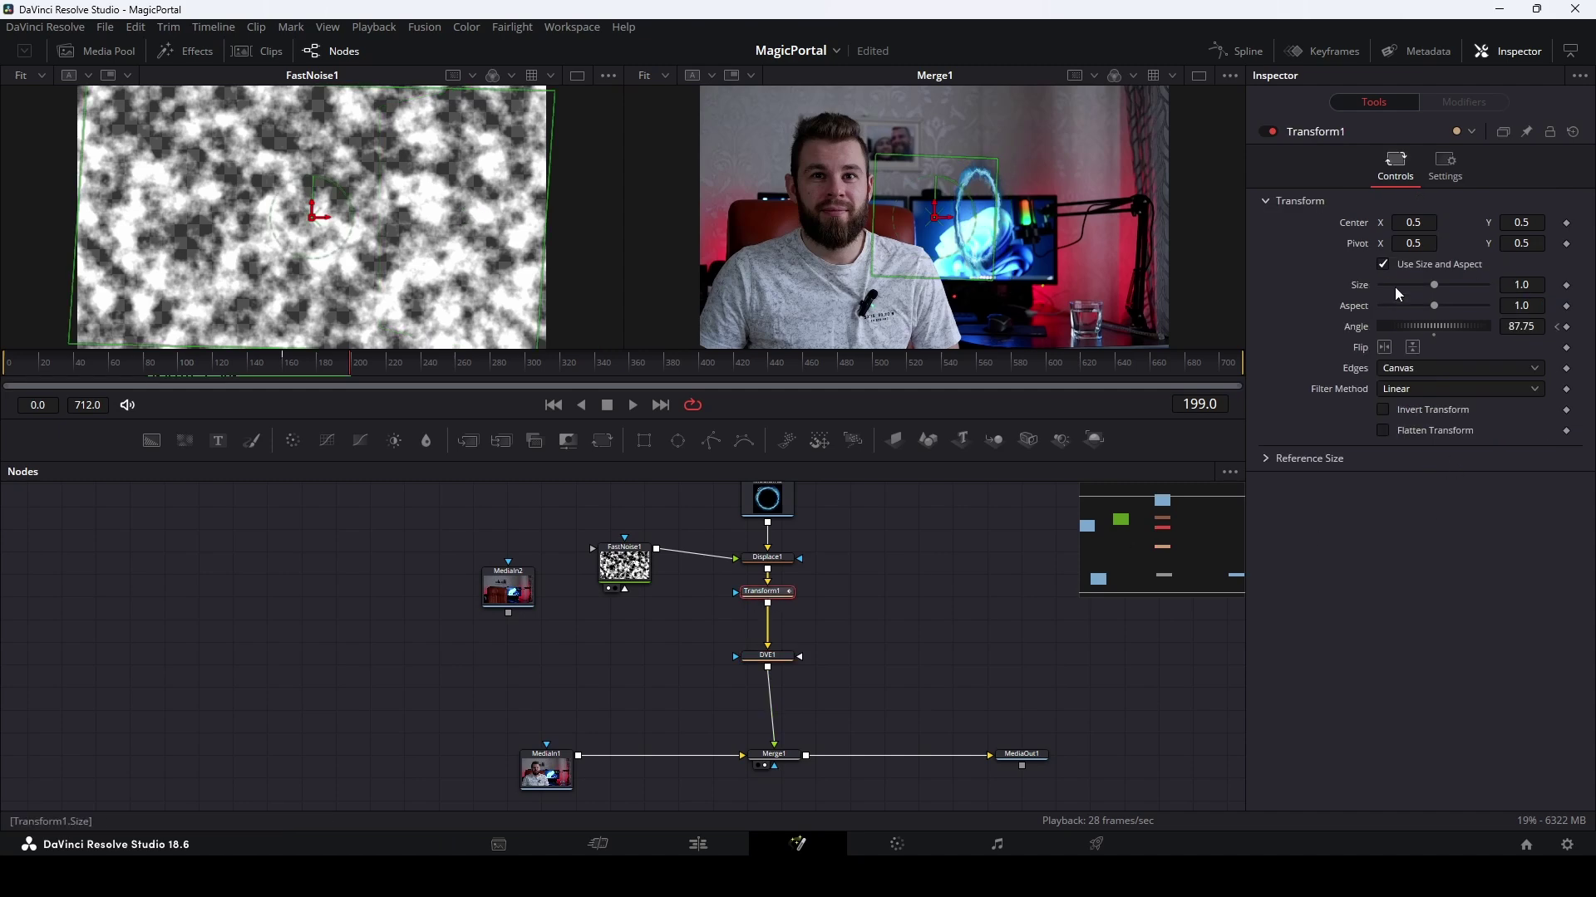
- Enlarge Transform1 to about 1.48 and lower DVE1 Center Y to 0.322839, then scrub to review
left_click_drag(1519, 285, 1529, 284)
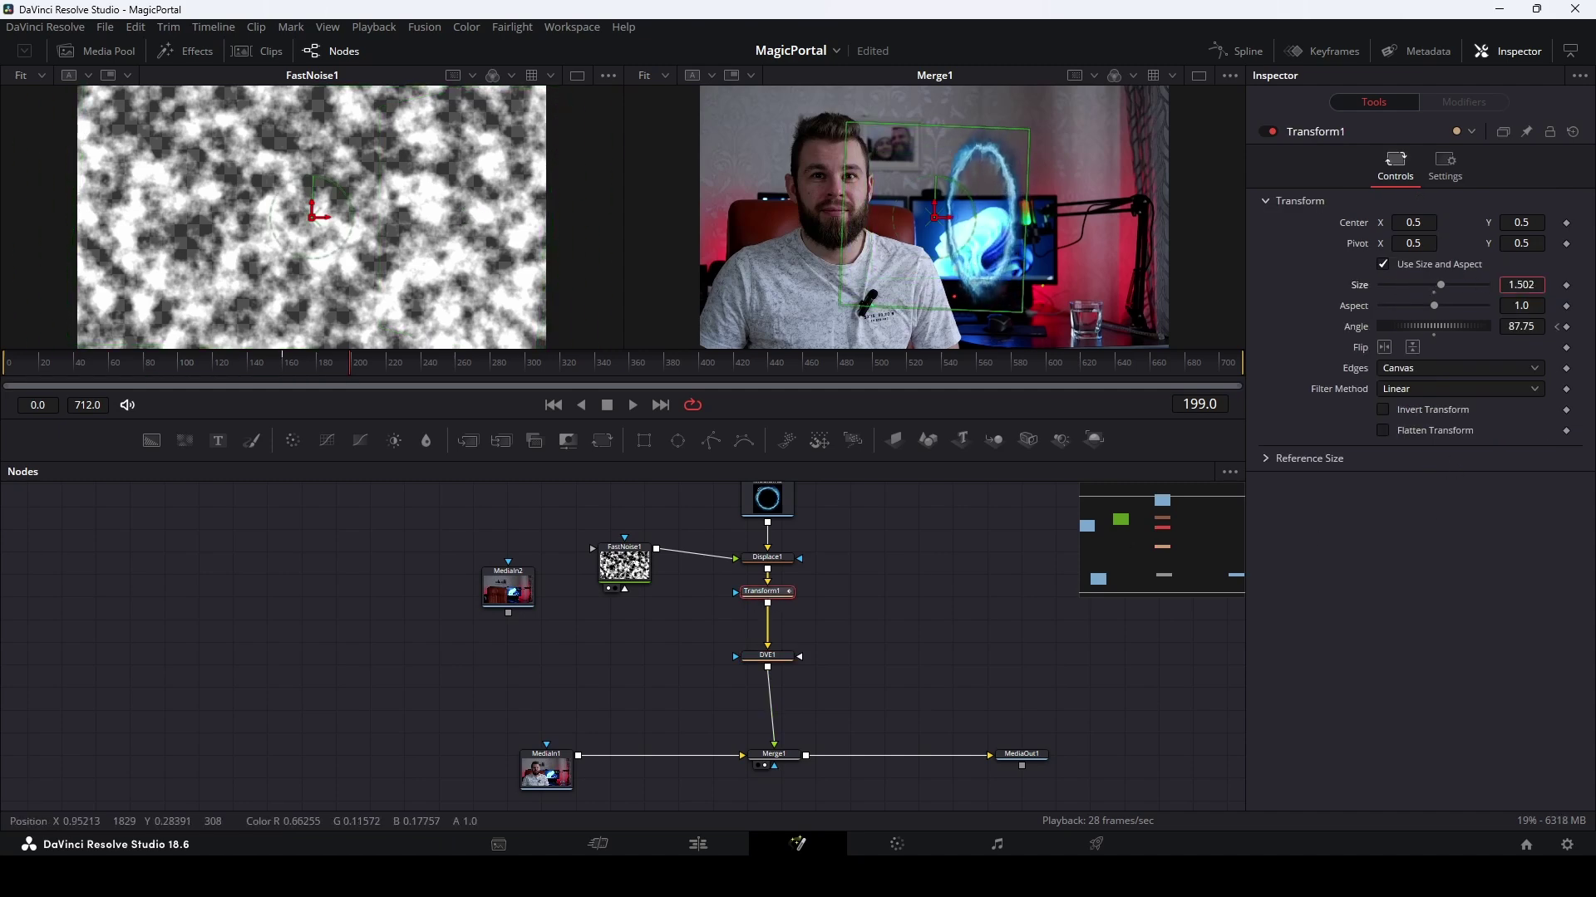
left_click(767, 656)
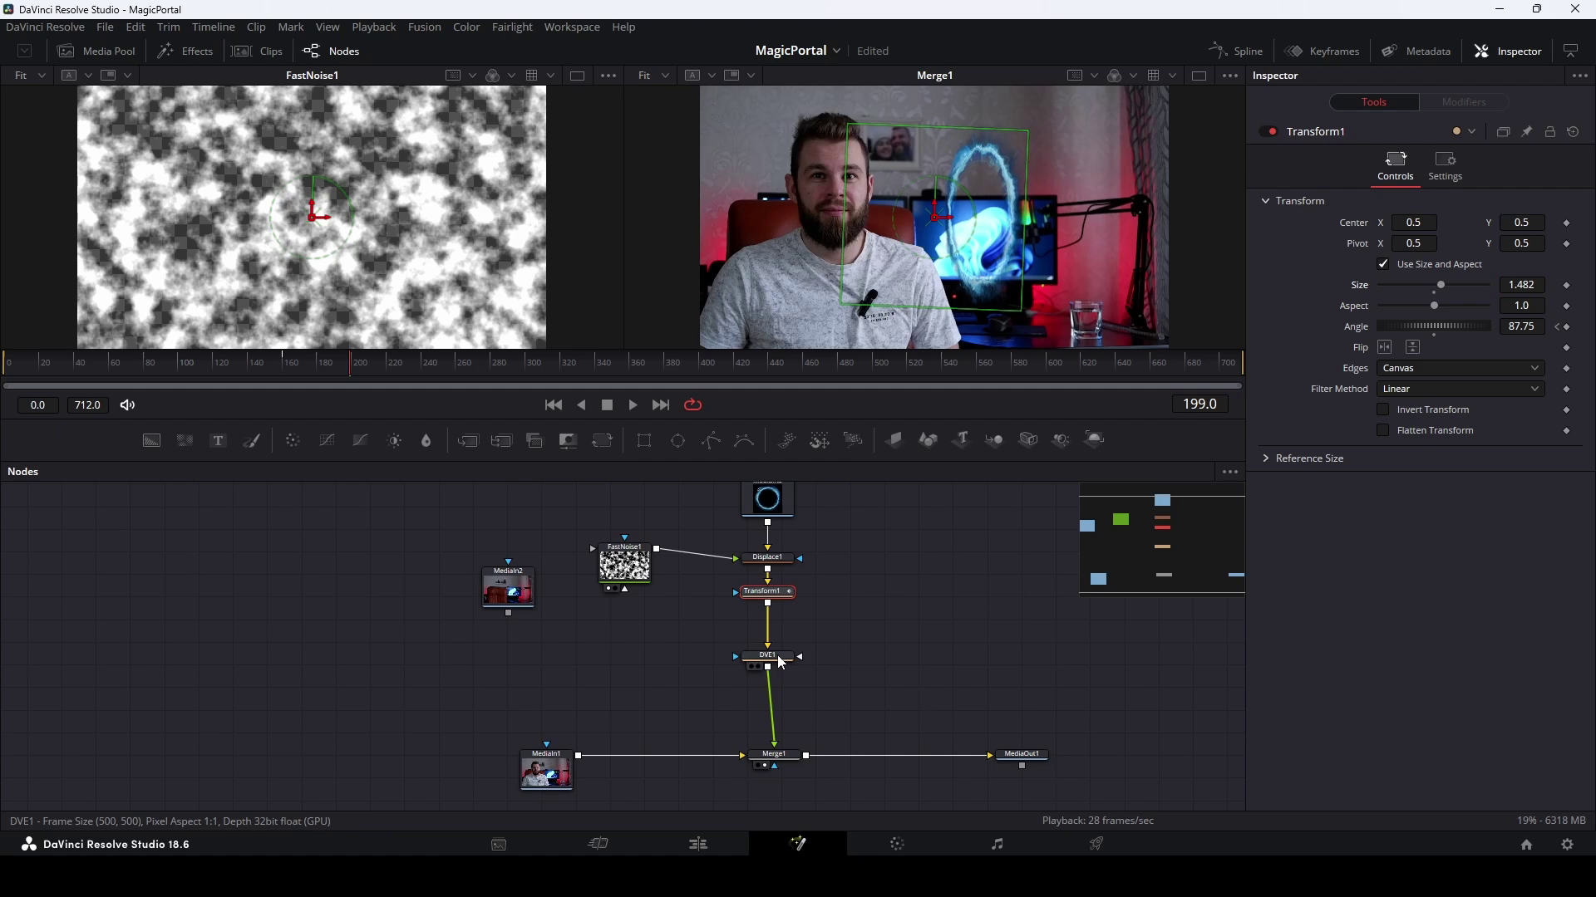
left_click_drag(976, 212, 979, 243)
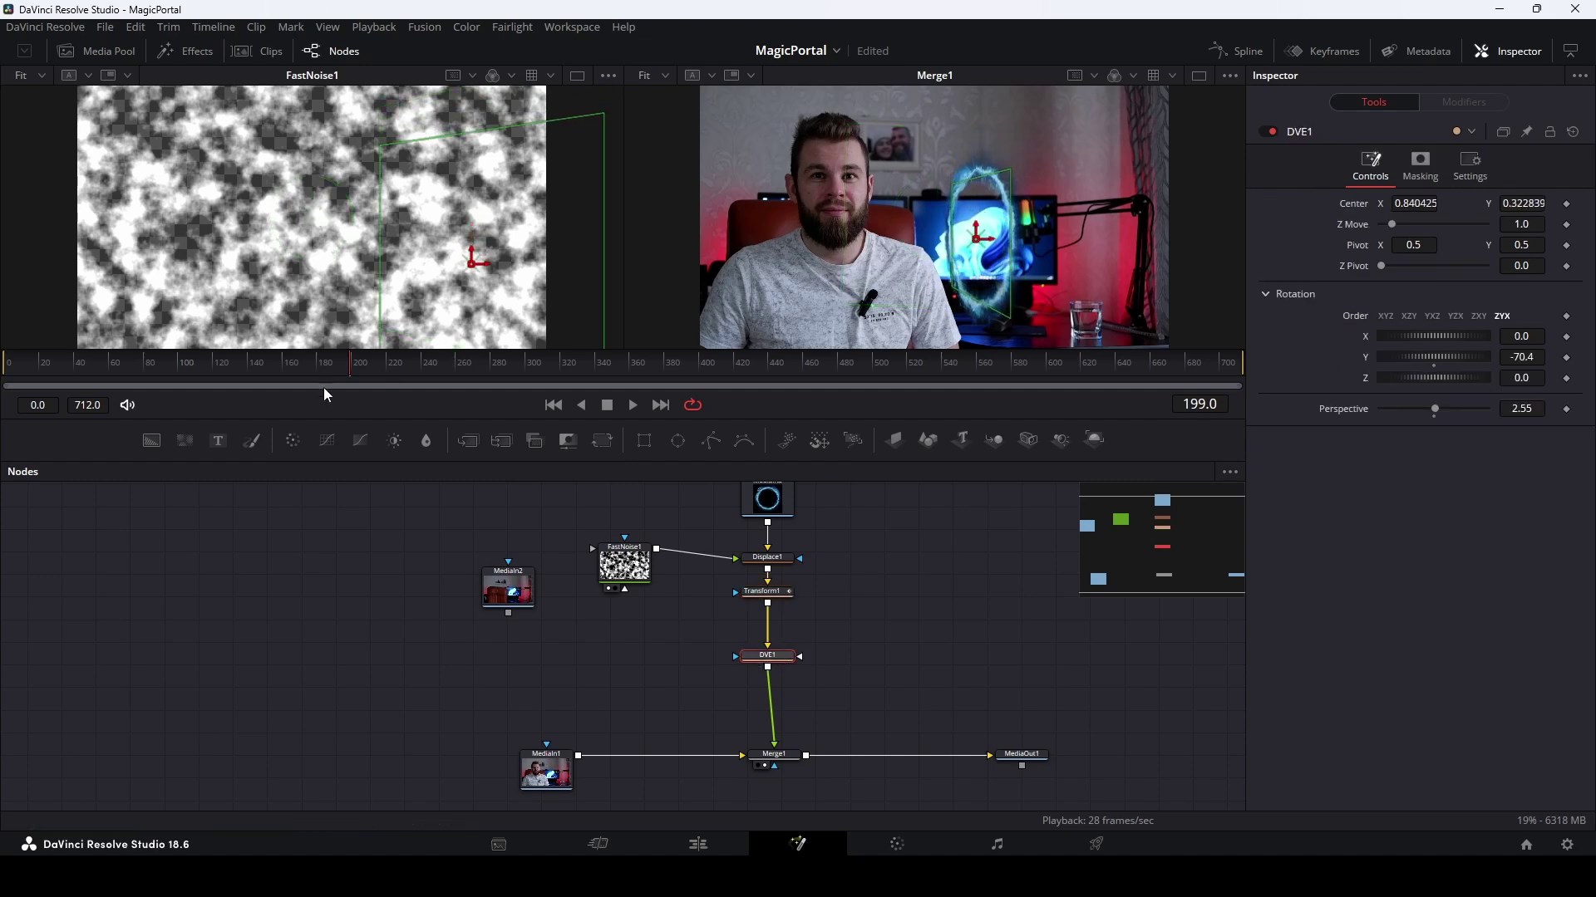
mouse_move(349, 367)
left_mouse_down()
mouse_move(731, 380)
mouse_move(591, 387)
left_mouse_up()
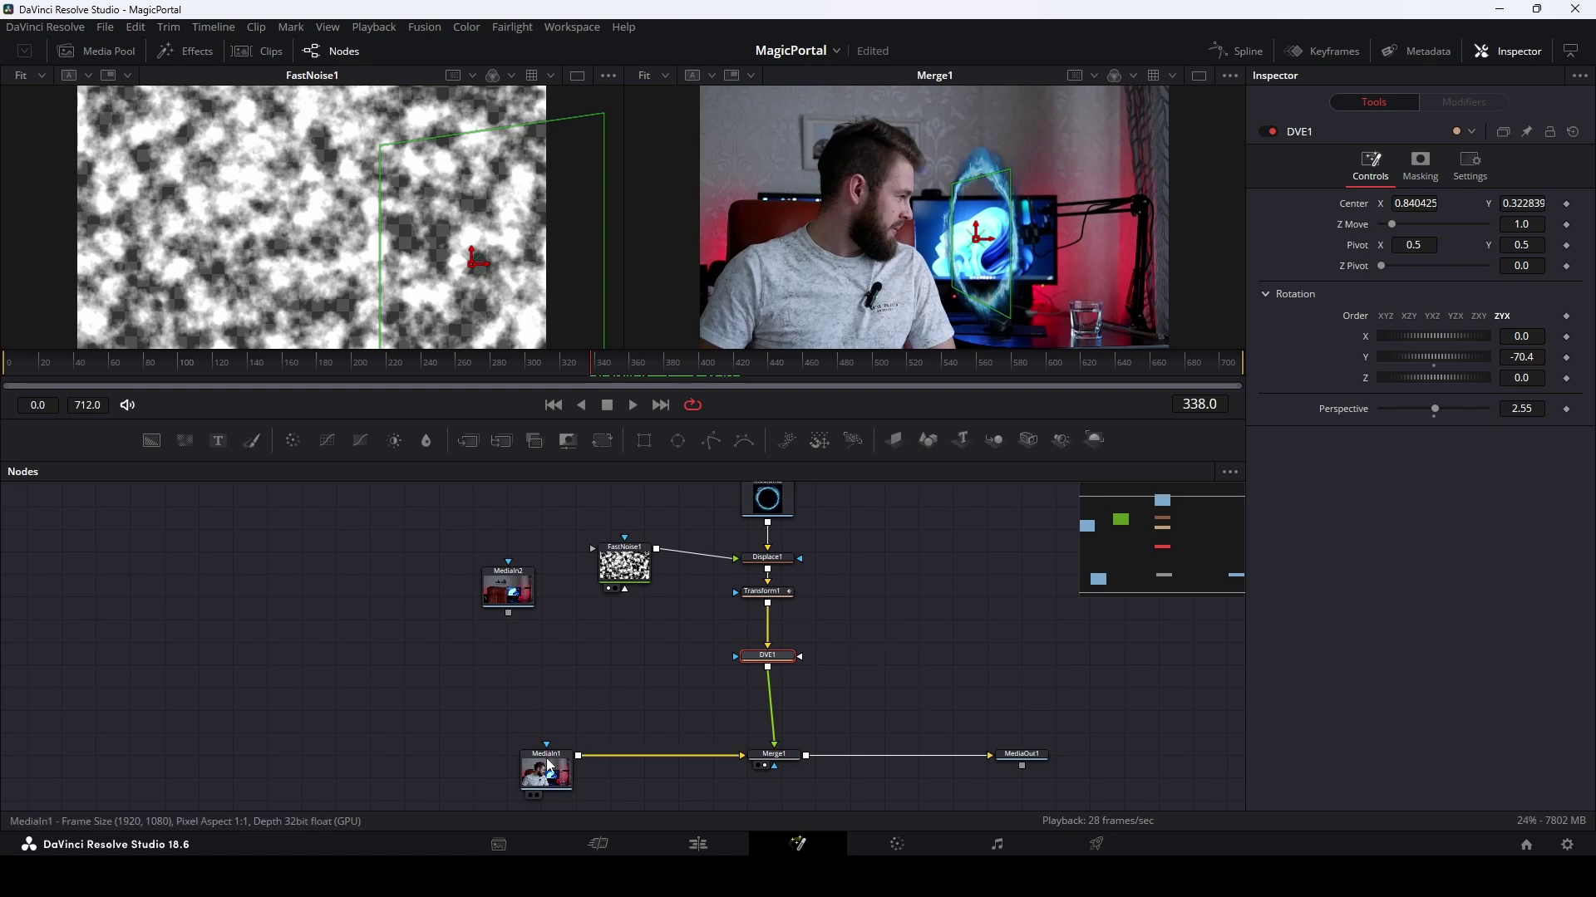
- Add a Magic Mask node fed by MediaIn1 and view it in the left viewer
left_click_drag(546, 772, 242, 771)
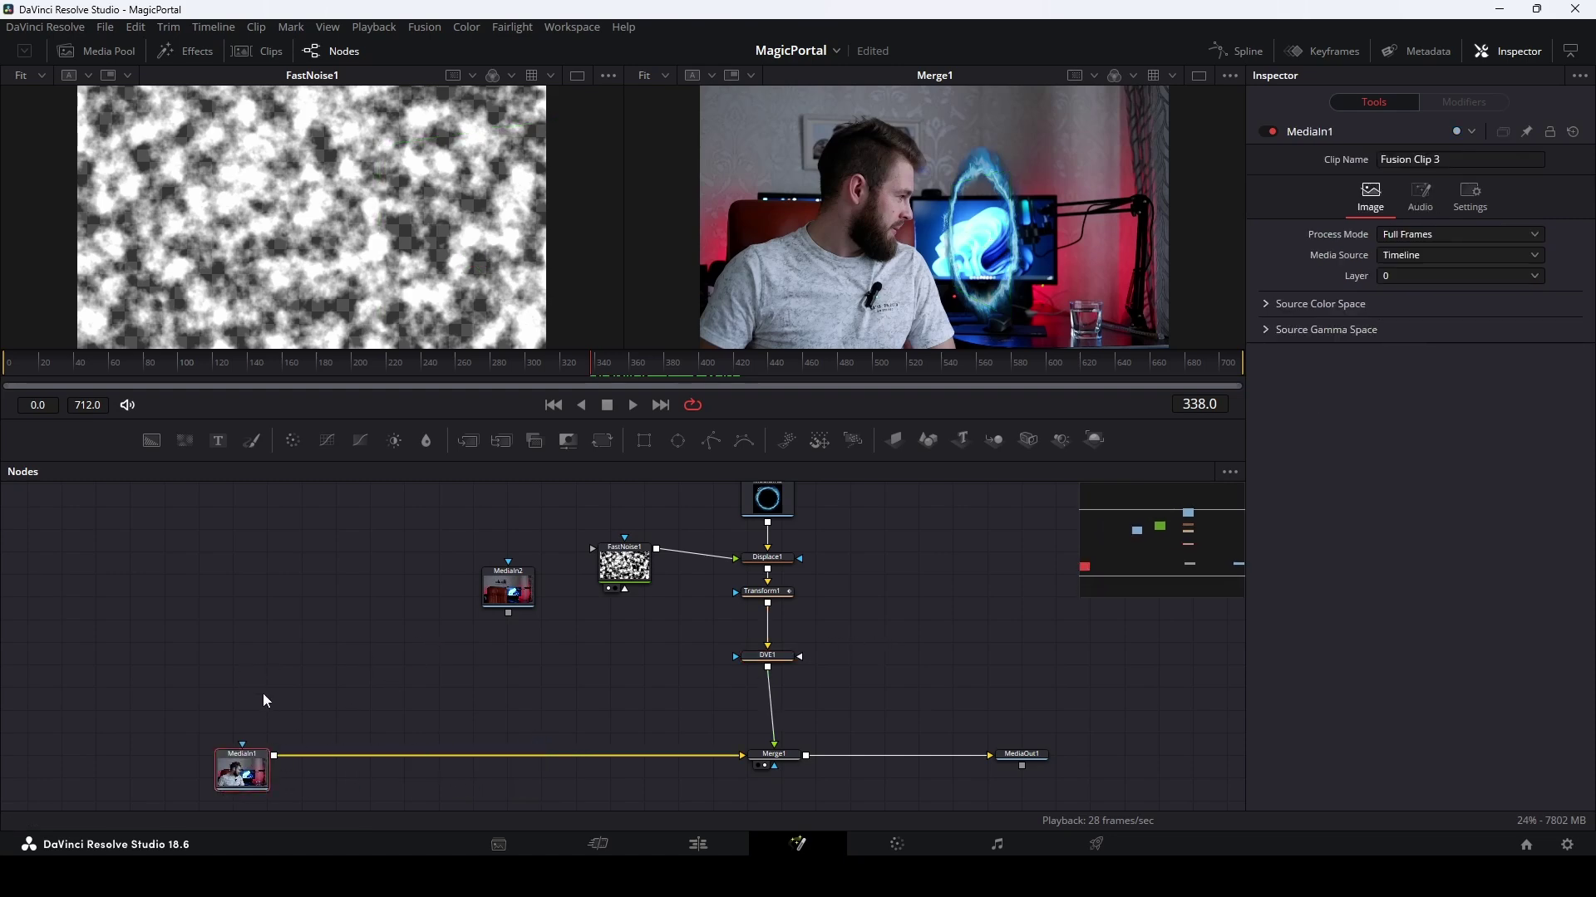
left_click(280, 637)
key("shift+space")
type("magi")
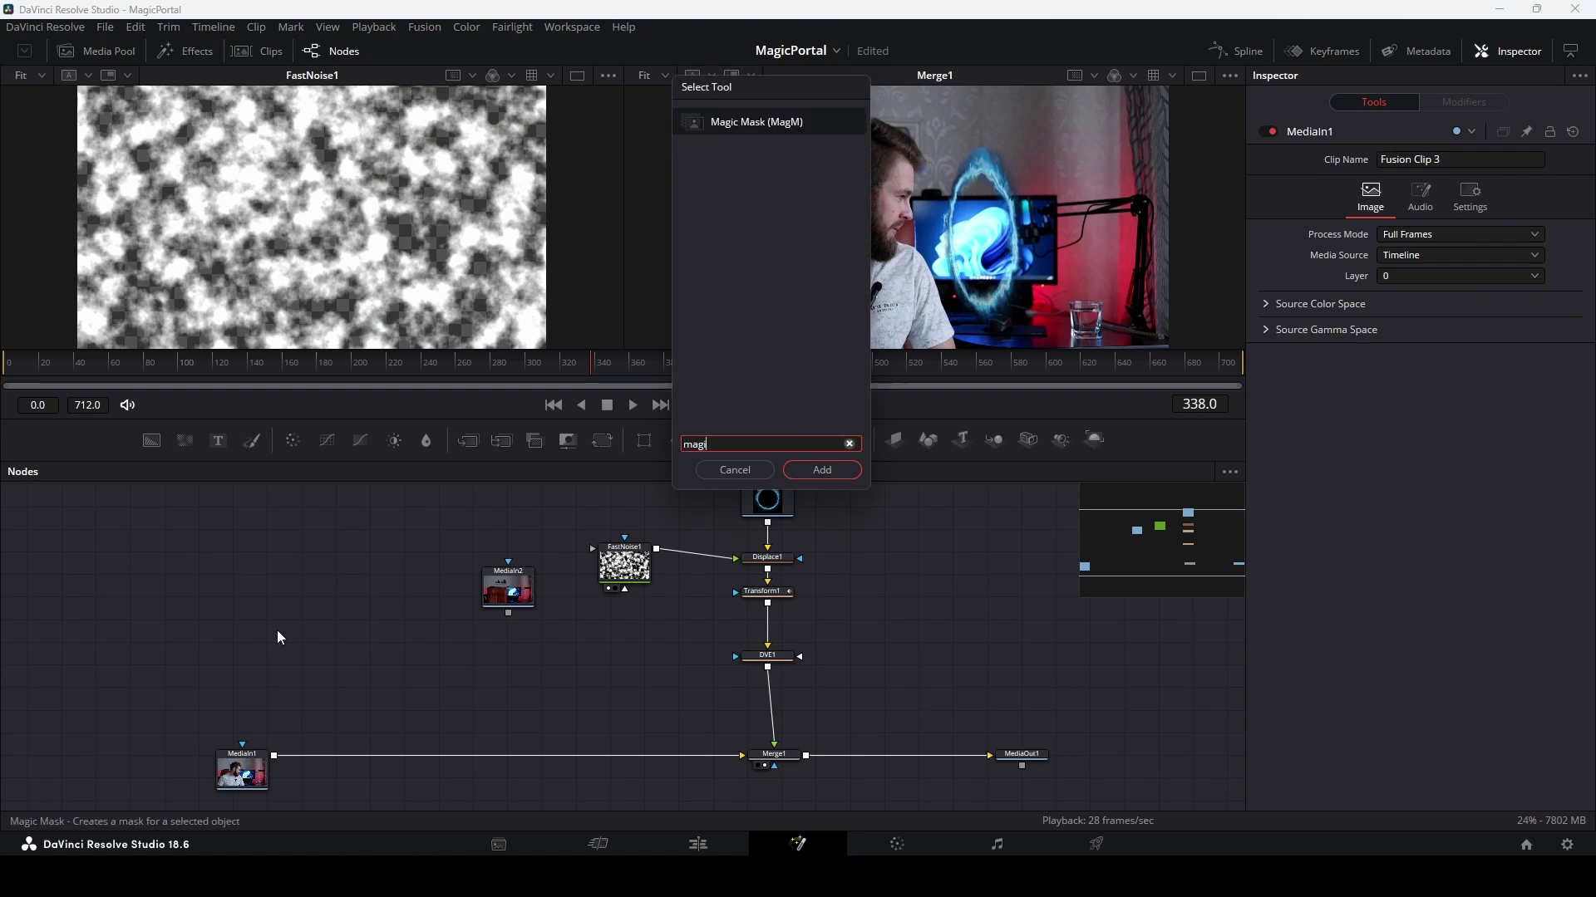
key("Return")
left_click_drag(275, 756, 362, 596)
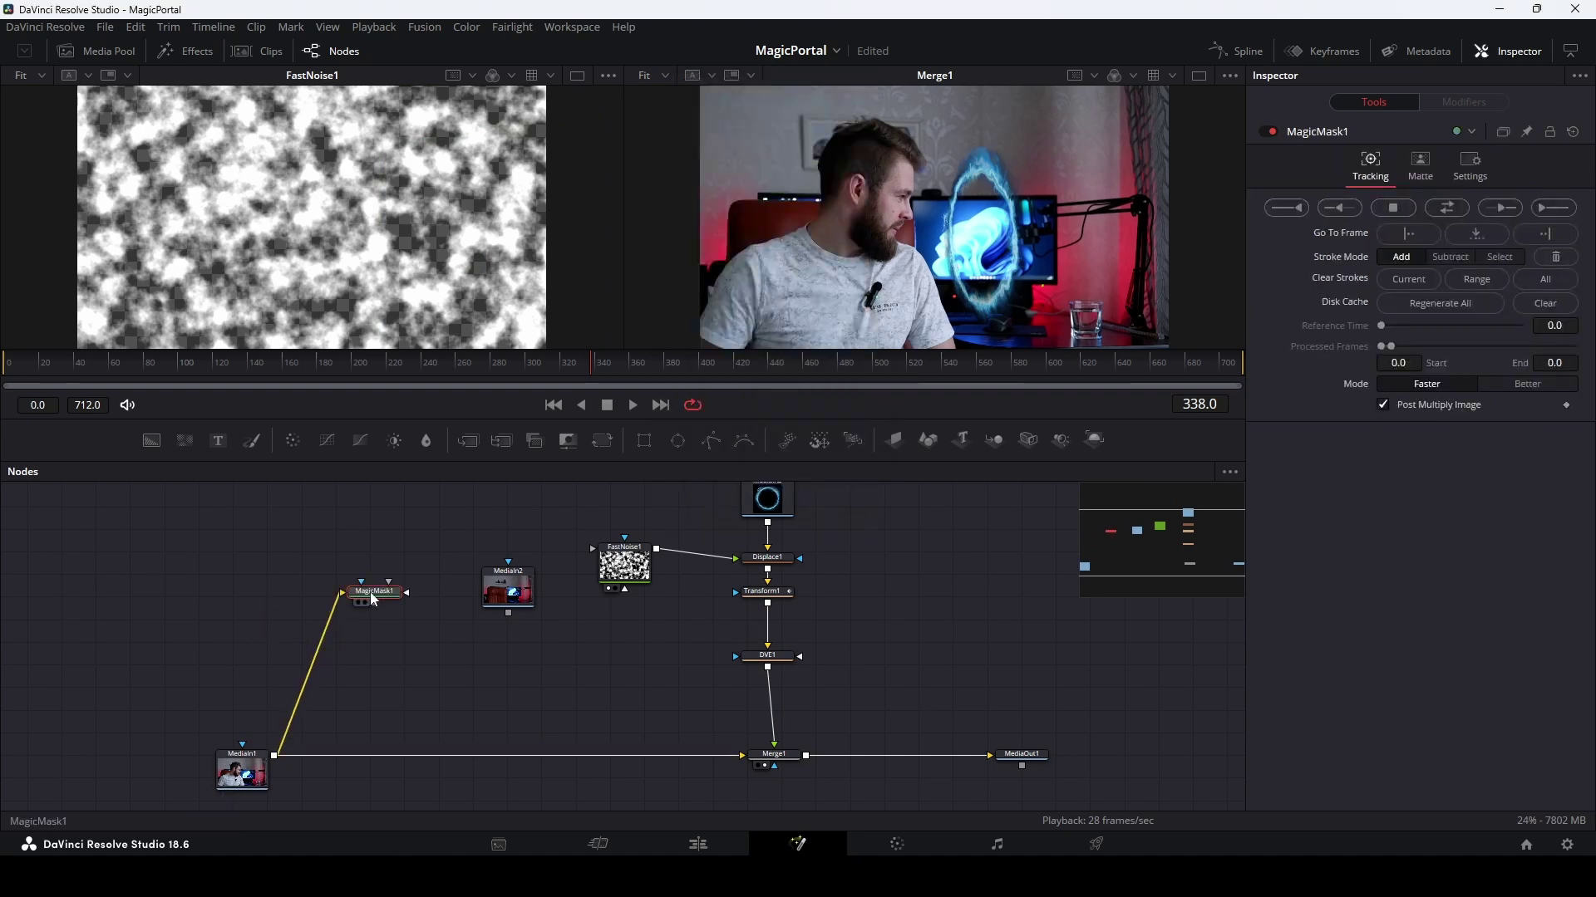
key("1")
left_click_drag(372, 599, 389, 592)
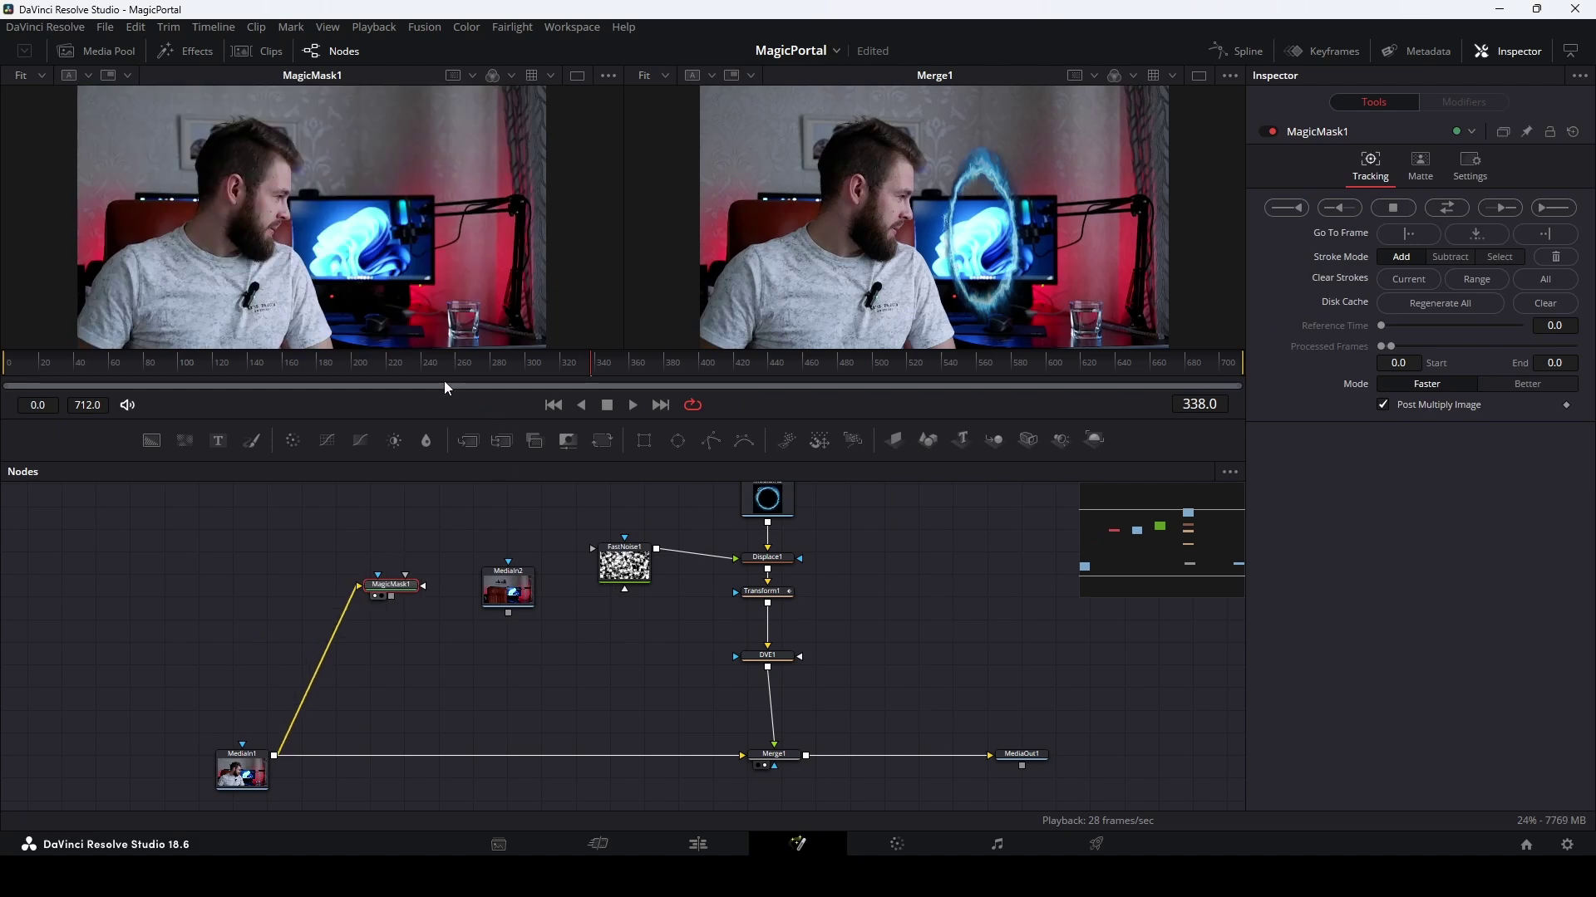
- Stroke the man at frame 361, set Mode to Better, and track forward then reverse
left_click_drag(586, 363, 633, 365)
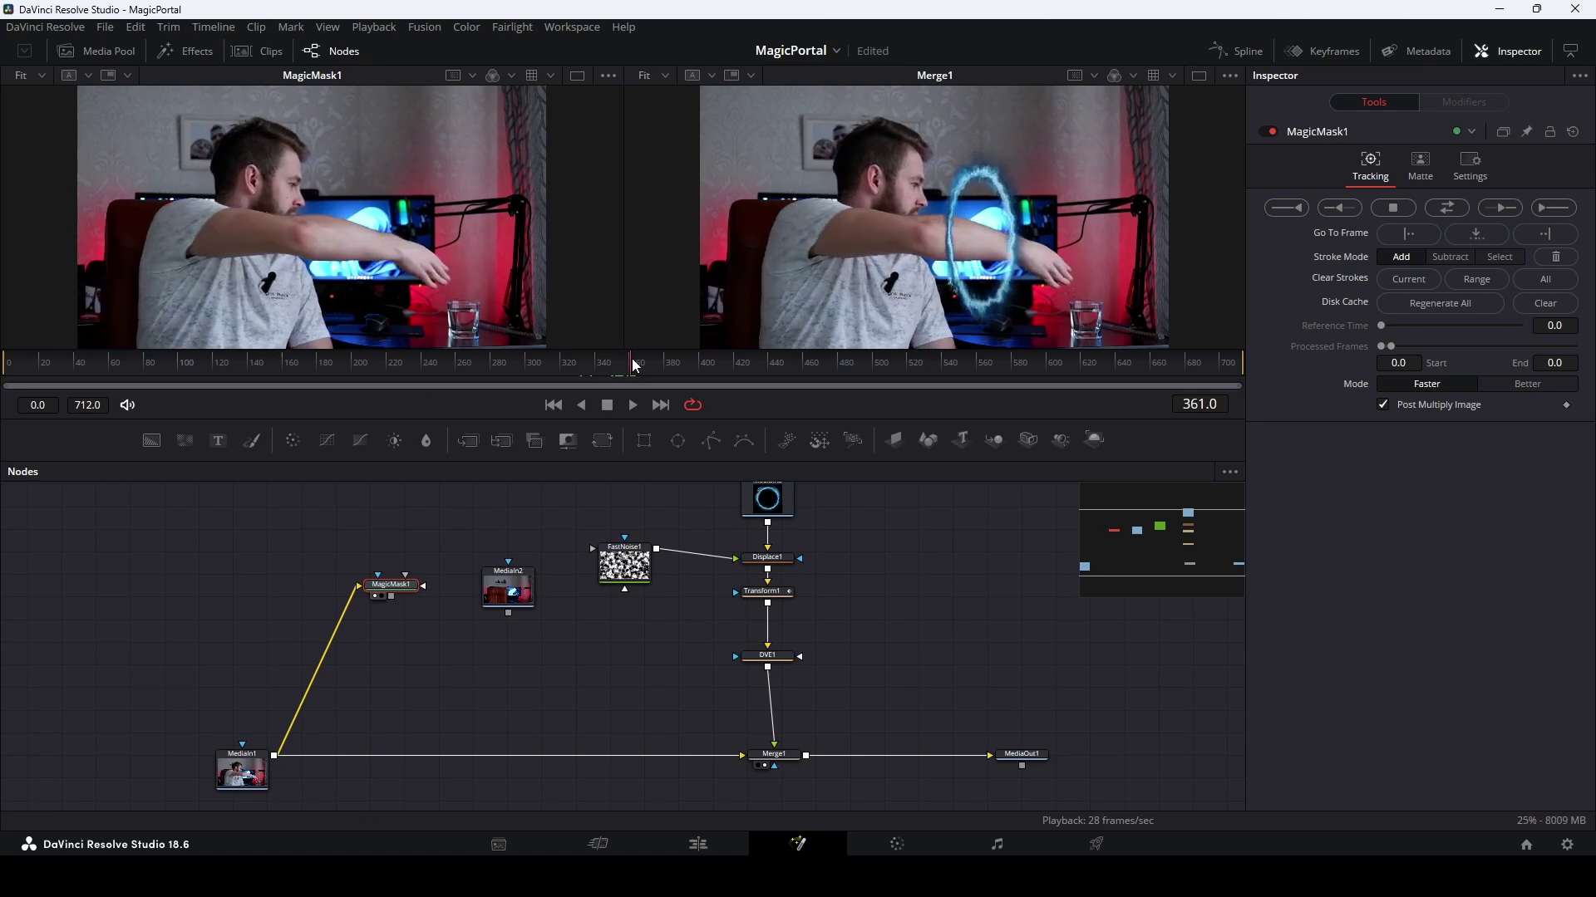
mouse_move(272, 134)
left_mouse_down()
mouse_move(231, 223)
mouse_move(223, 309)
left_mouse_up()
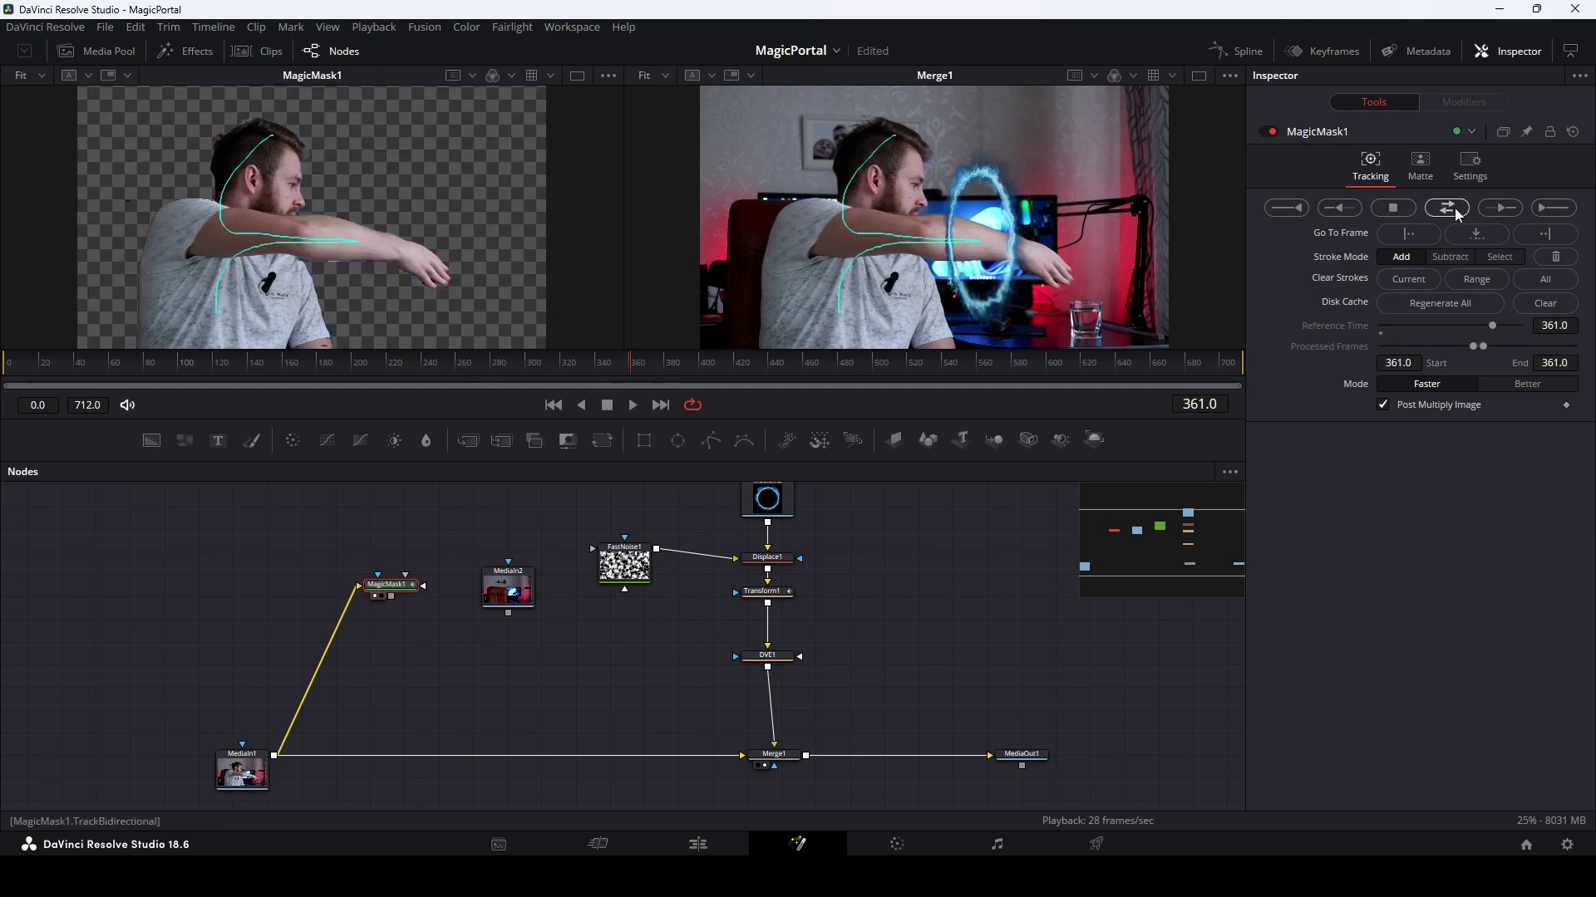
left_click(1507, 382)
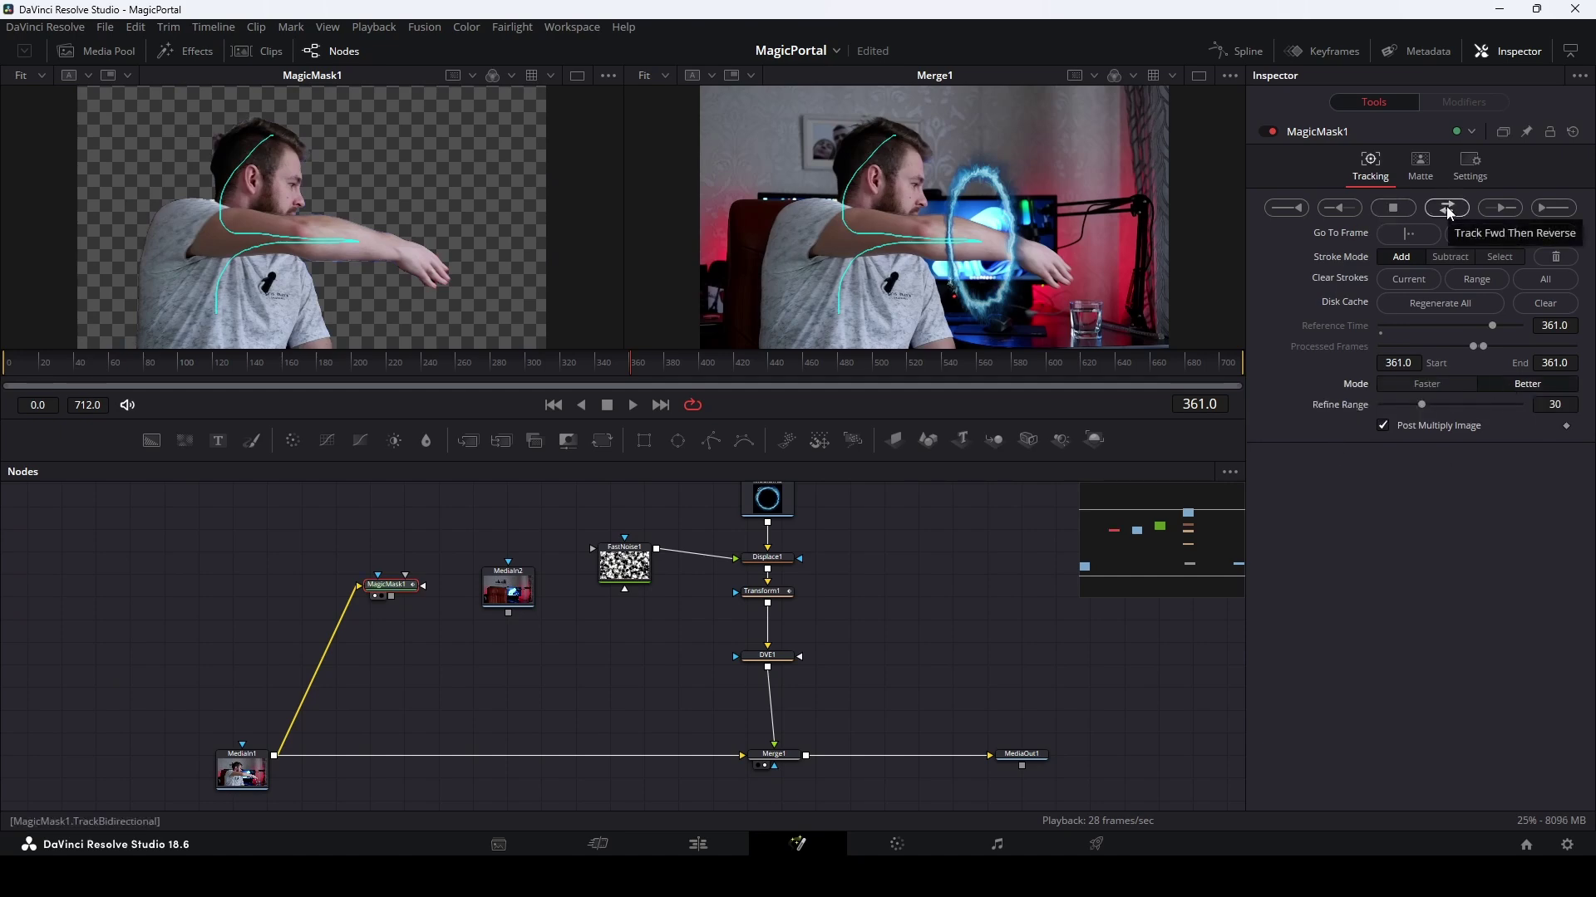
left_click(1448, 209)
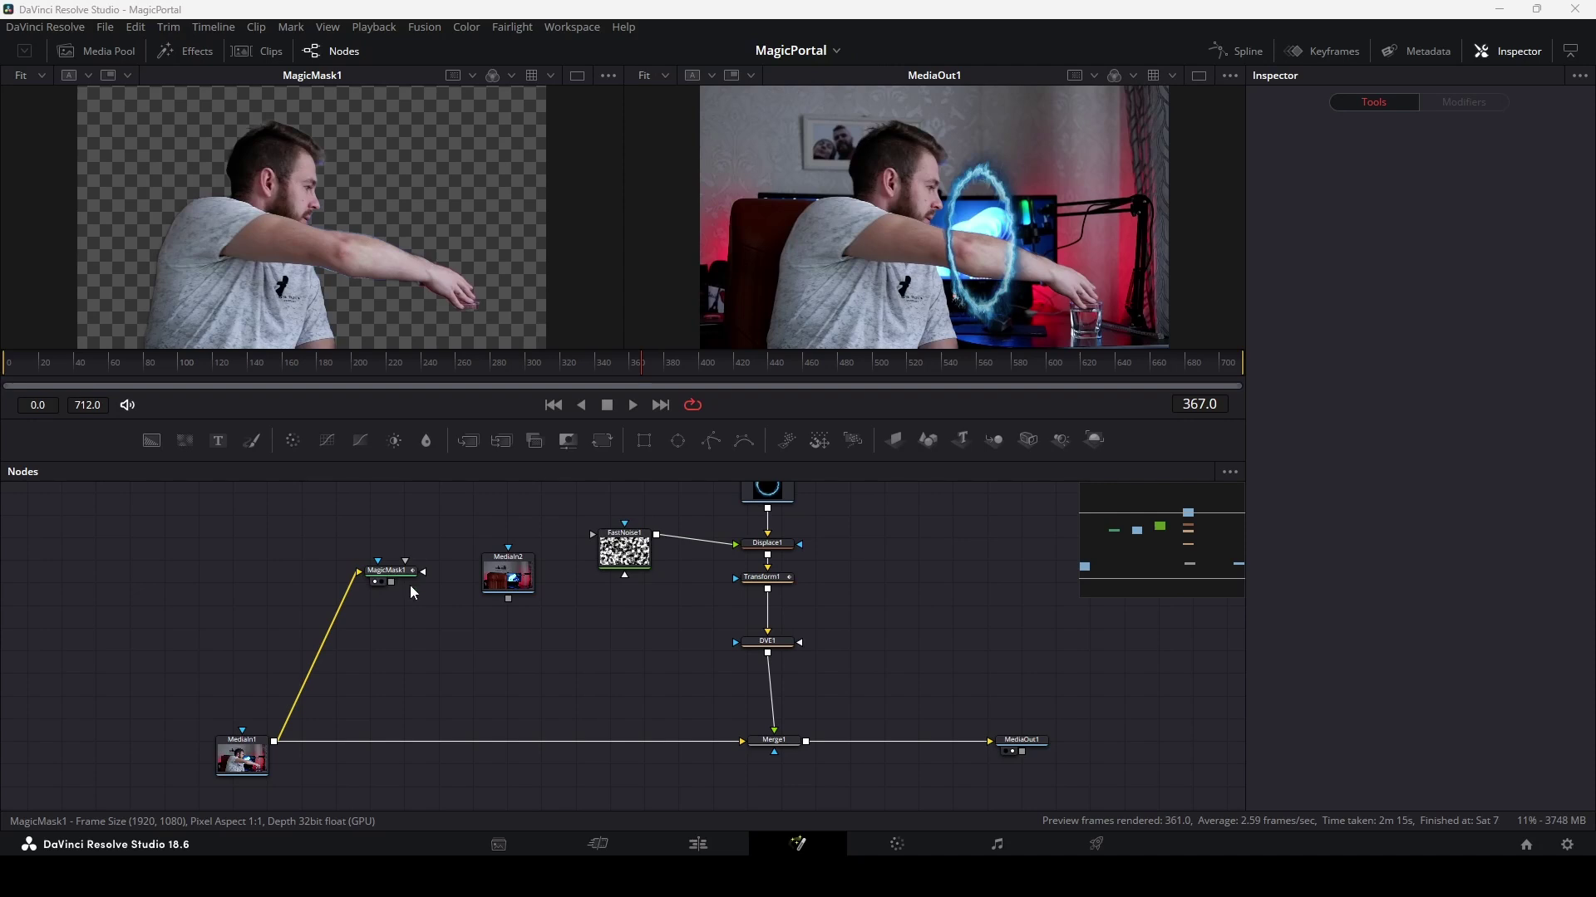
- Insert Merge2 between Merge1 and MediaOut1 and feed MagicMask1 into its foreground
left_click_drag(502, 640, 399, 670)
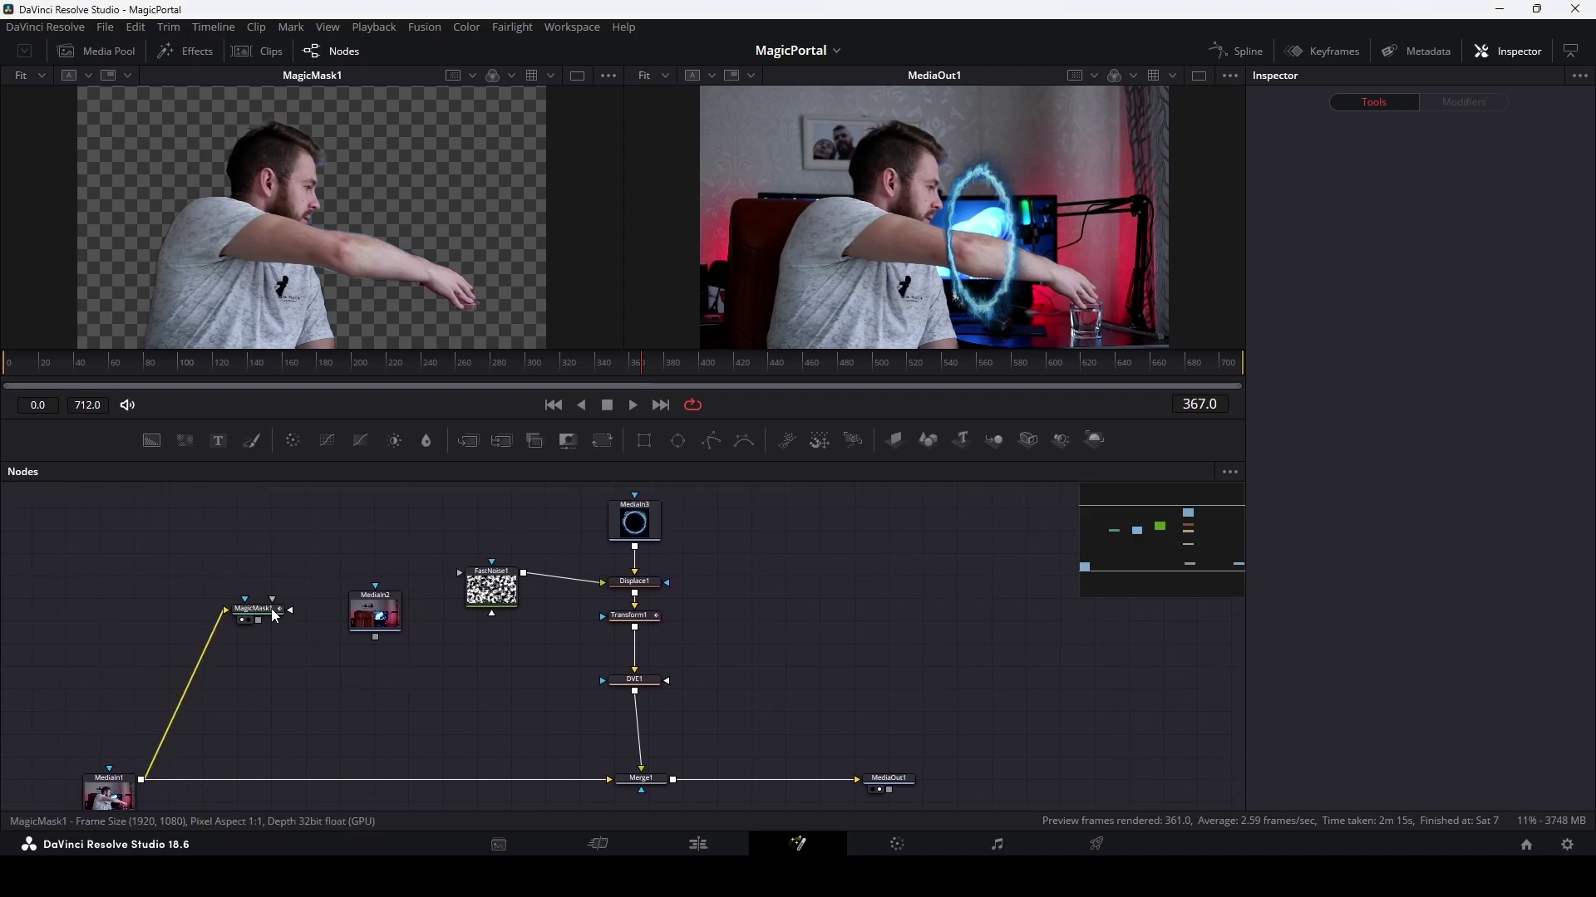
left_click_drag(428, 447, 783, 704)
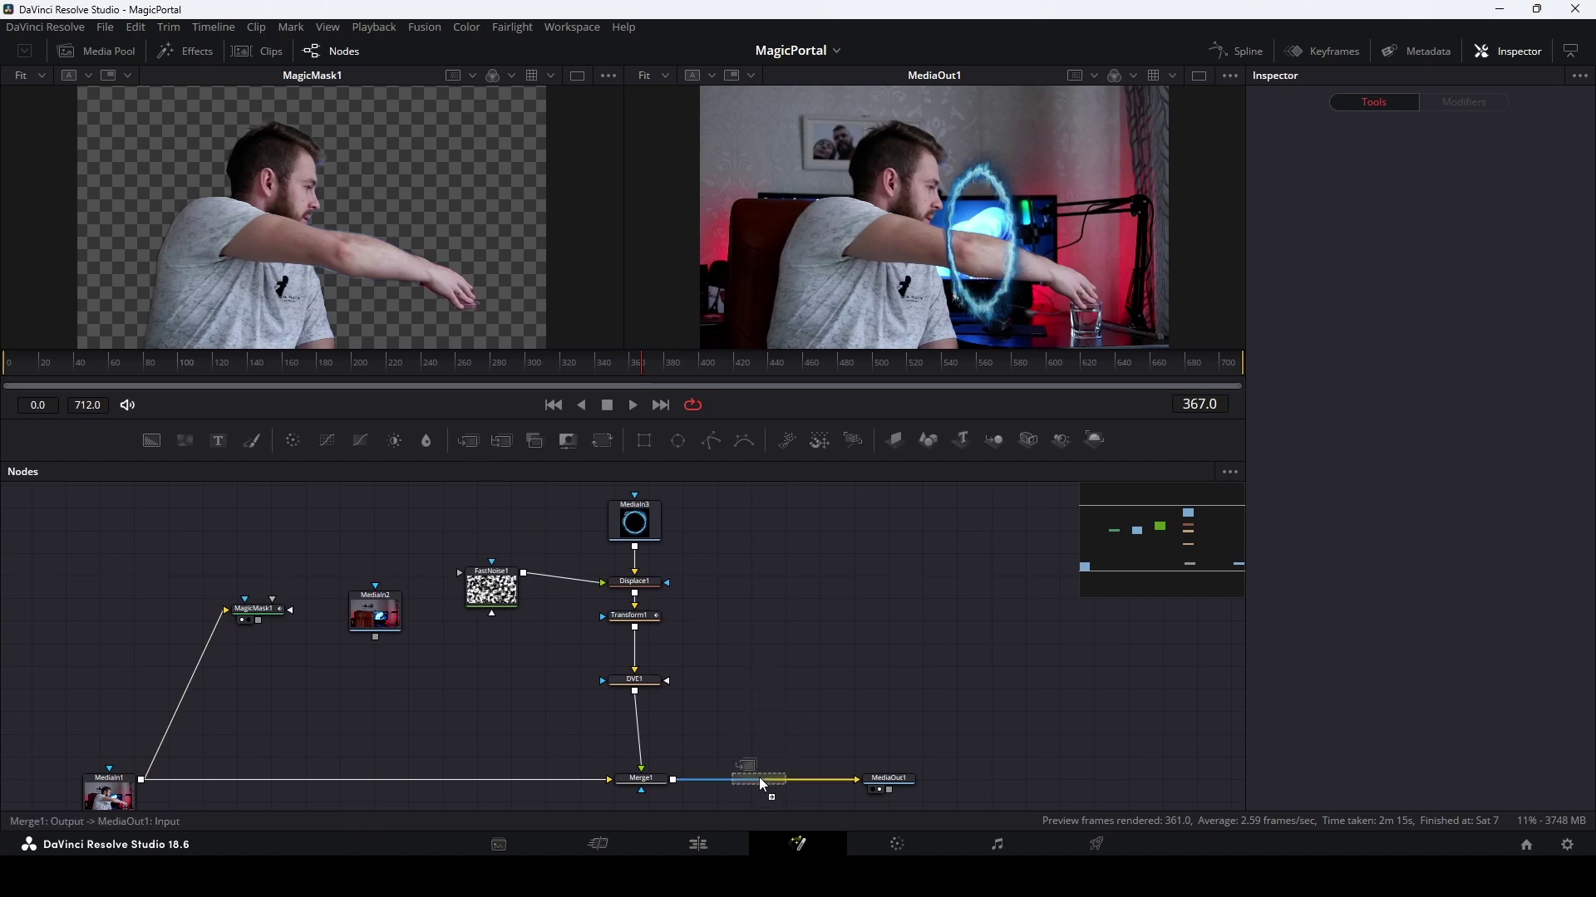
left_click_drag(766, 722, 760, 776)
left_click_drag(883, 786, 945, 786)
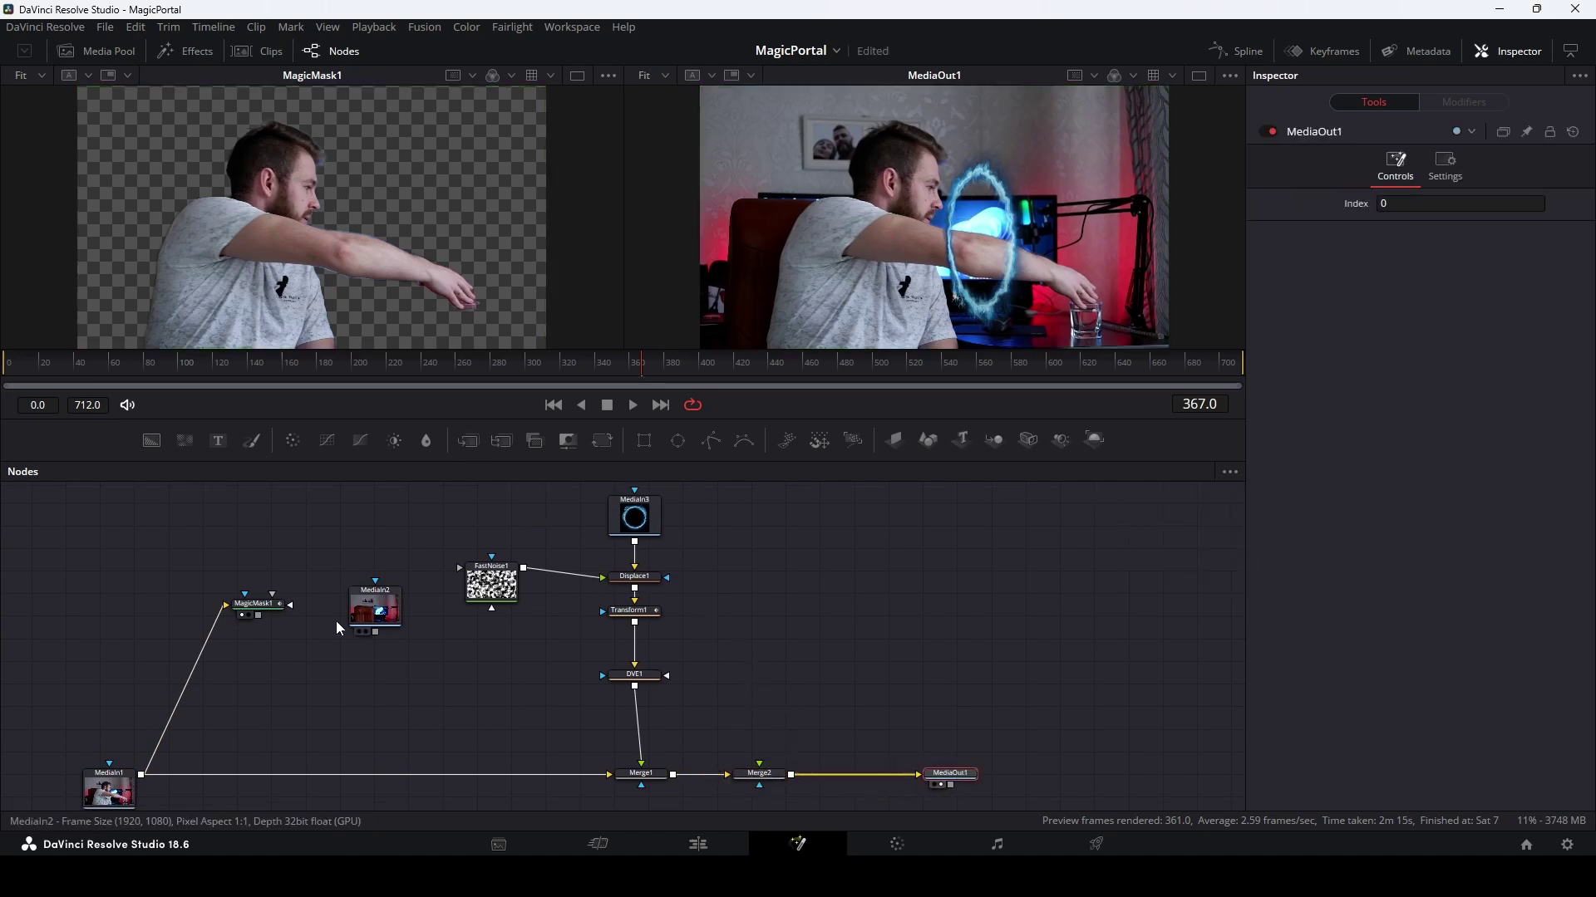
left_click_drag(260, 616, 761, 771)
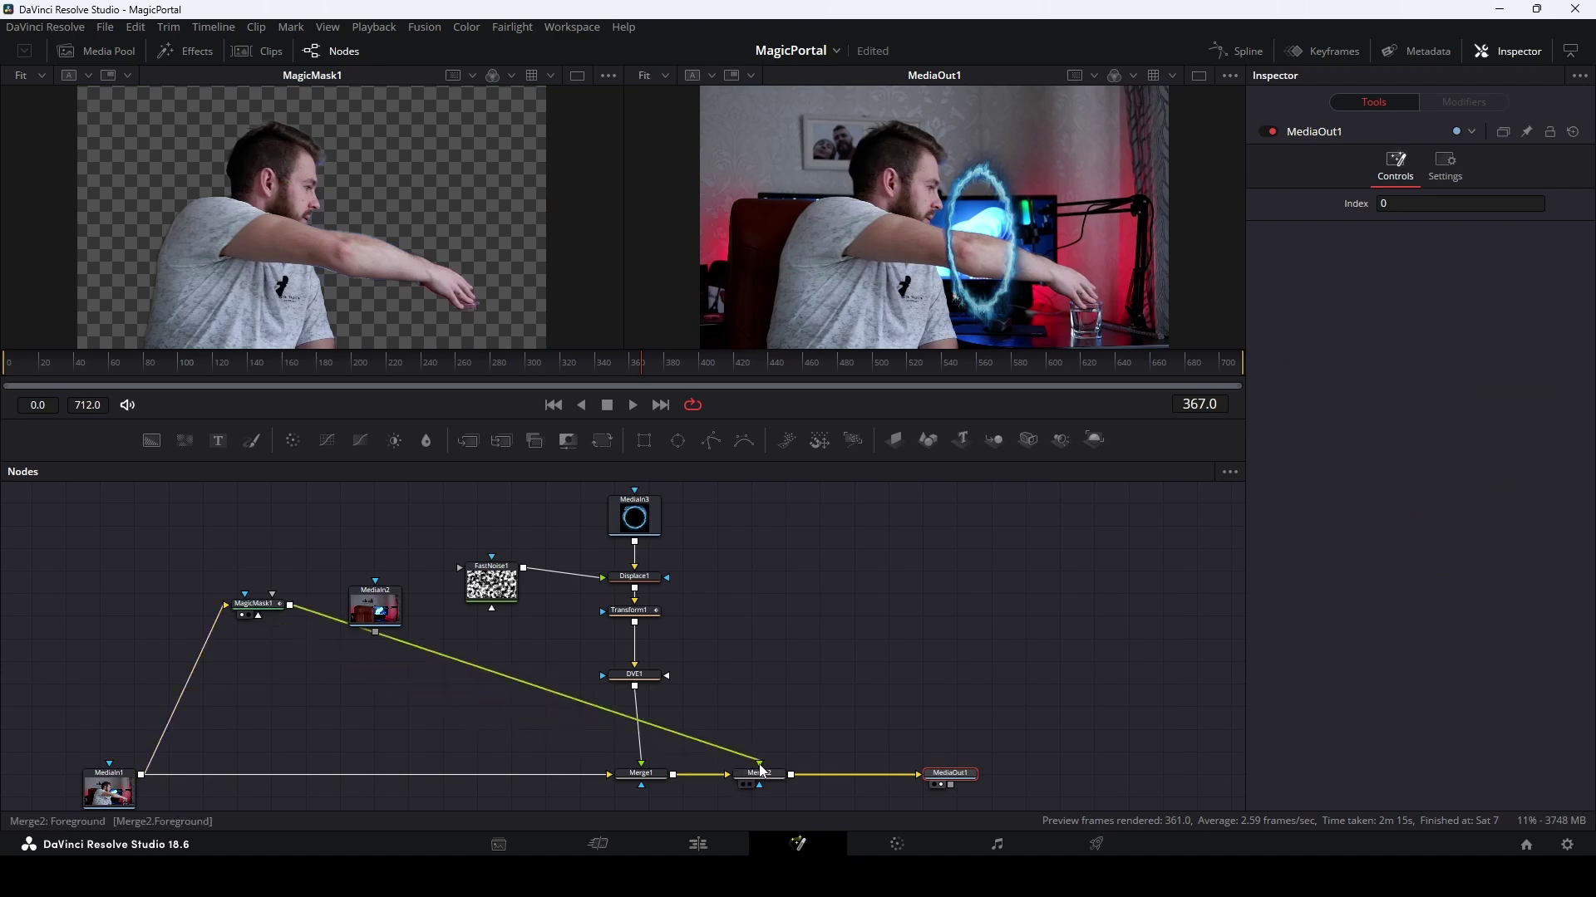
- Place MagicMask1 above Merge2 and reroute its MediaIn1 link through a pipe router
left_click_drag(261, 612, 766, 615)
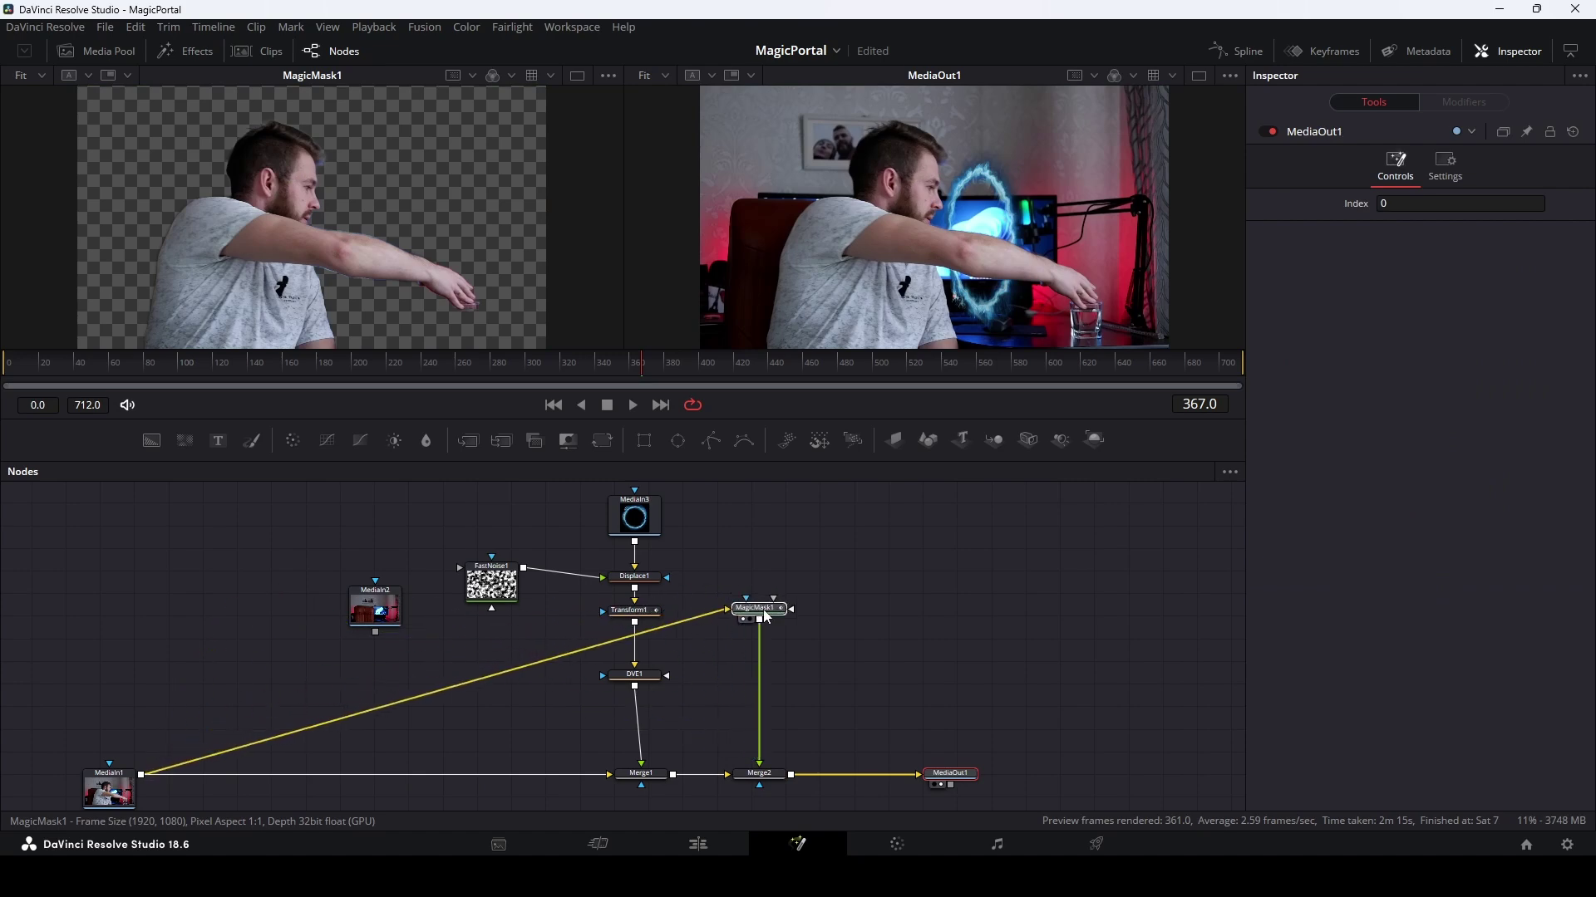
left_click(766, 616)
left_click(402, 698, "alt")
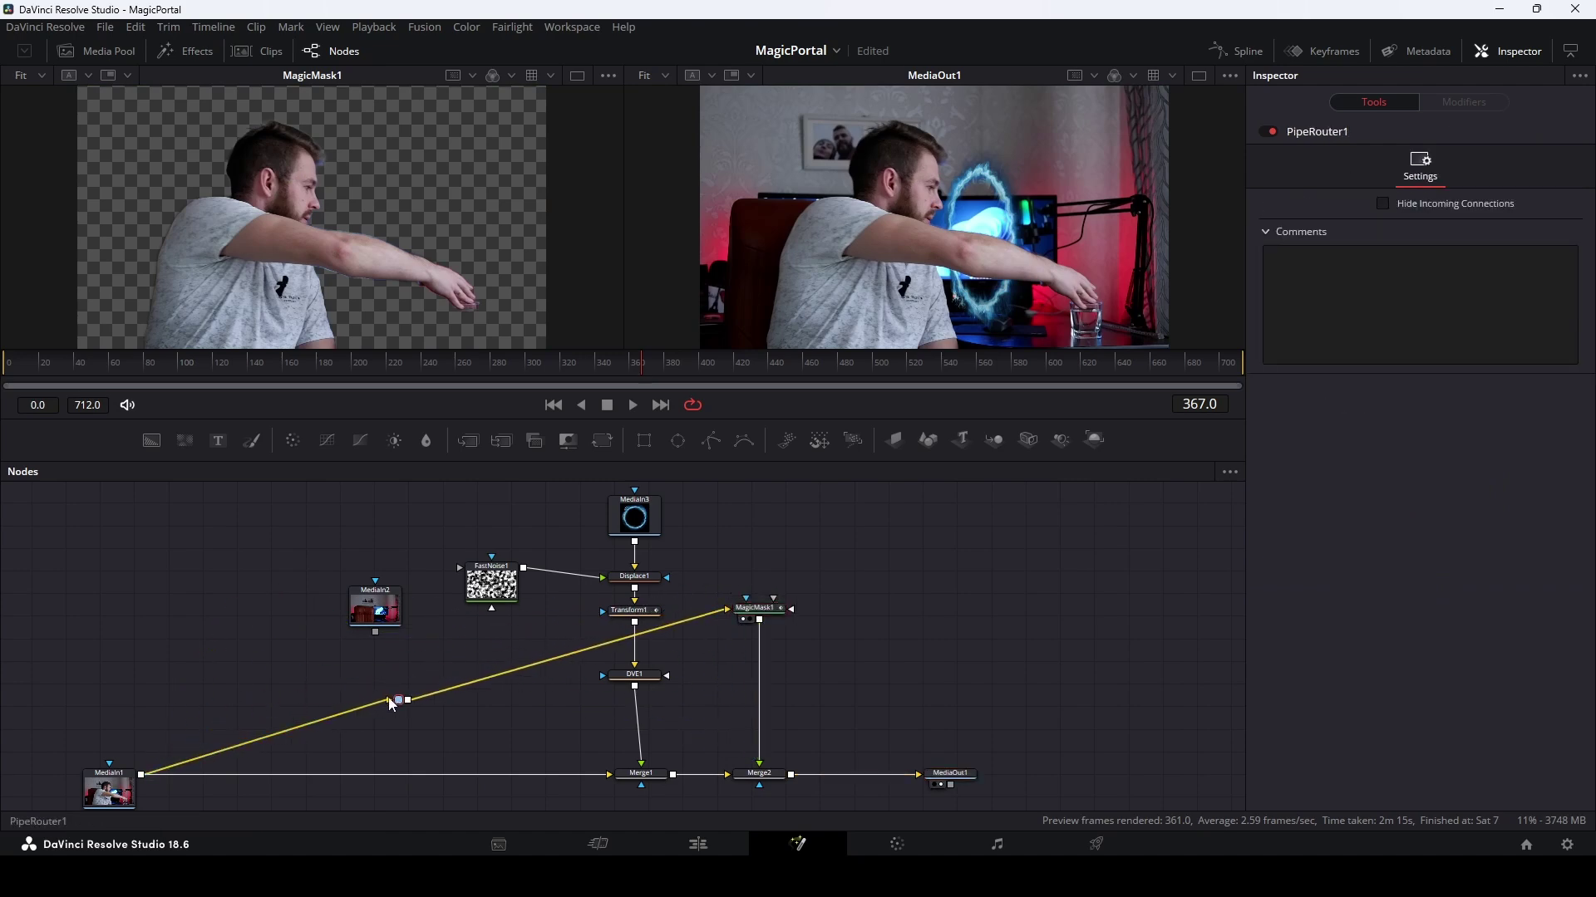
mouse_move(402, 699)
left_mouse_down()
mouse_move(108, 565)
mouse_move(123, 561)
left_mouse_up()
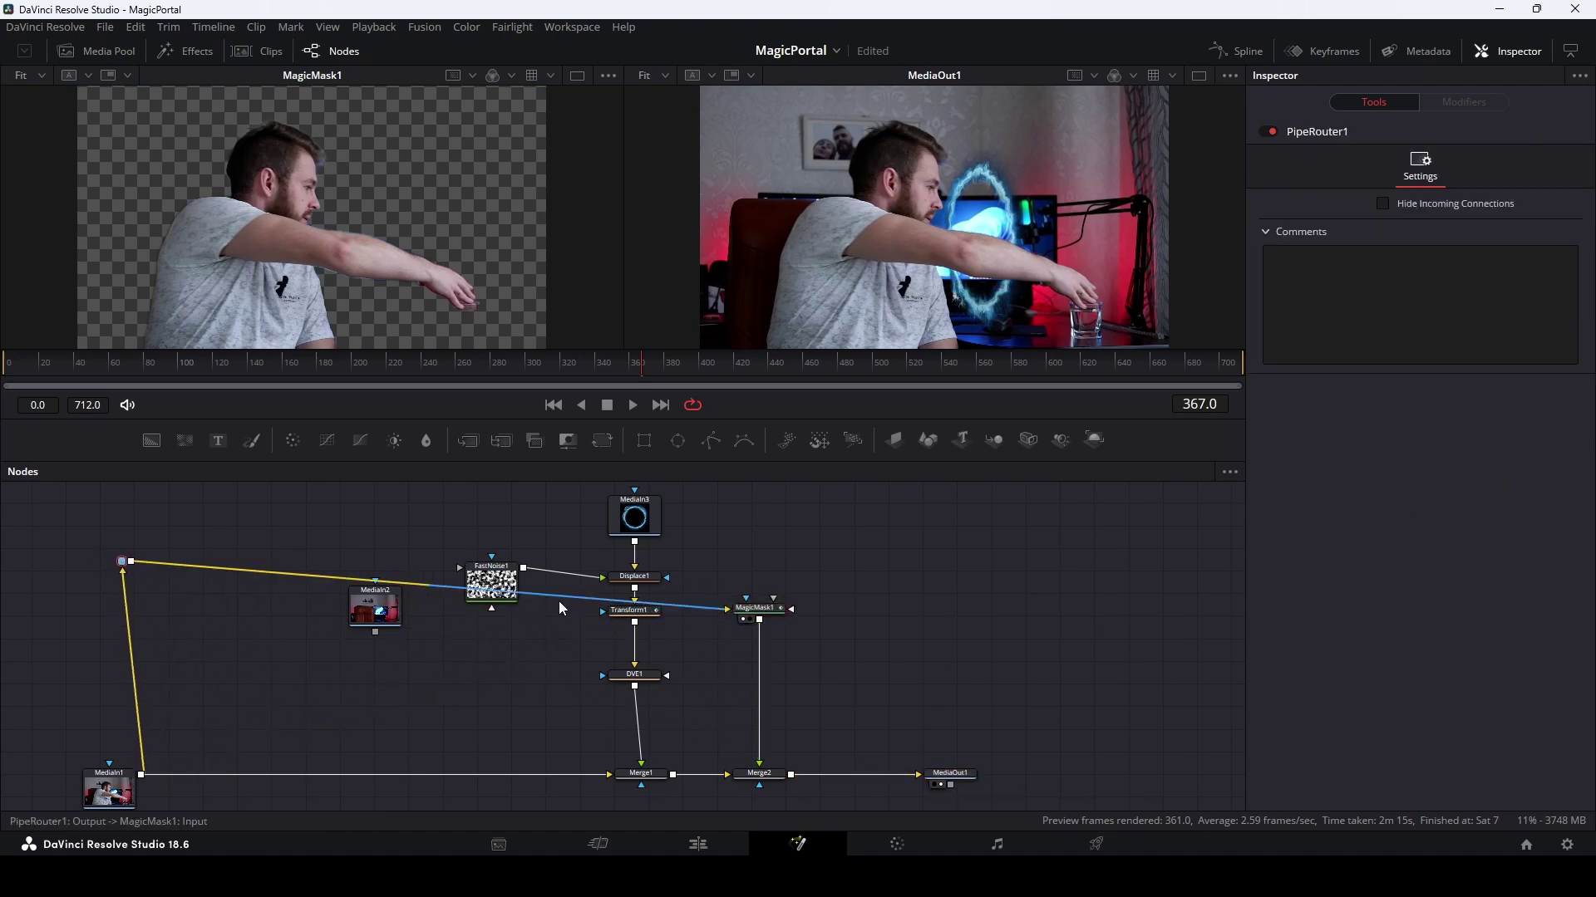
left_click_drag(758, 610, 806, 554)
left_click_drag(151, 649, 175, 540)
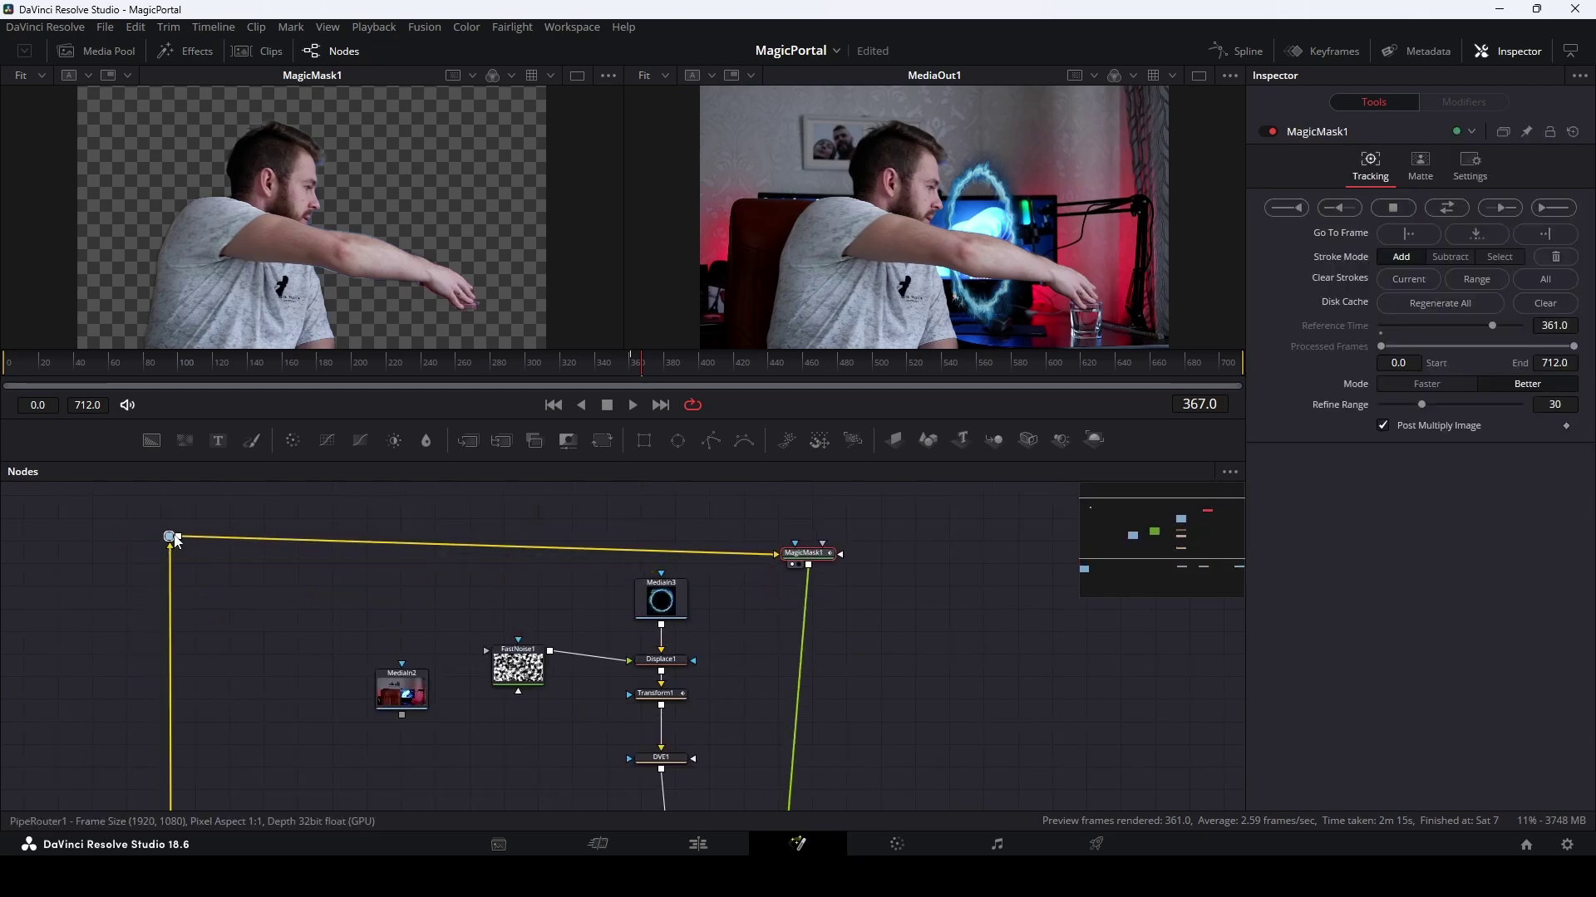
left_click_drag(835, 700, 830, 647)
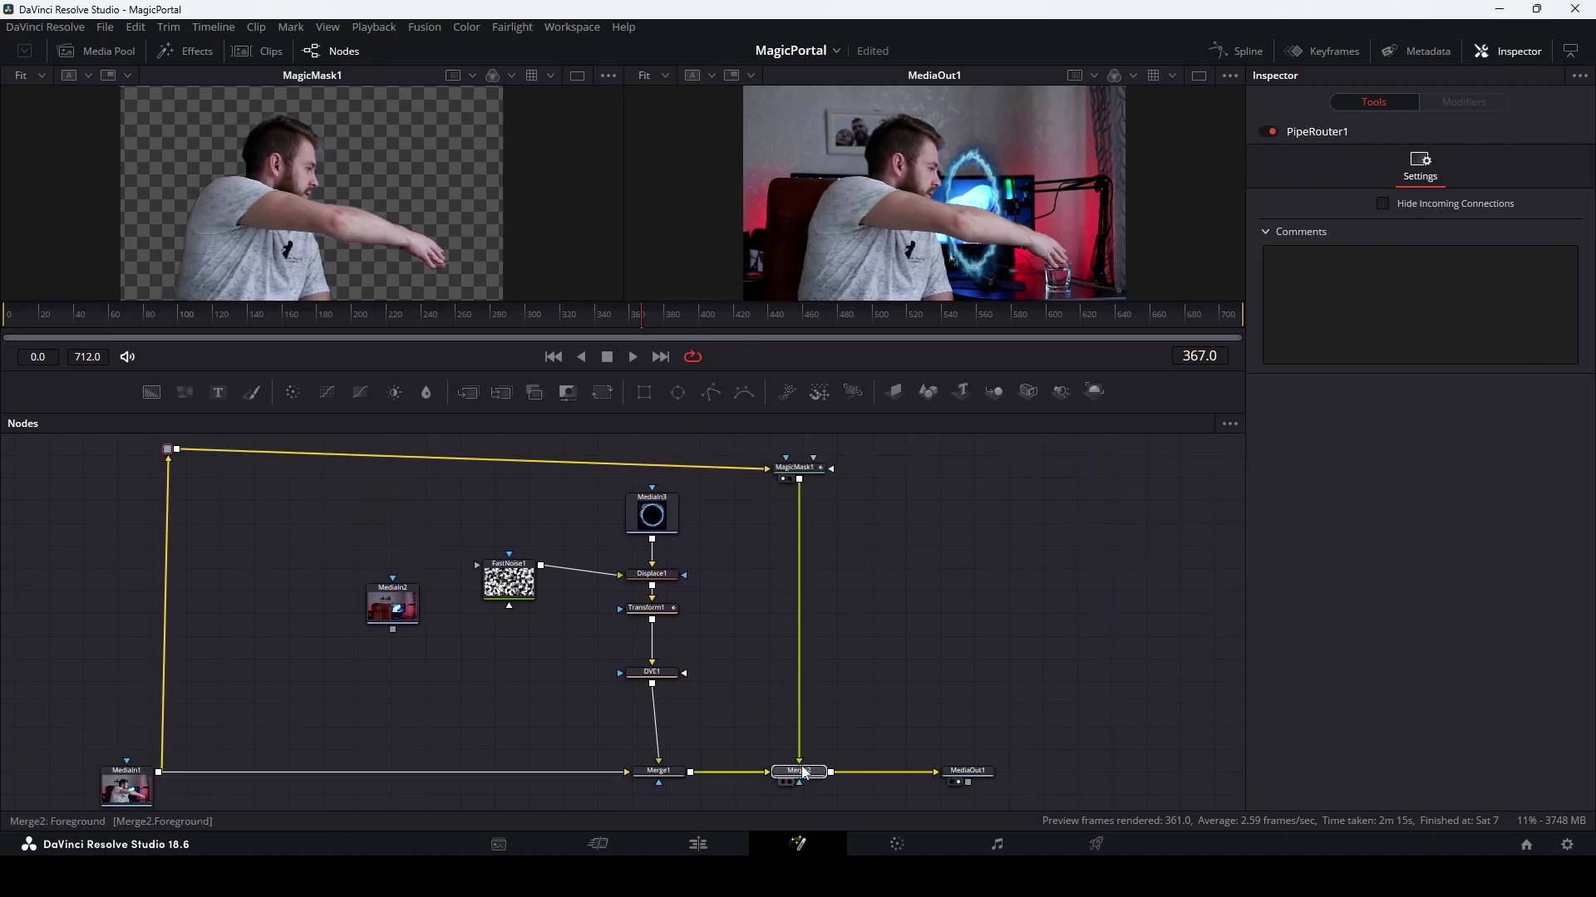
left_click(803, 772)
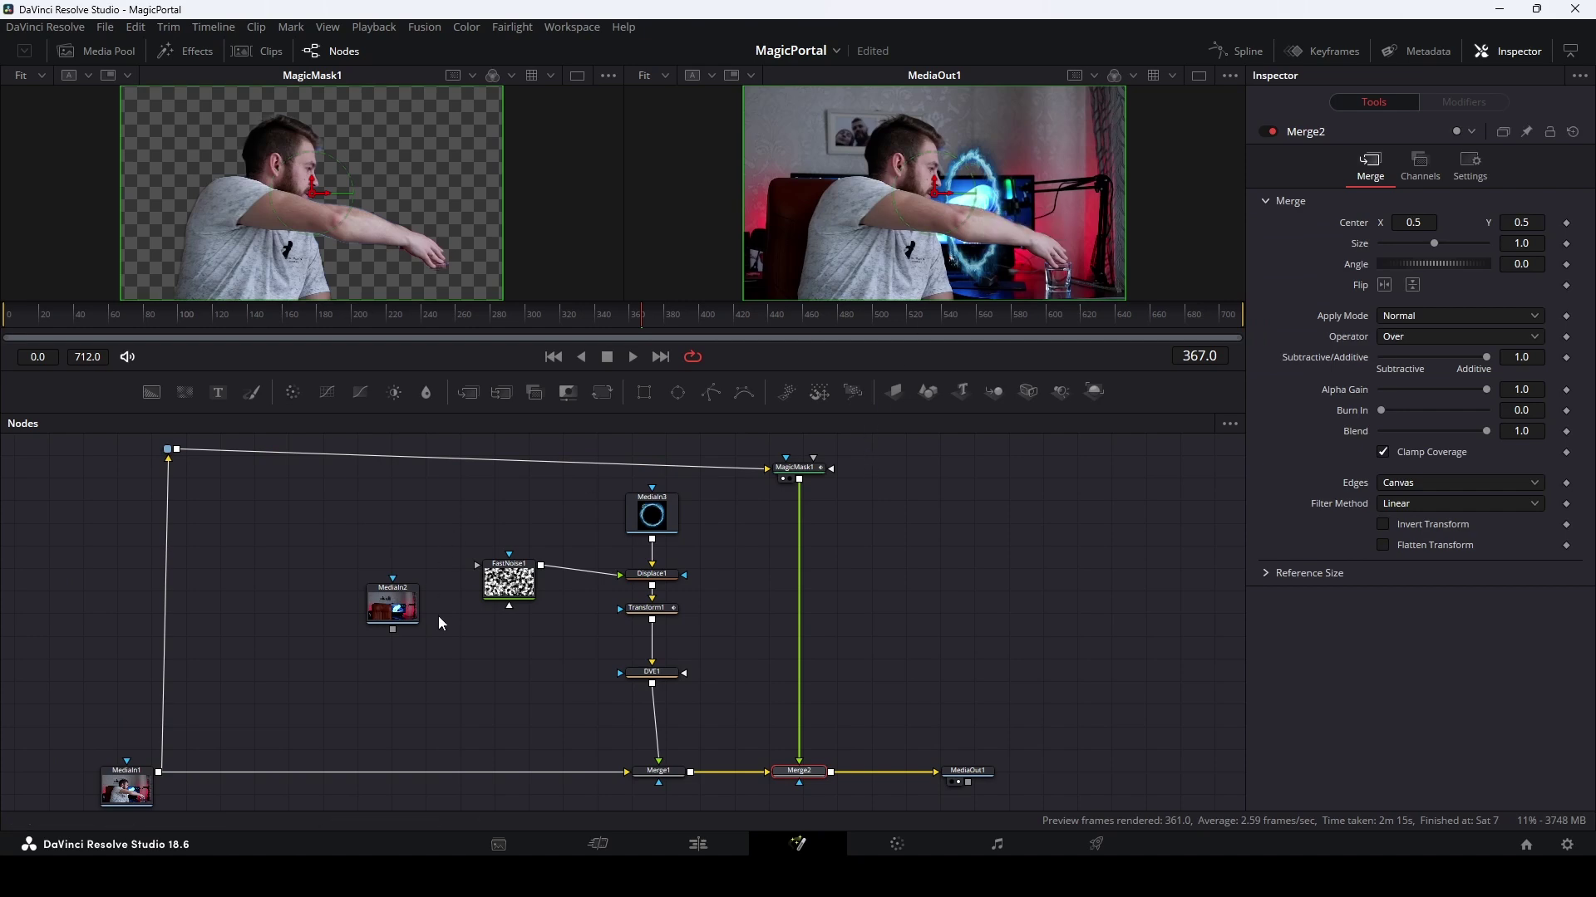
- Insert a Merge3 between MediaIn1 and Merge1, with MediaIn2 as its foreground
left_click_drag(467, 390, 431, 623)
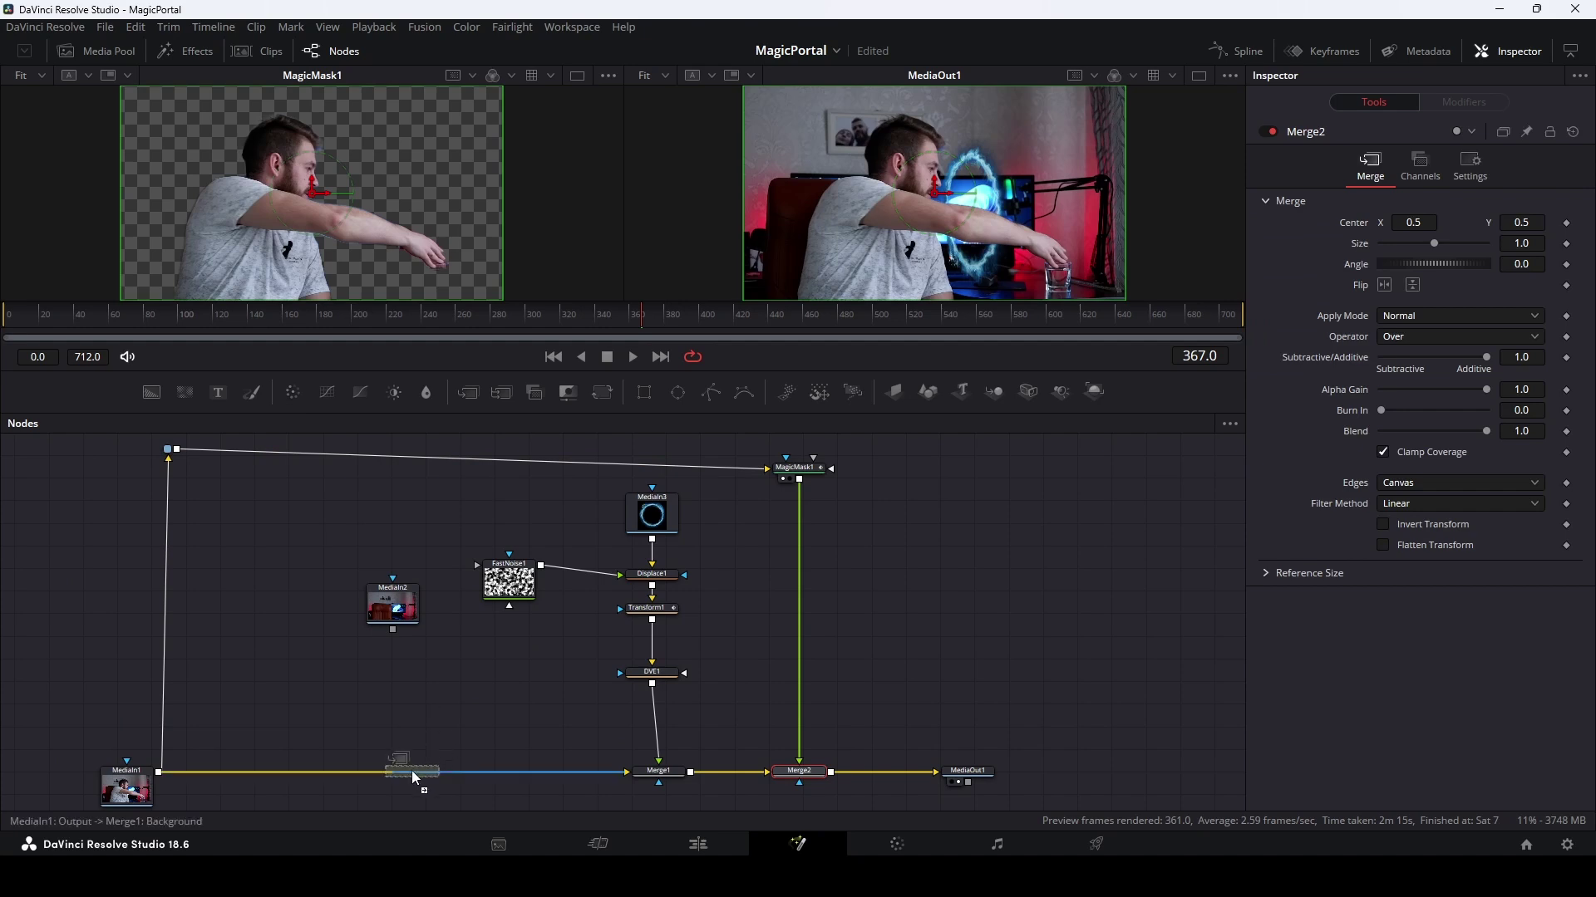
left_click_drag(421, 756, 409, 771)
left_click_drag(392, 630, 409, 764)
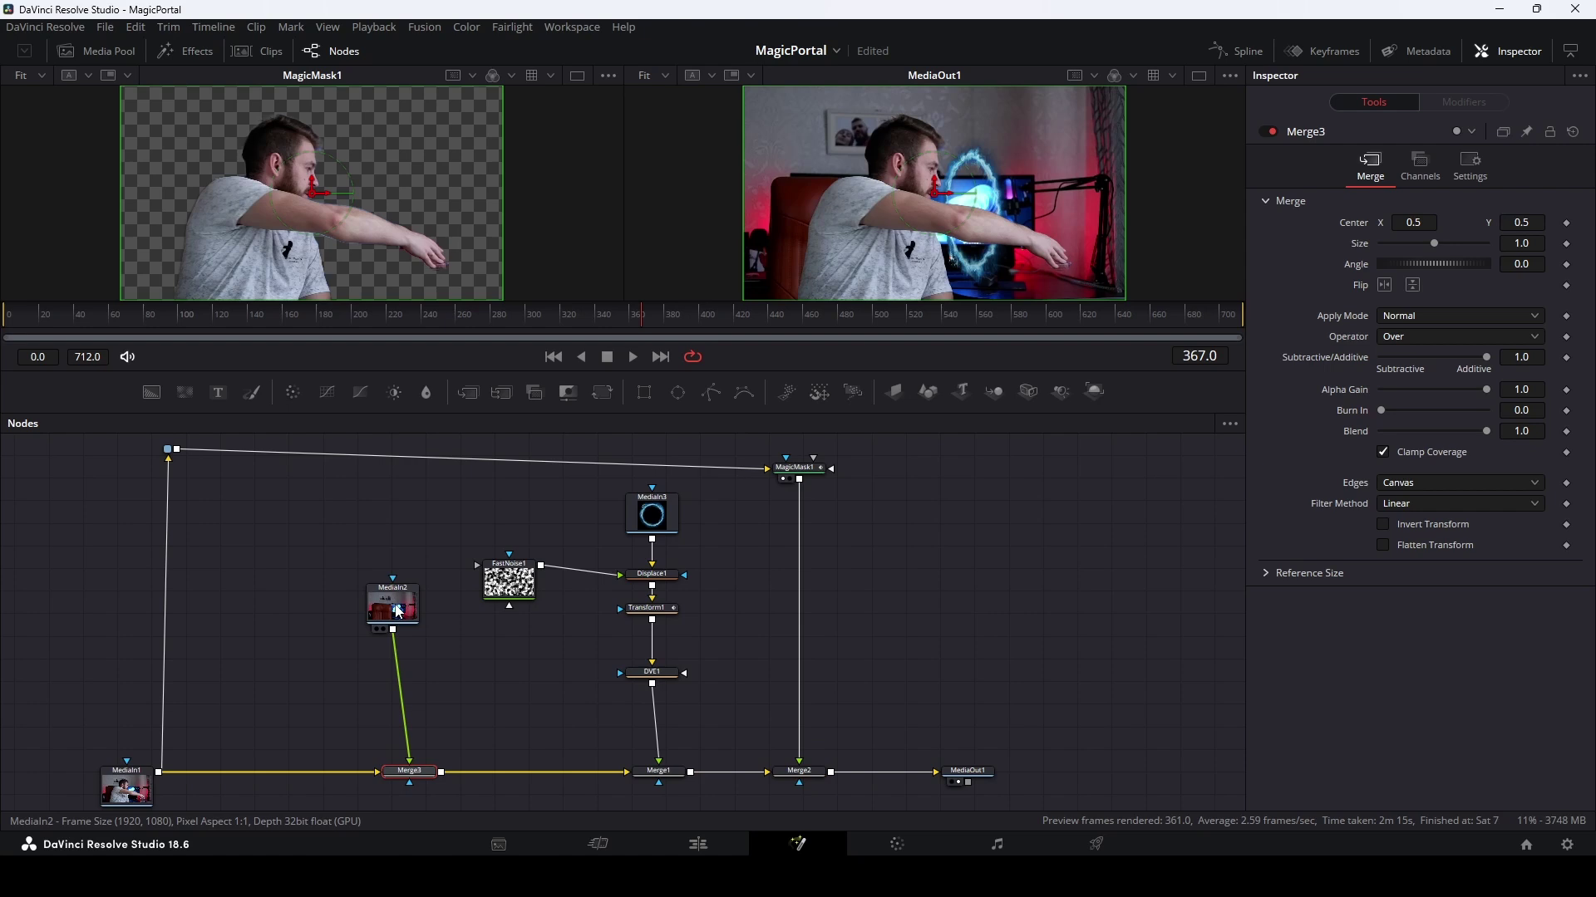
left_click_drag(404, 607, 422, 628)
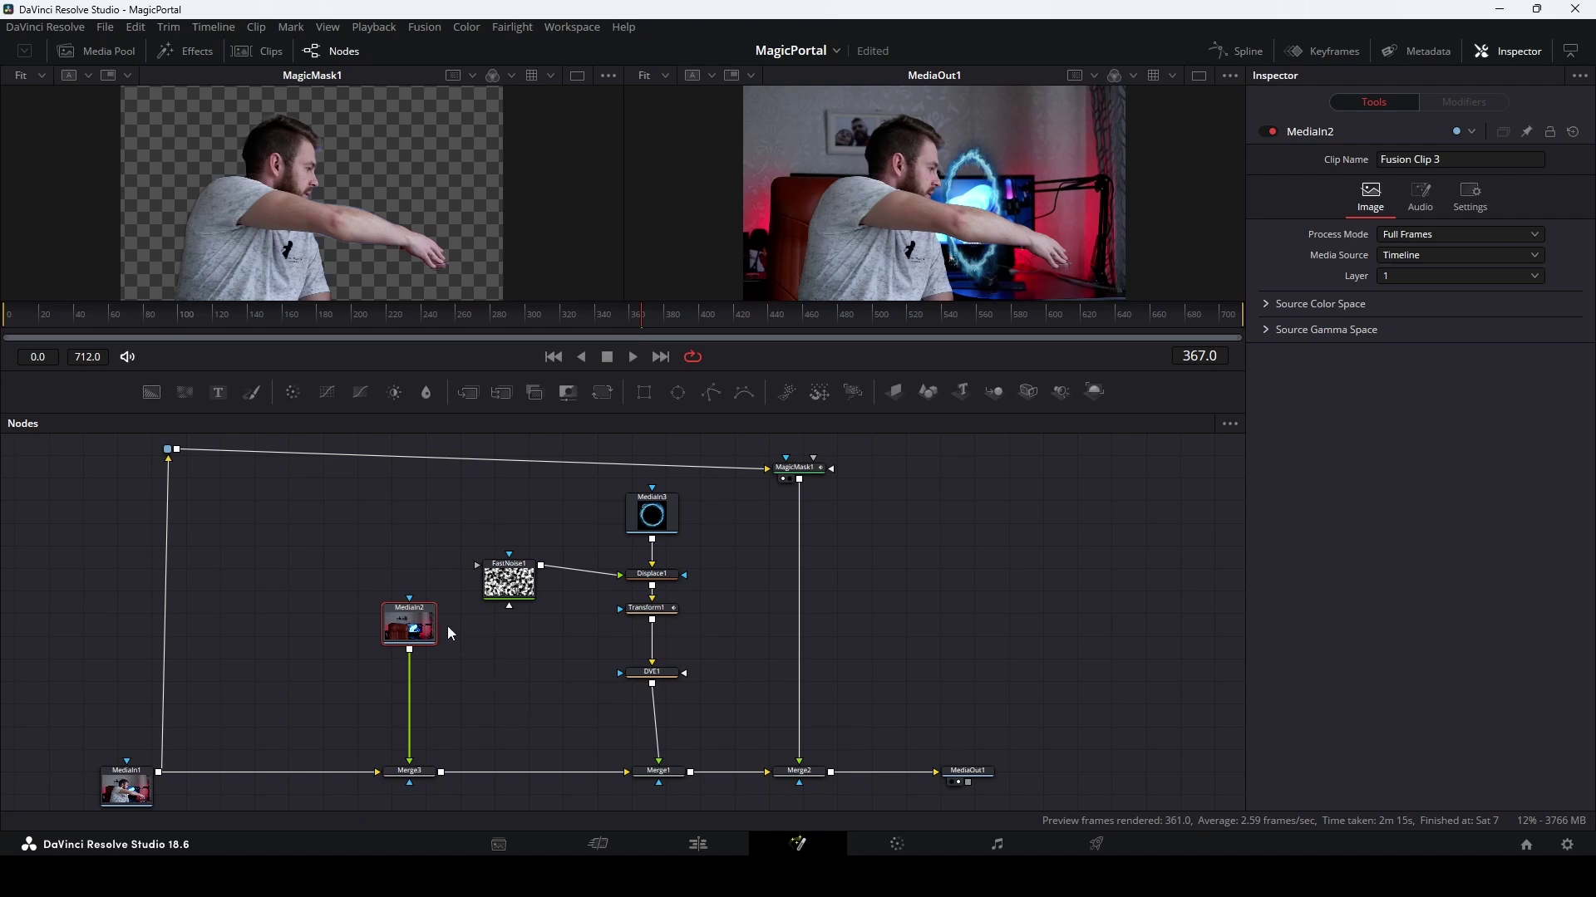
- Add a Polygon1 tool and wire it into Merge3's mask input
left_click_drag(745, 706, 676, 612)
left_click_drag(715, 399, 566, 688)
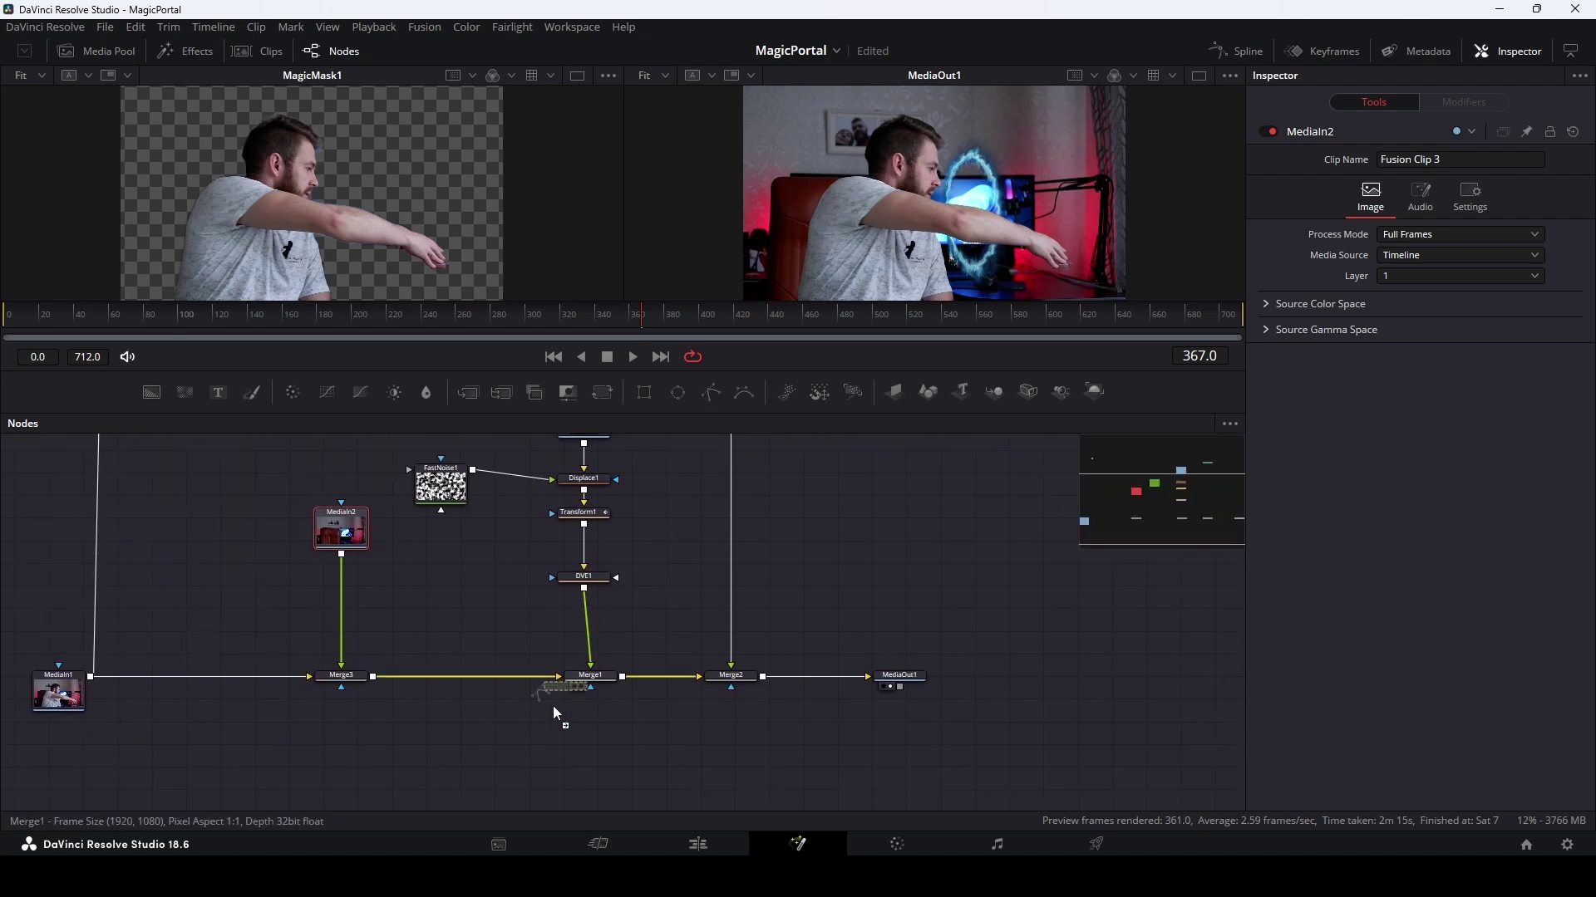
mouse_move(409, 770)
left_mouse_down()
mouse_move(346, 720)
mouse_move(347, 683)
left_mouse_up()
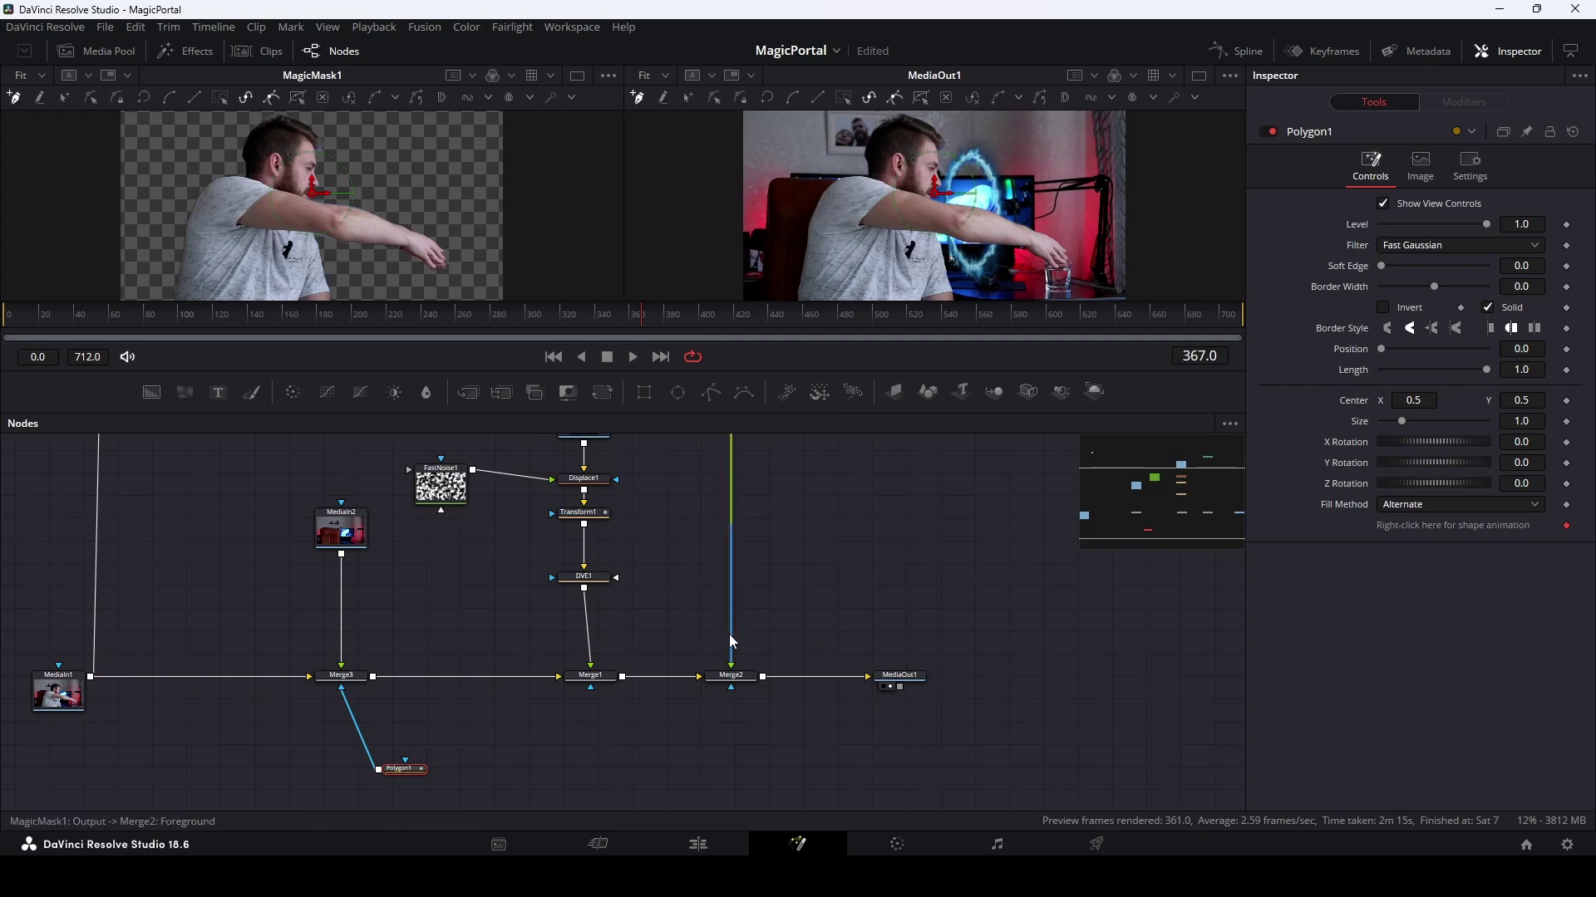
- Disconnect MagicMask1 from Merge2 and place the first polygon points beside the portal around the arm
left_click_drag(731, 642, 774, 586)
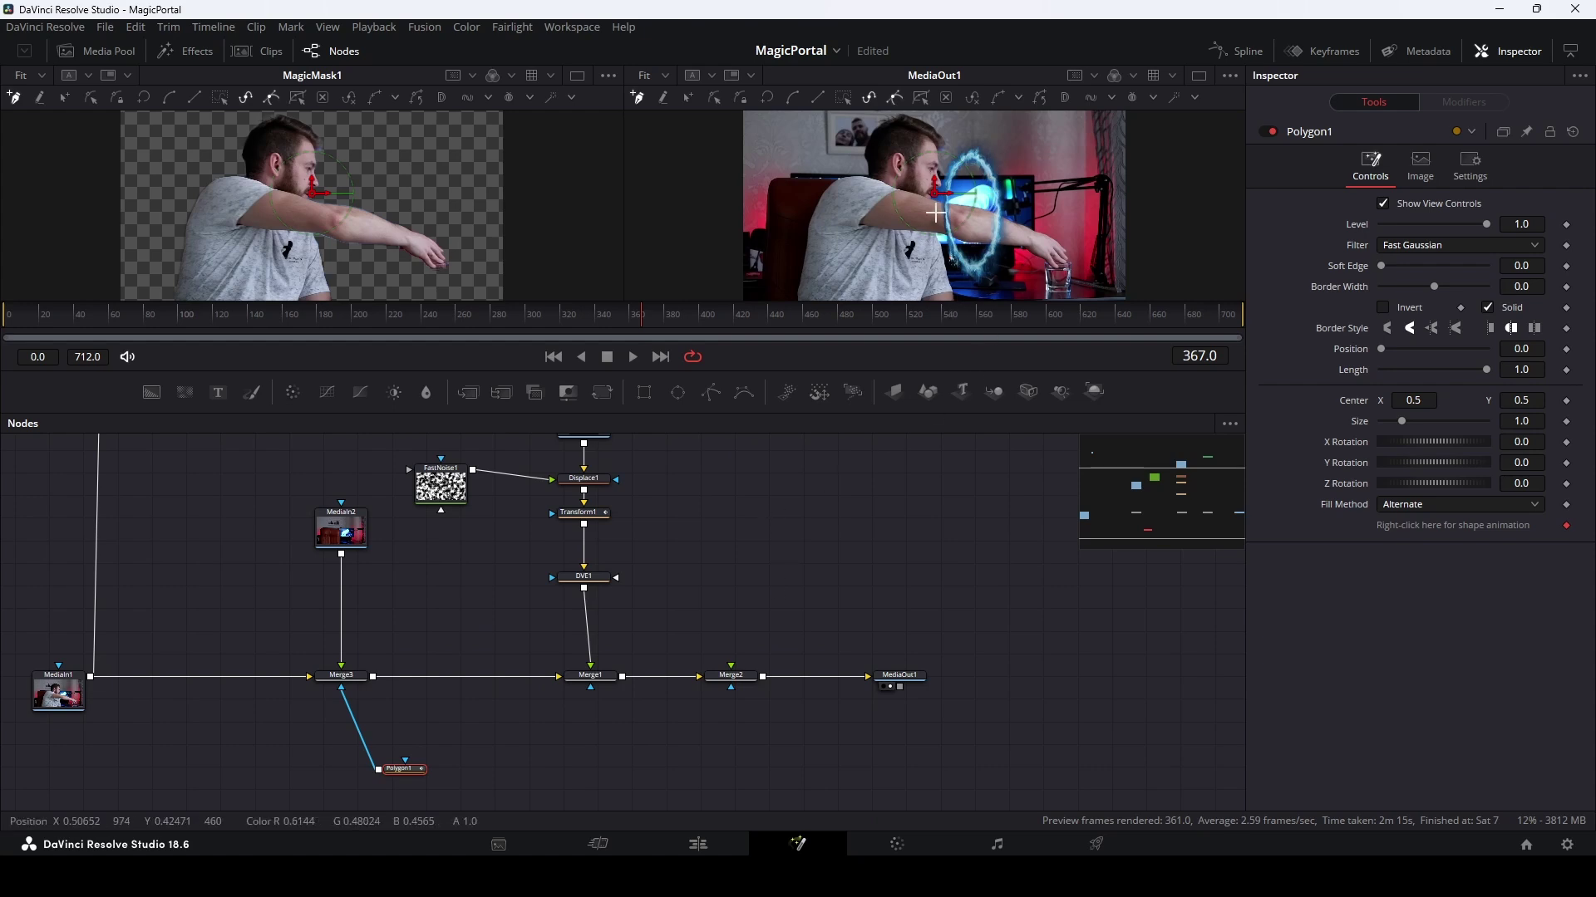
scroll(839, 507, "up", 3)
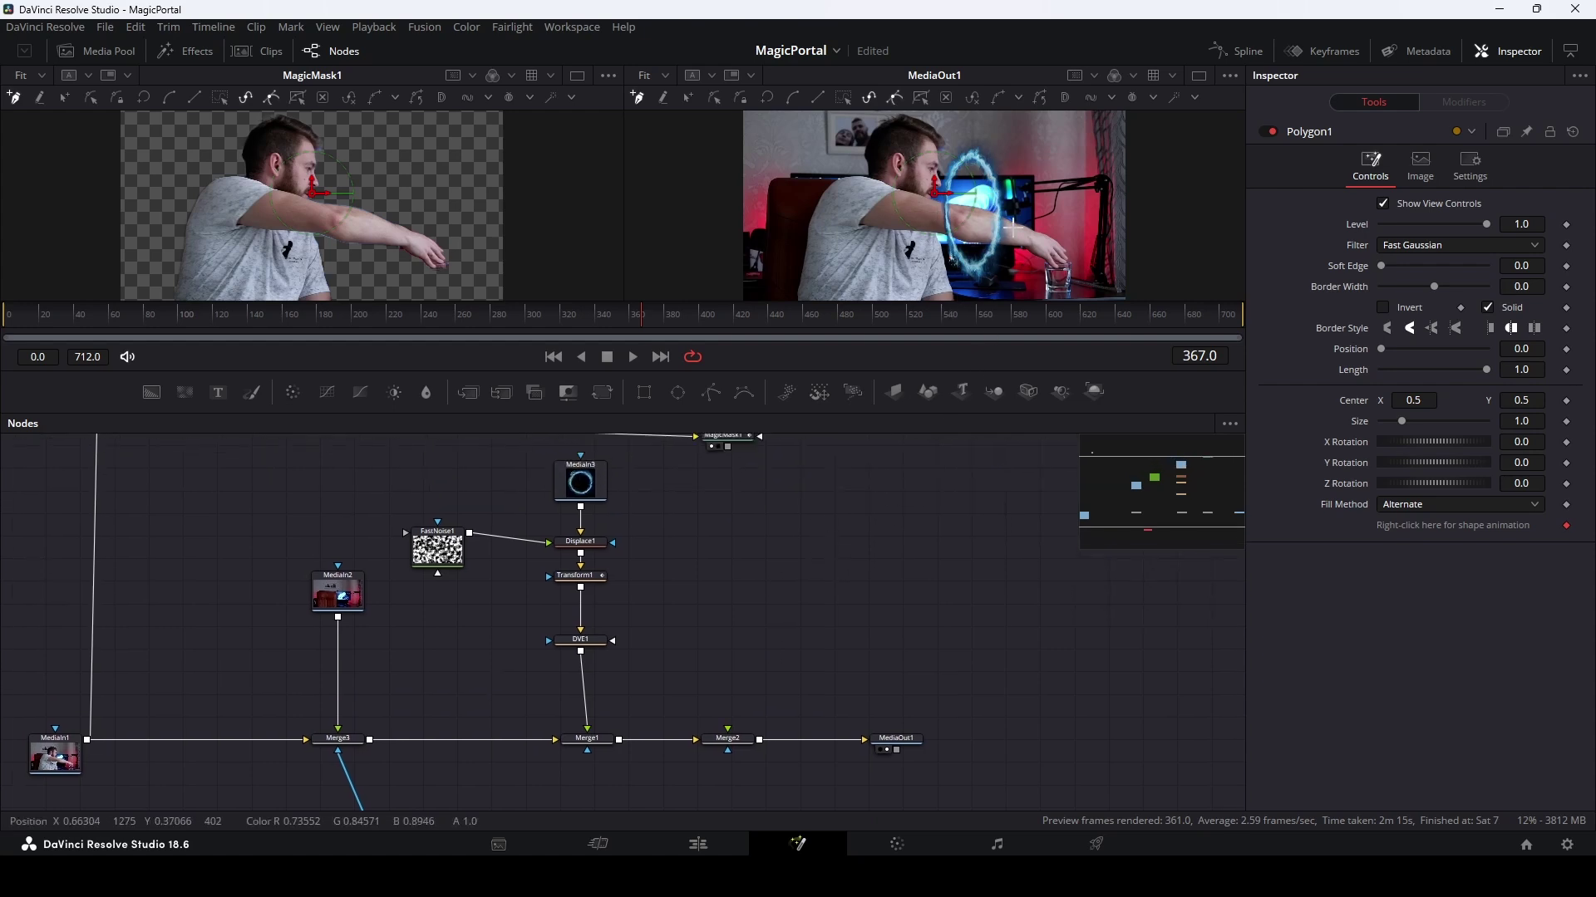
scroll(1041, 269, "down", 2)
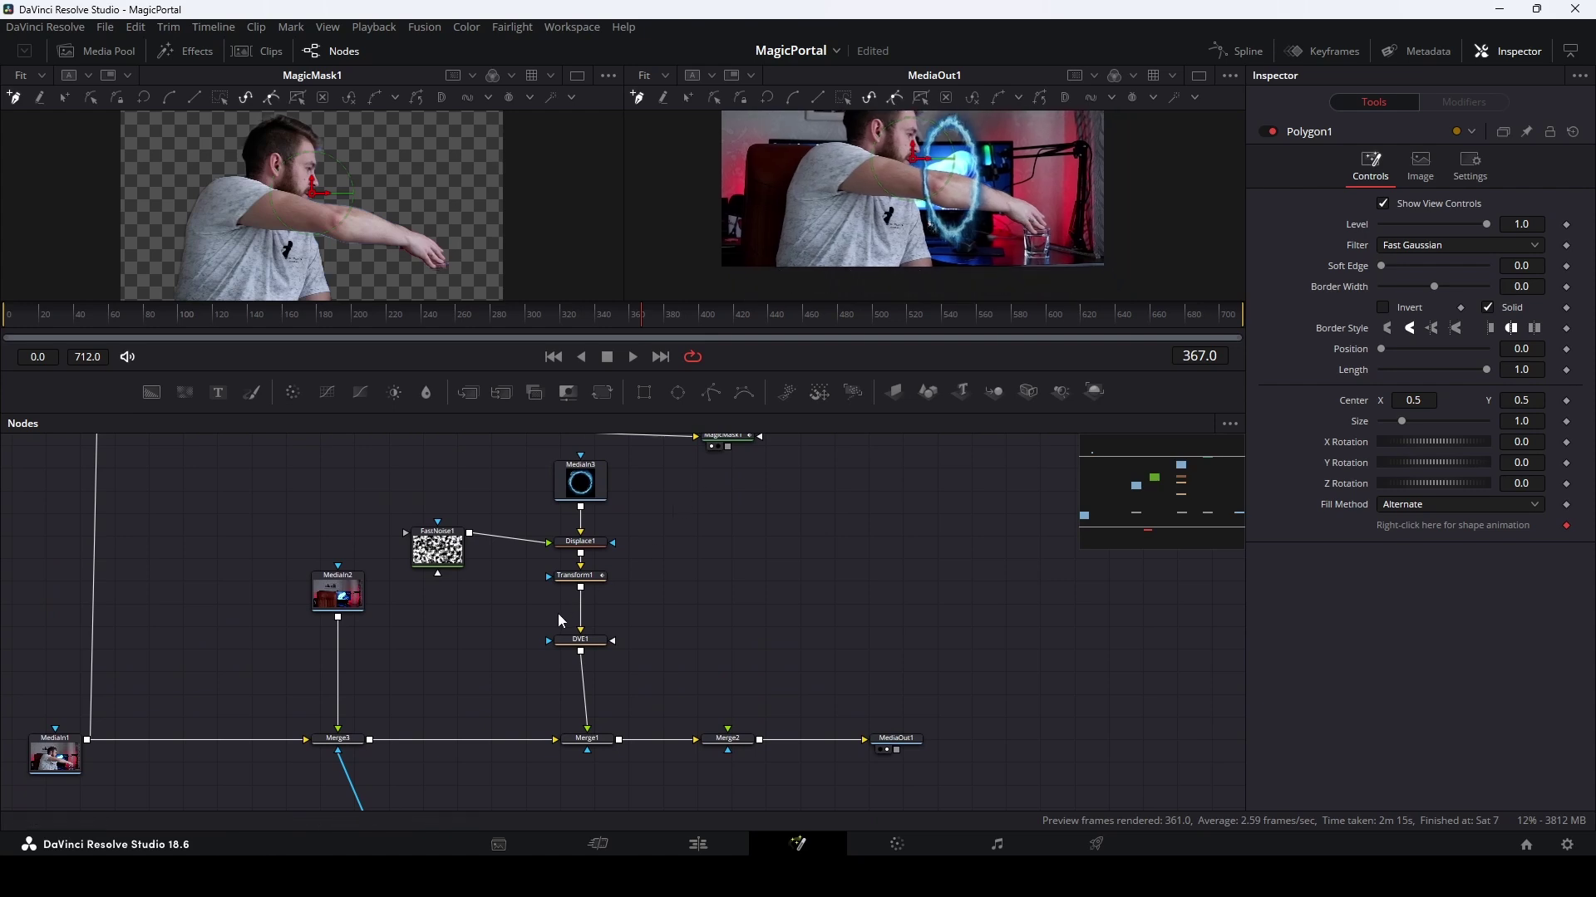
scroll(368, 736, "down", 5)
scroll(992, 224, "up", 1)
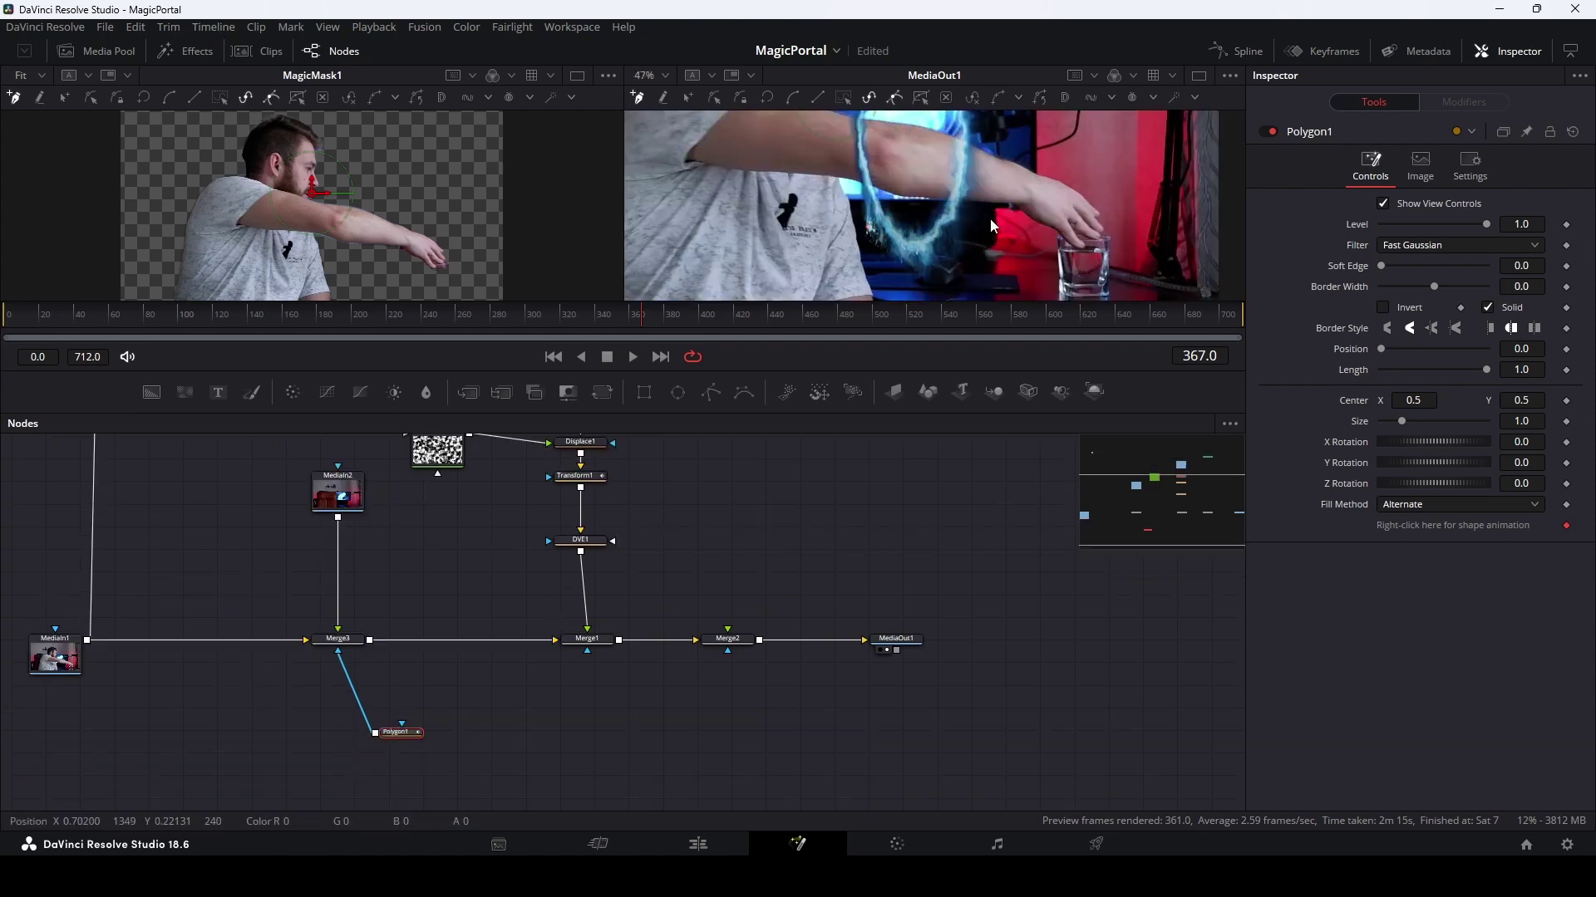
left_click(1178, 176)
scroll(1171, 175, "down", 2)
left_click(1026, 221)
left_click(953, 269)
- Add polygon points up the forearm's edge along the portal ring
scroll(939, 259, "up", 2)
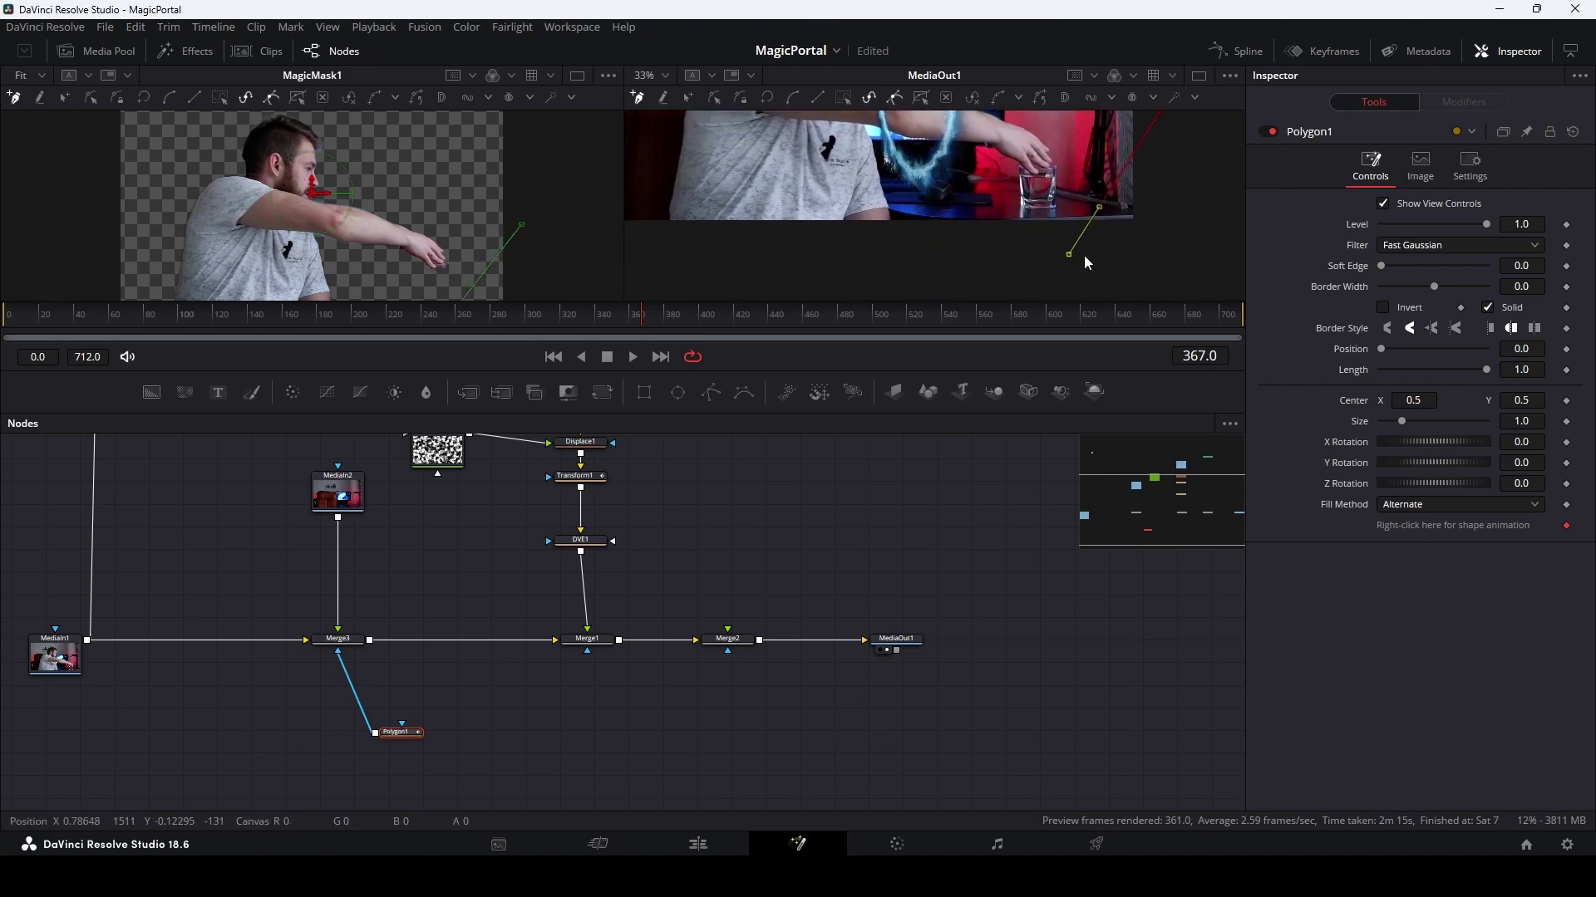
scroll(908, 260, "up", 1)
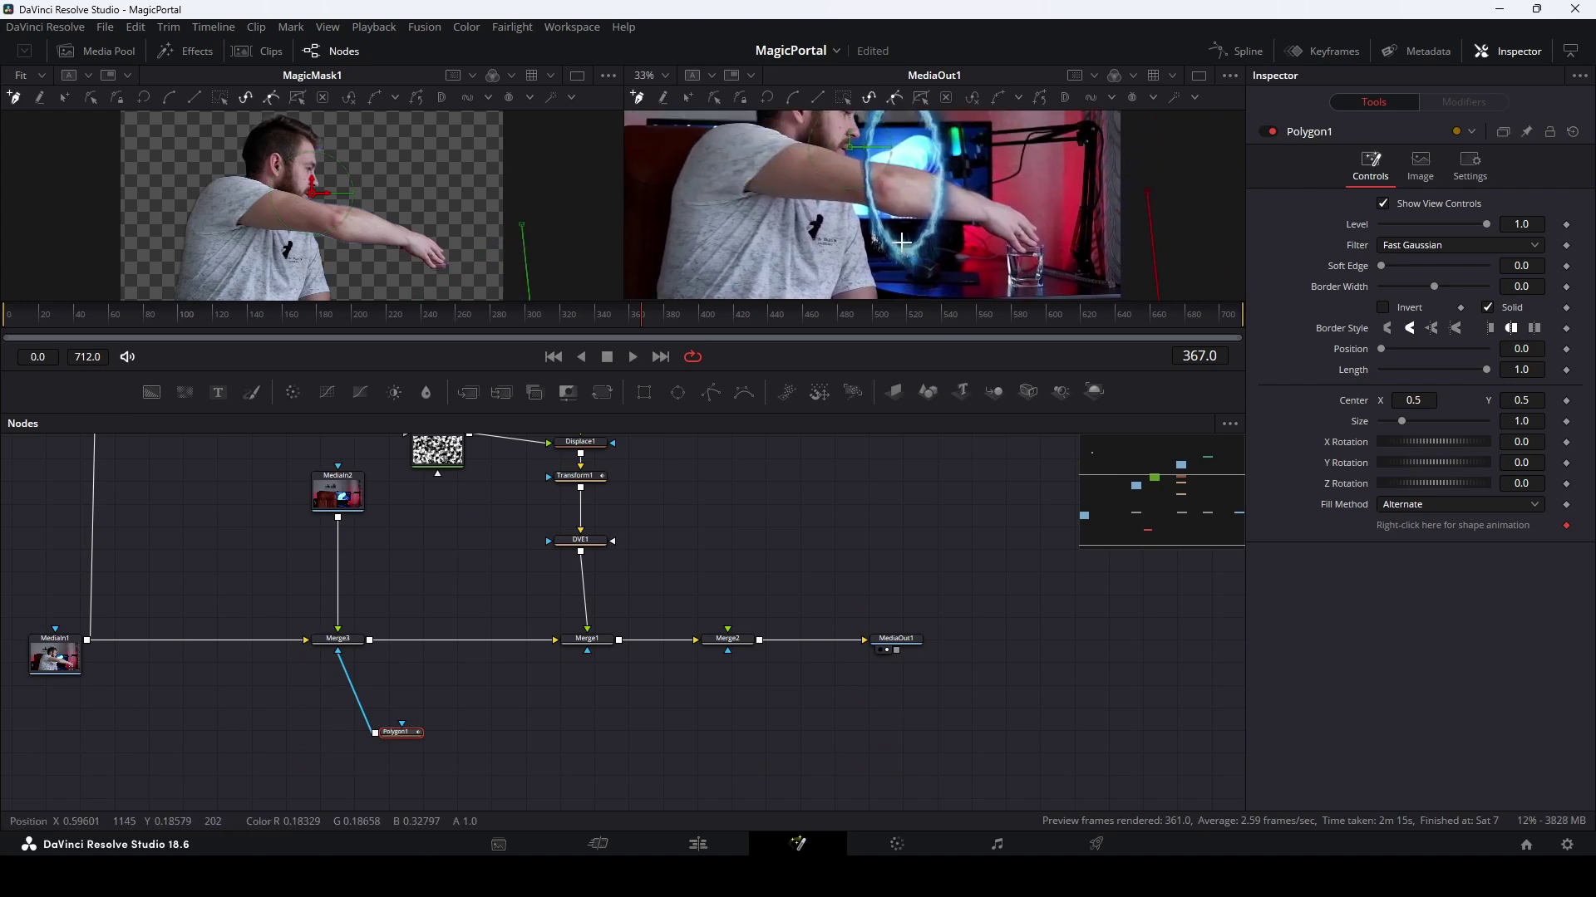
scroll(902, 242, "up", 5)
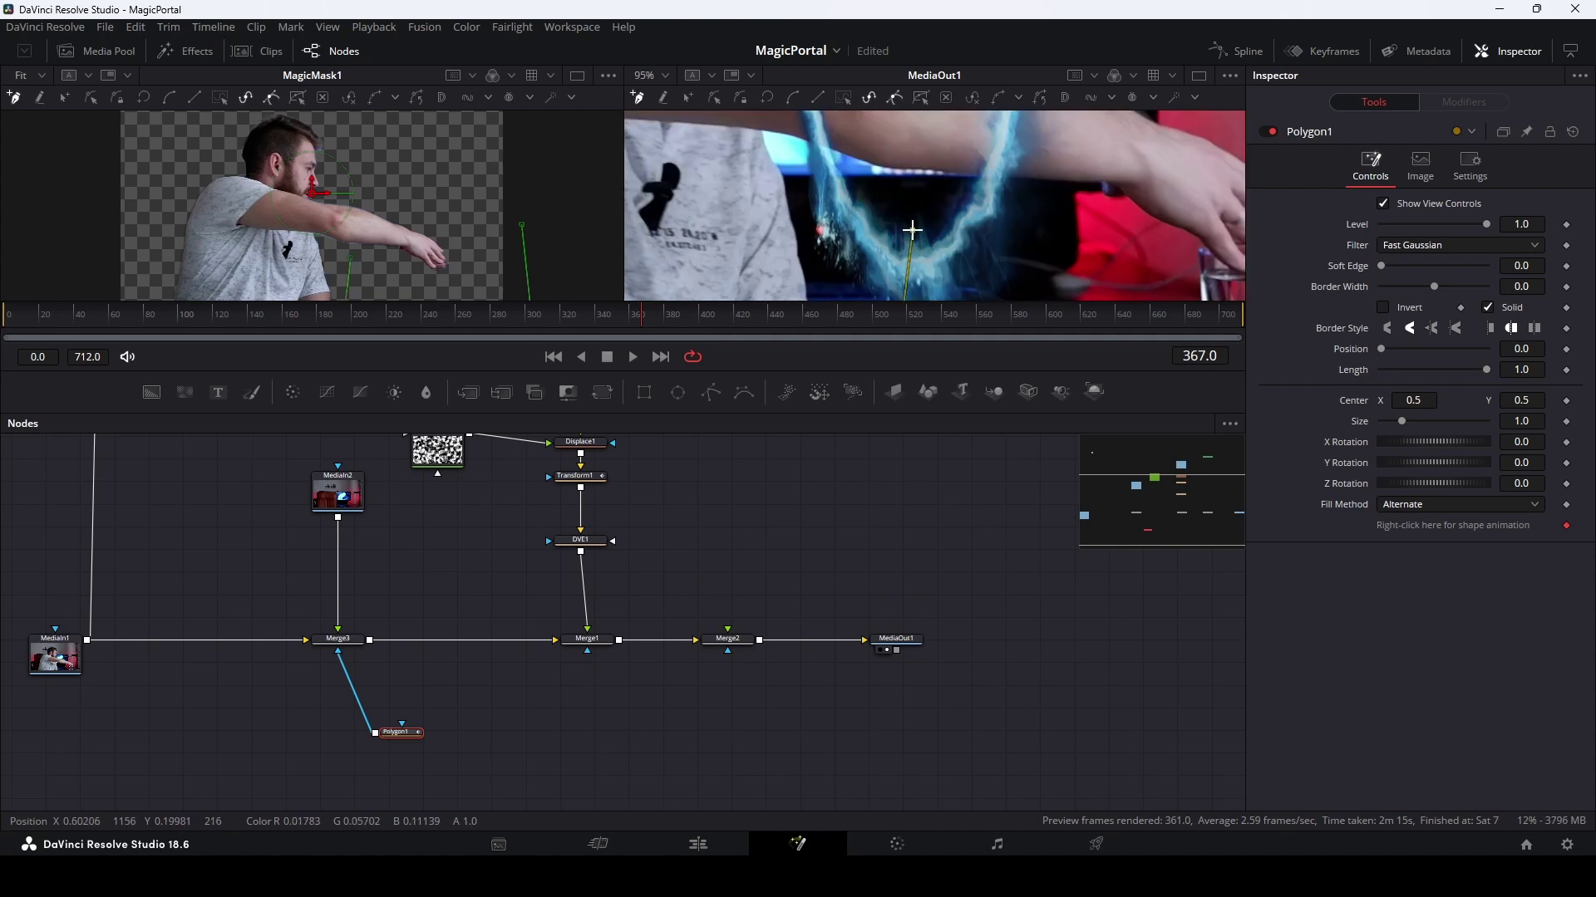
left_click(944, 218)
left_click(955, 200)
scroll(977, 174, "up", 2)
left_click(944, 271)
left_click(950, 232)
left_click(954, 208)
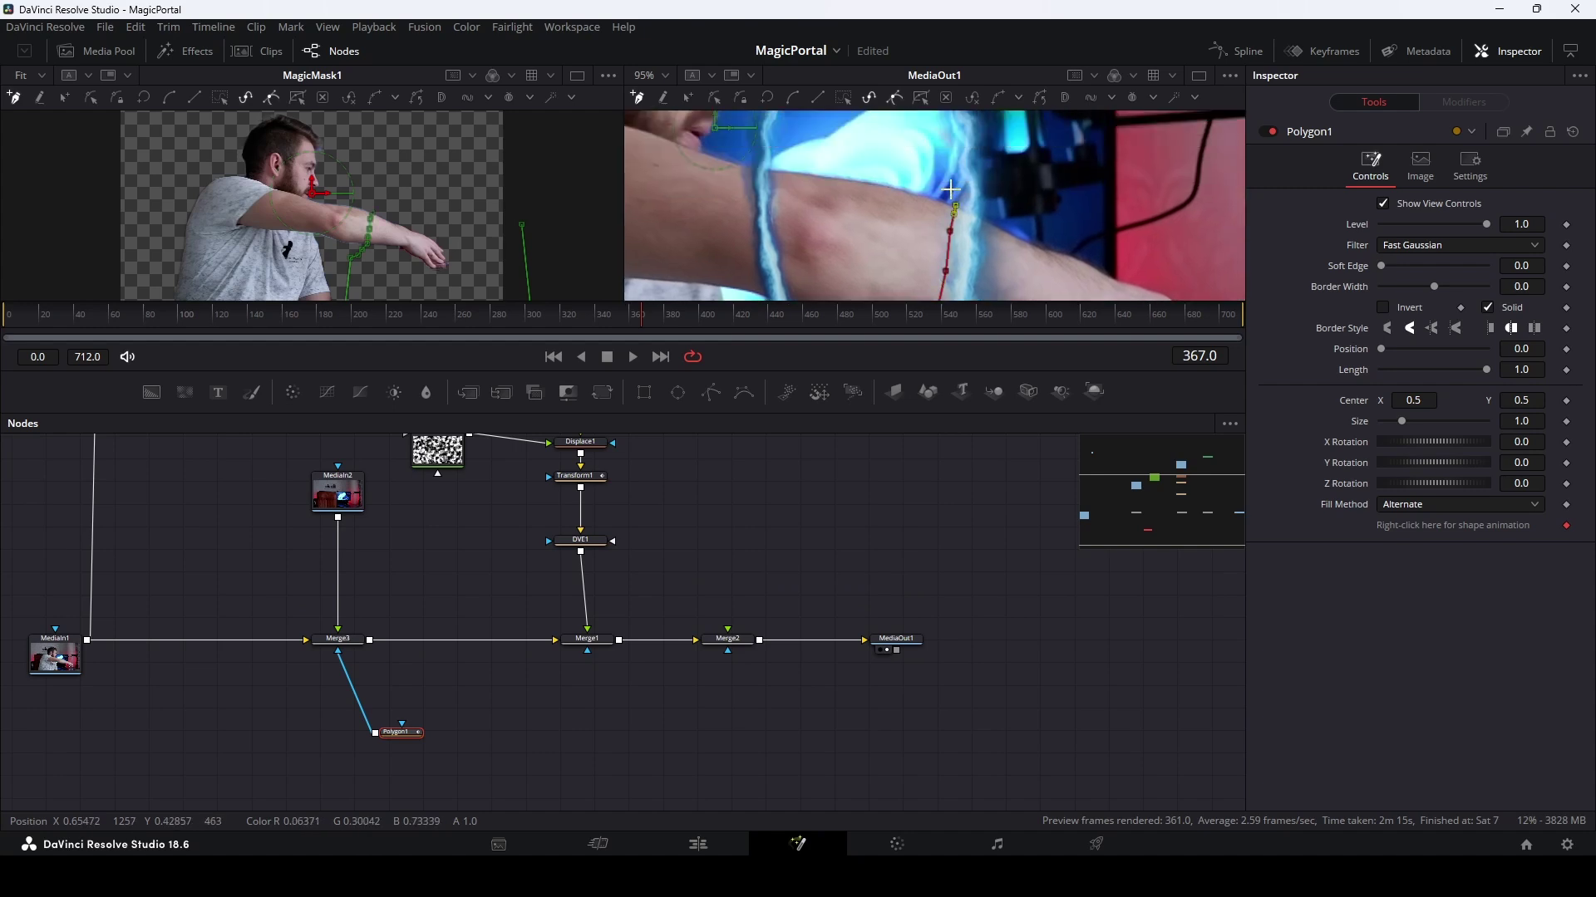
scroll(953, 192, "up", 2)
left_click(945, 205)
left_click(946, 189)
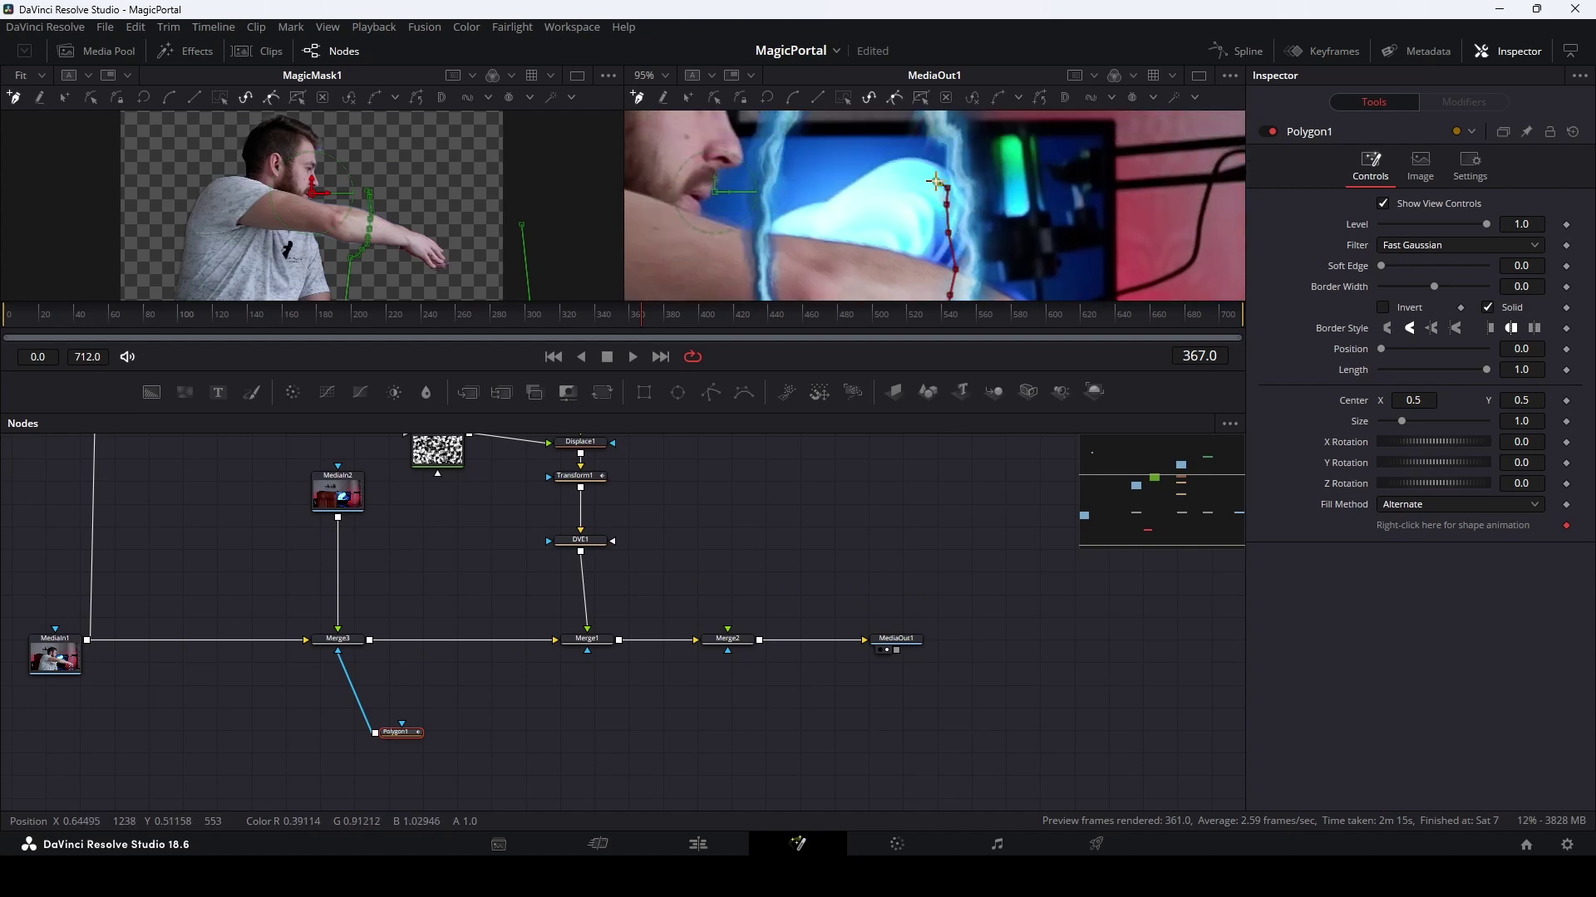
- Zoom the viewer out to check the mask shape around the glass-and-desk area
scroll(881, 191, "up", 2)
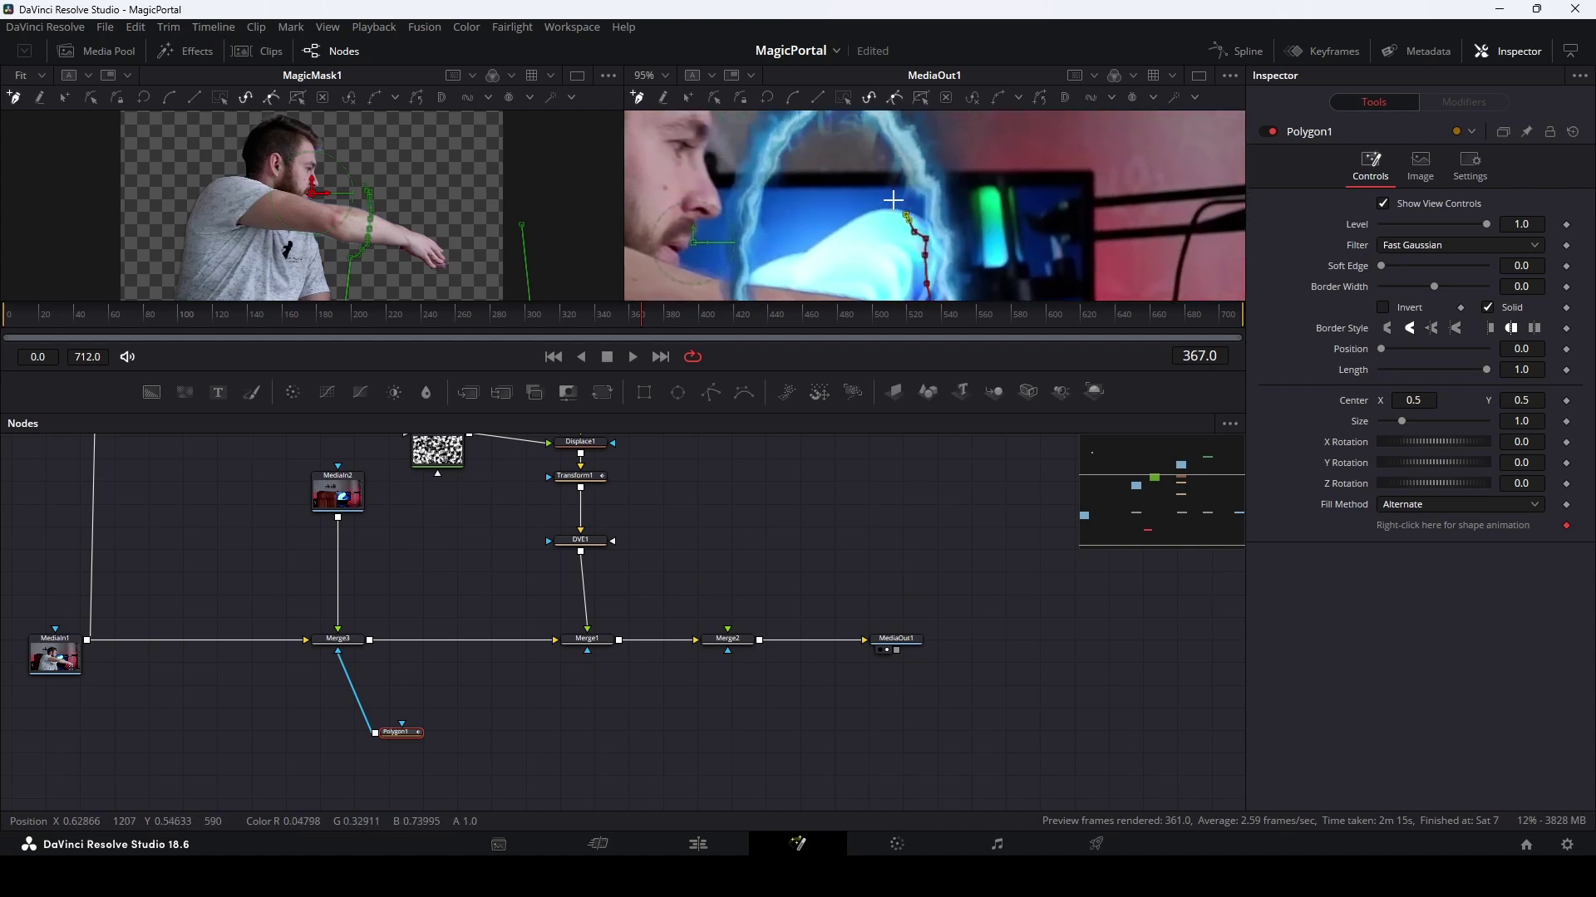
scroll(862, 219, "up", 1)
scroll(862, 220, "down", 1)
scroll(864, 222, "down", 1)
scroll(873, 226, "down", 1)
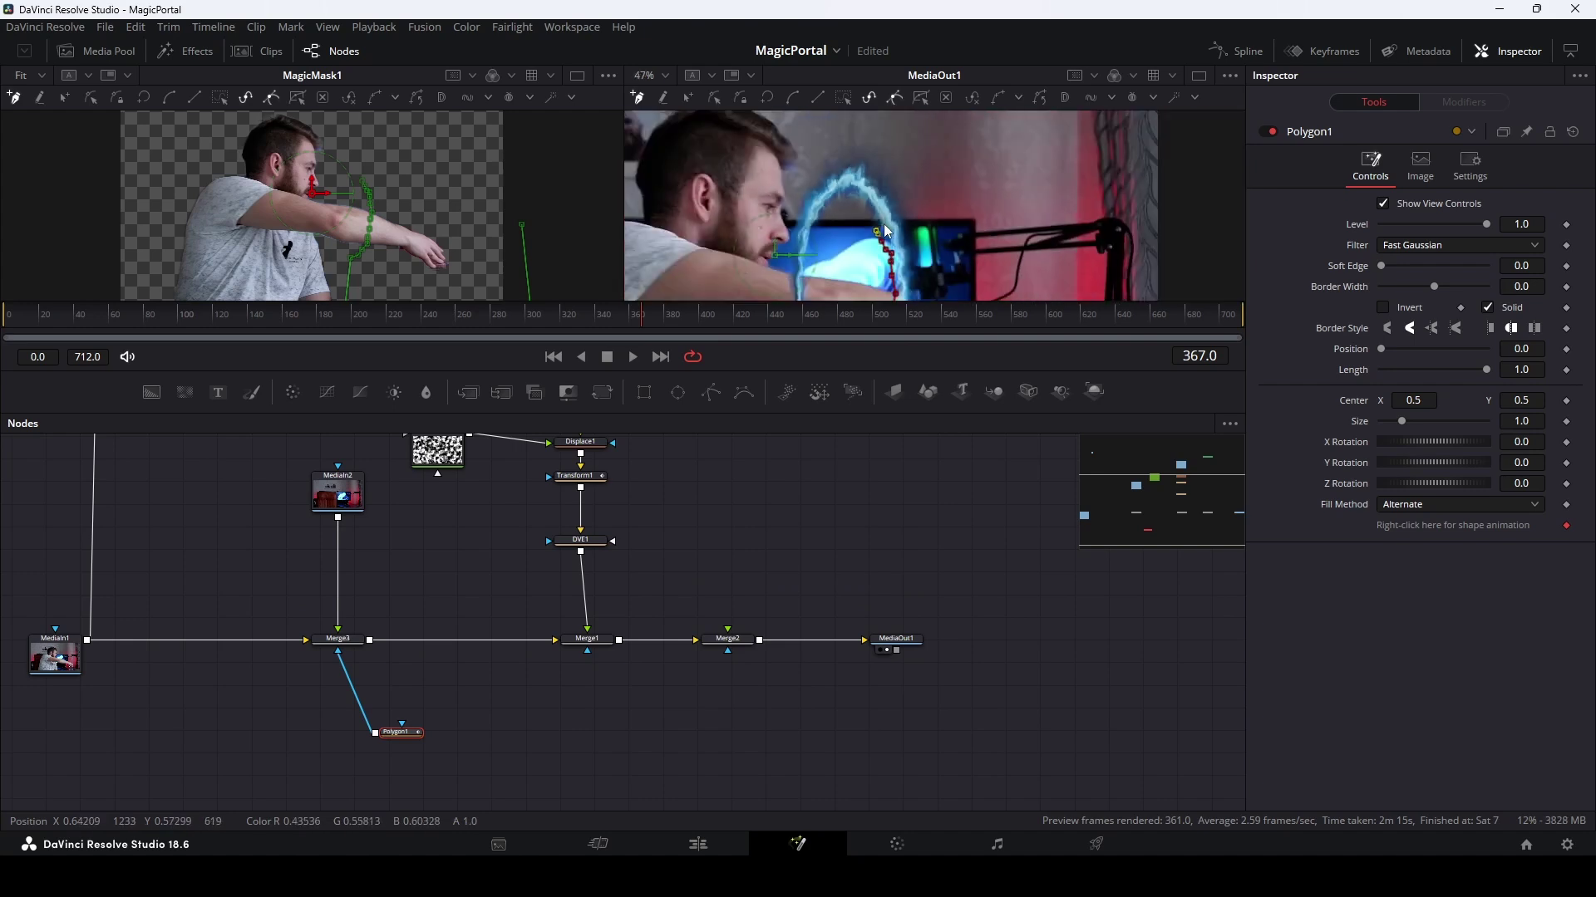
scroll(879, 228, "down", 1)
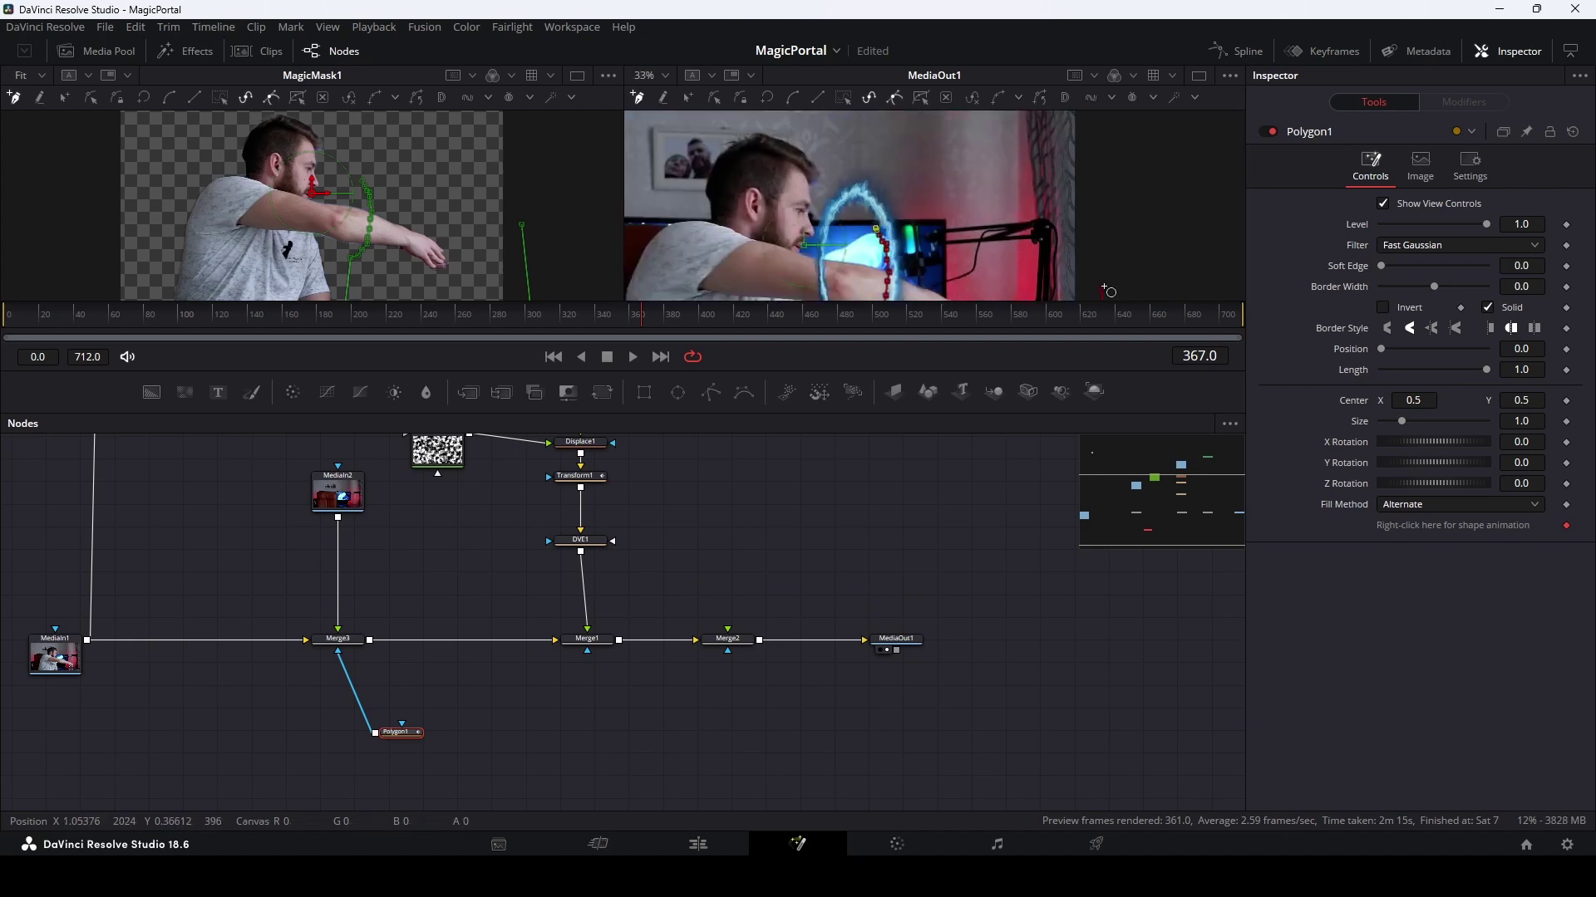
scroll(1140, 163, "down", 2)
scroll(1140, 164, "down", 1)
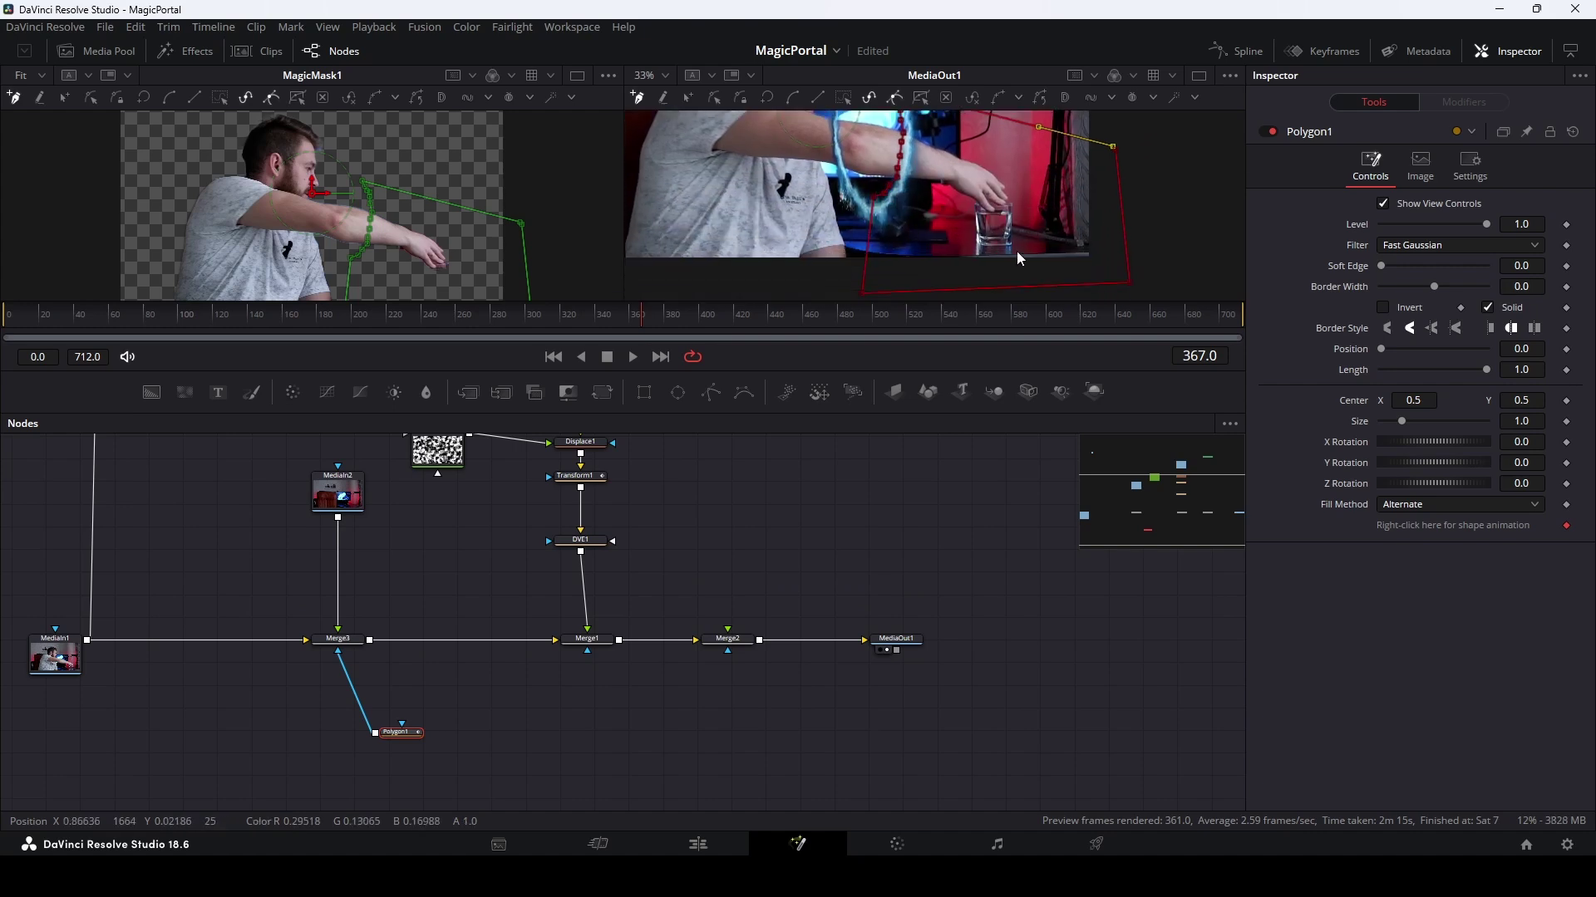
scroll(703, 521, "up", 3)
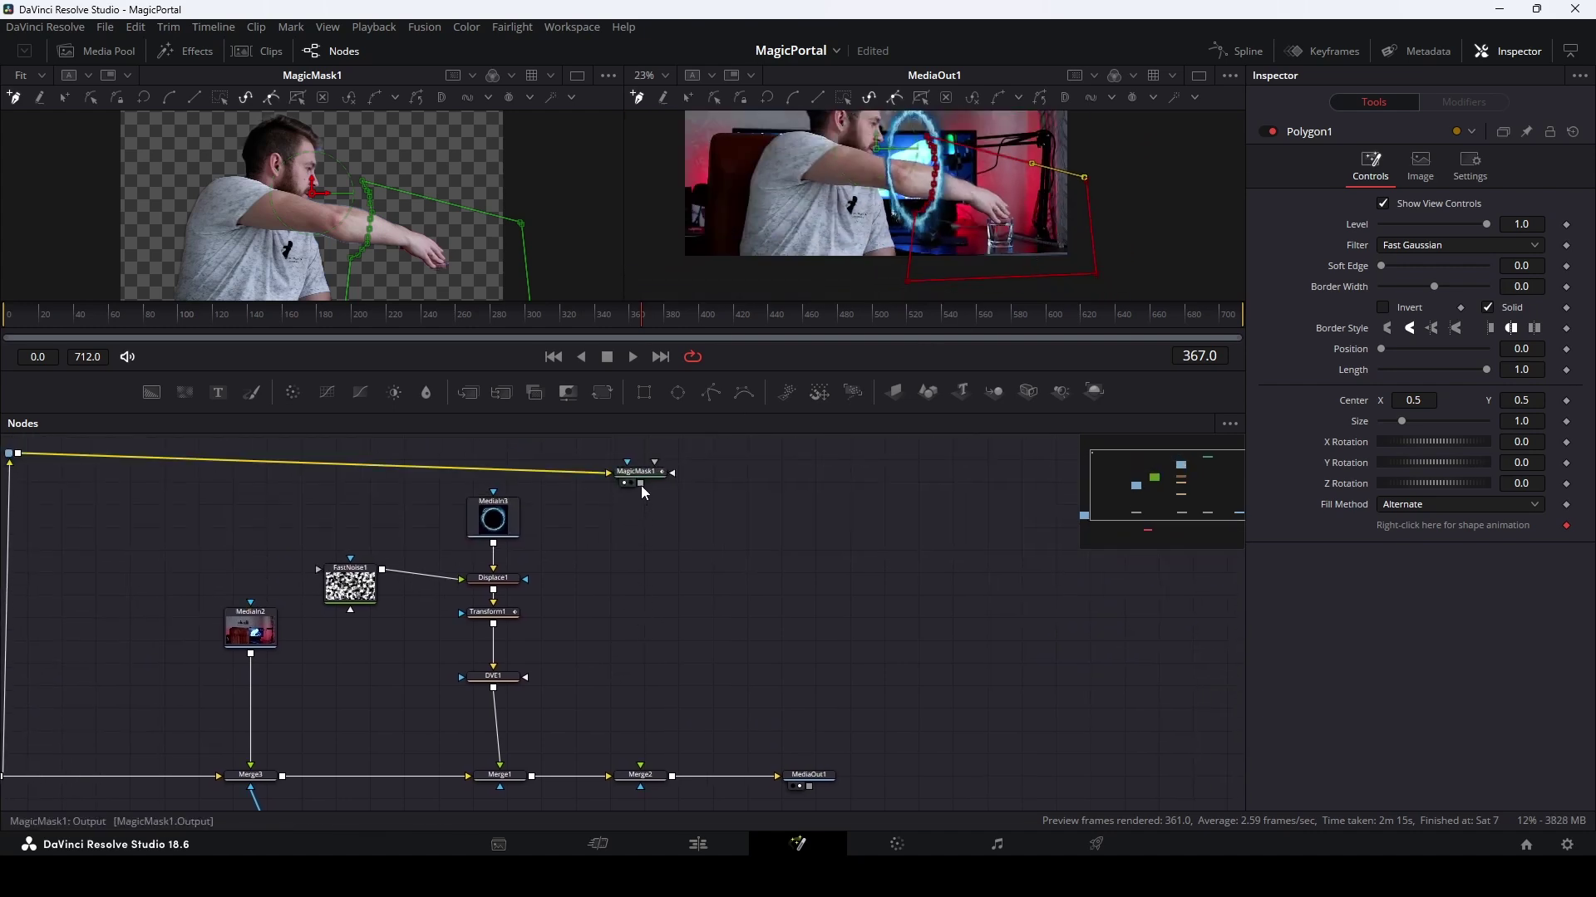
- Connect MagicMask1 to Merge2's foreground and Polygon1 to Merge2's mask input
left_click_drag(641, 485, 640, 764)
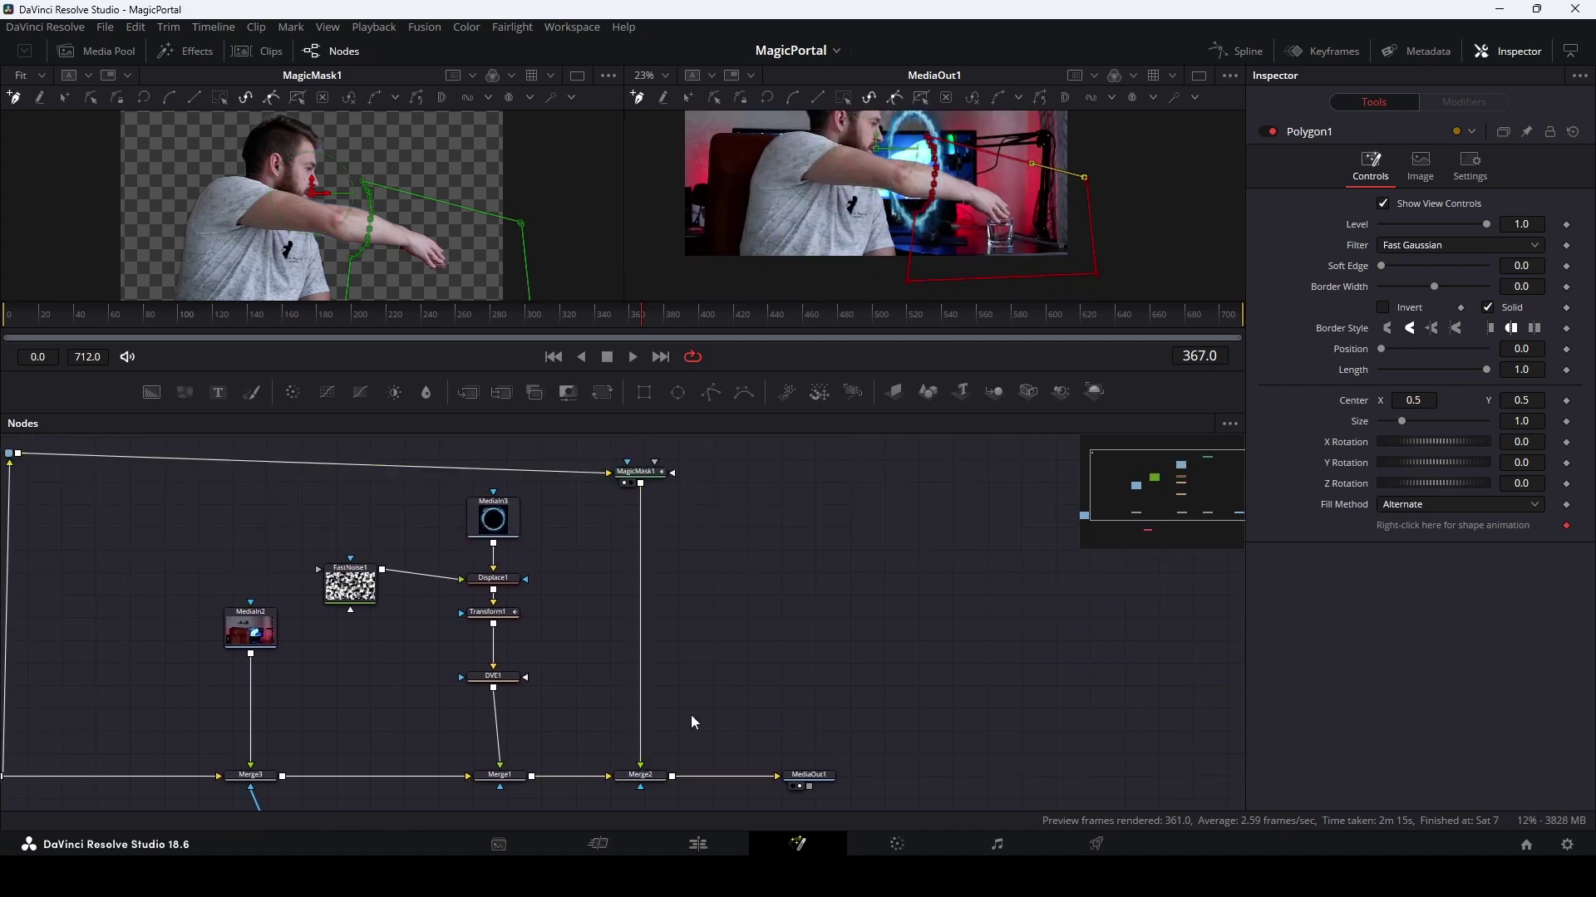
left_click_drag(726, 677, 753, 514)
mouse_move(345, 703)
left_mouse_down()
mouse_move(572, 753)
mouse_move(670, 615)
left_mouse_up()
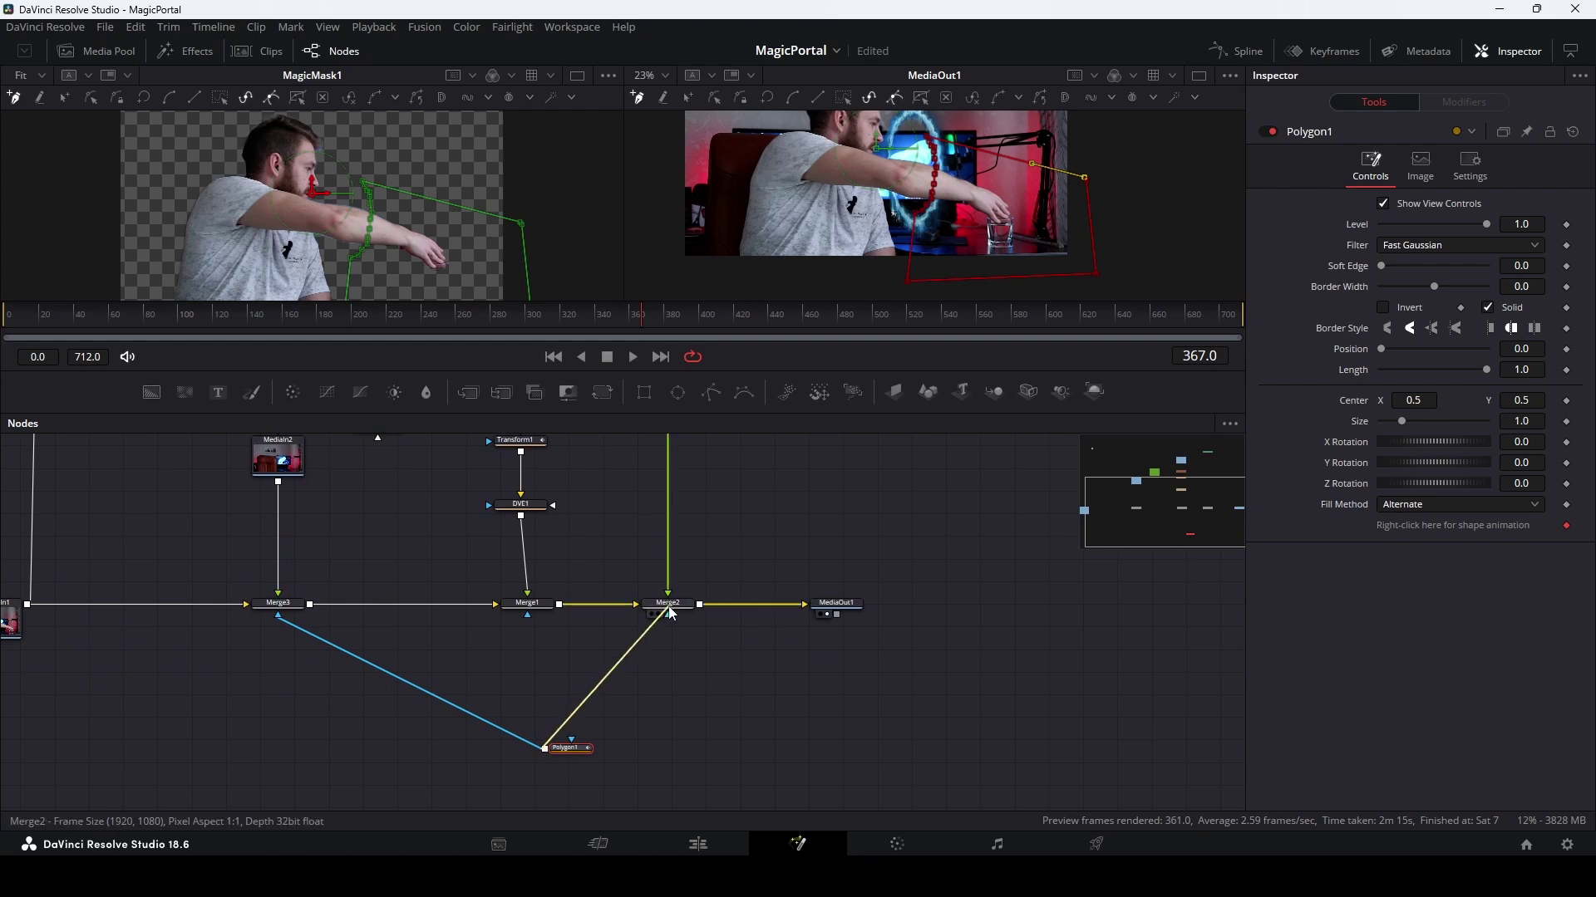
left_click_drag(750, 574, 744, 572)
- Turn on Apply Mask Inverted in Merge2's Settings
left_click(663, 619)
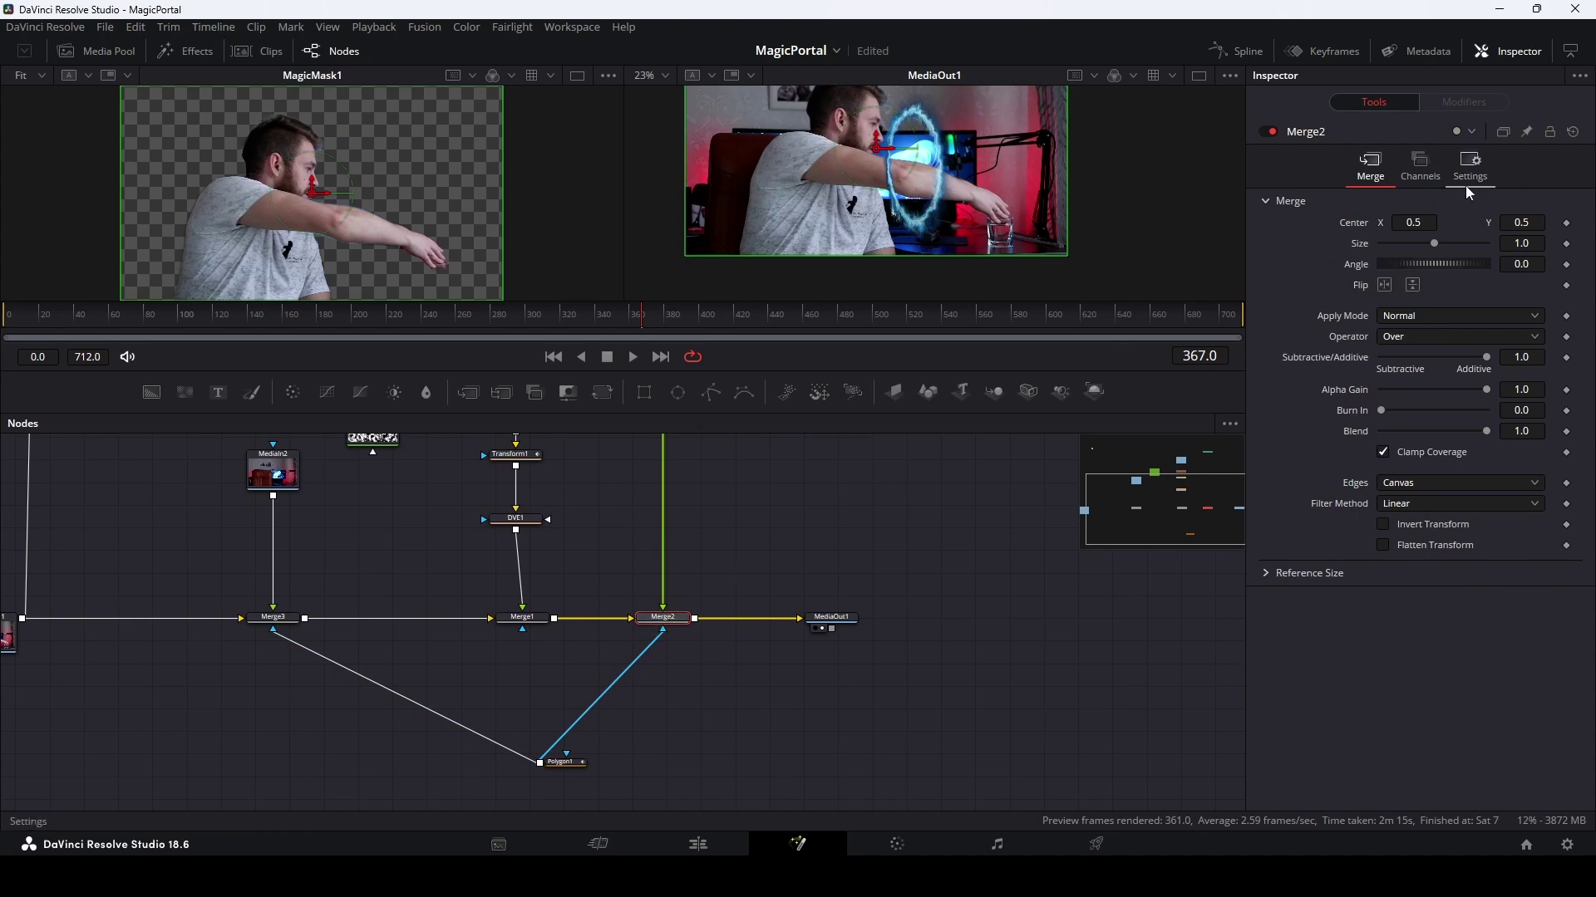
left_click(1477, 161)
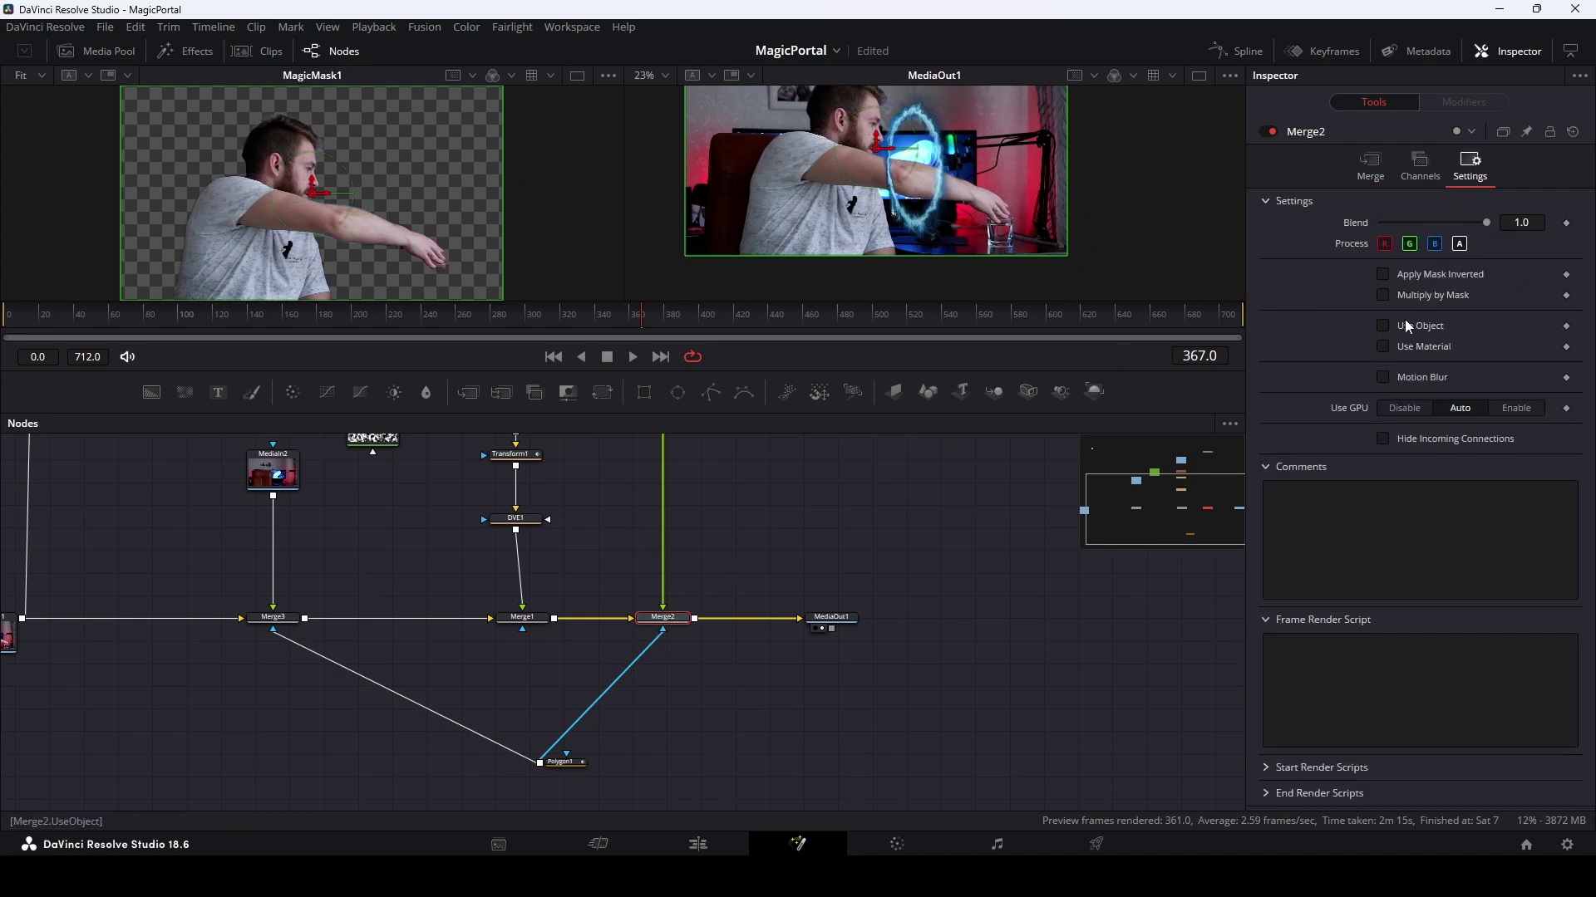
left_click(1382, 273)
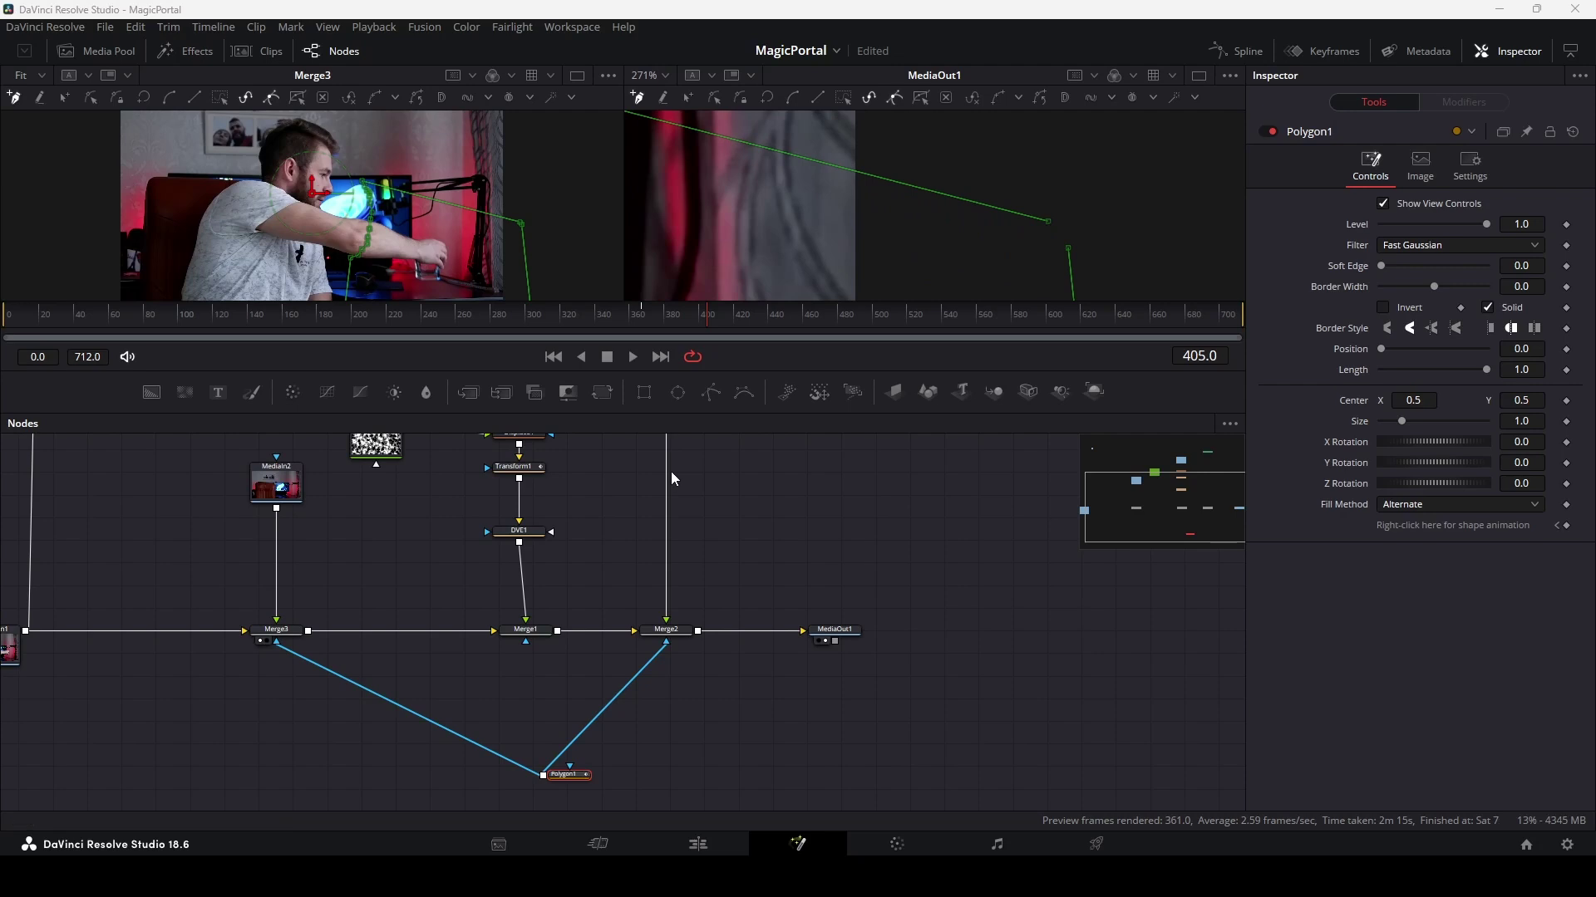
- Select the polygon outline and zoom out to frame the output image
left_click(1069, 246)
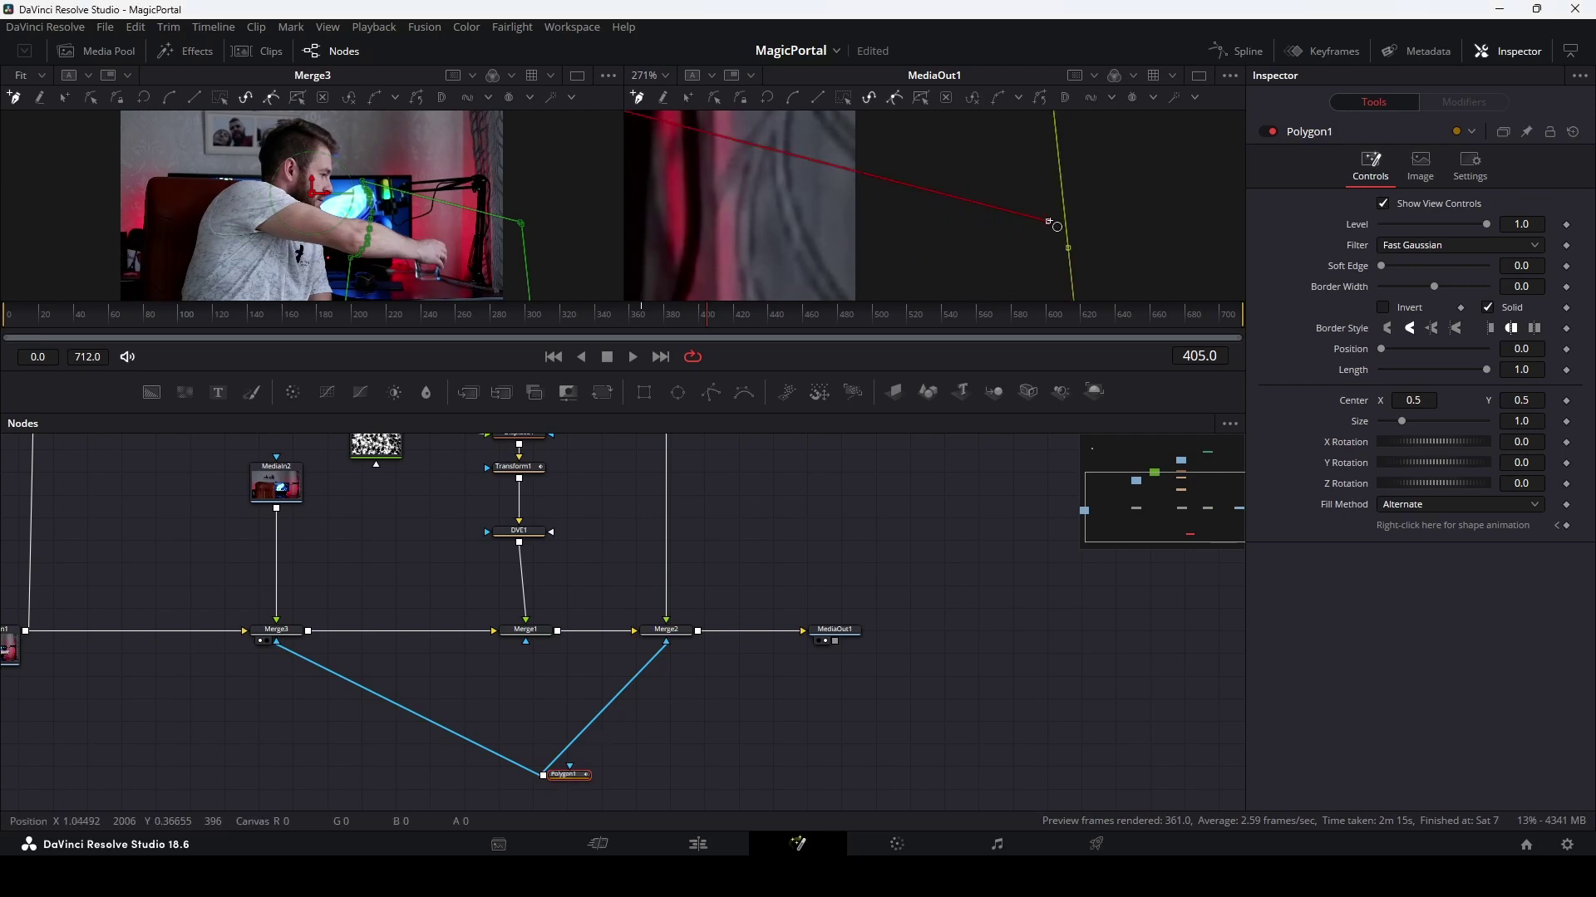
scroll(954, 223, "down", 2)
scroll(943, 216, "down", 2)
scroll(939, 213, "down", 2)
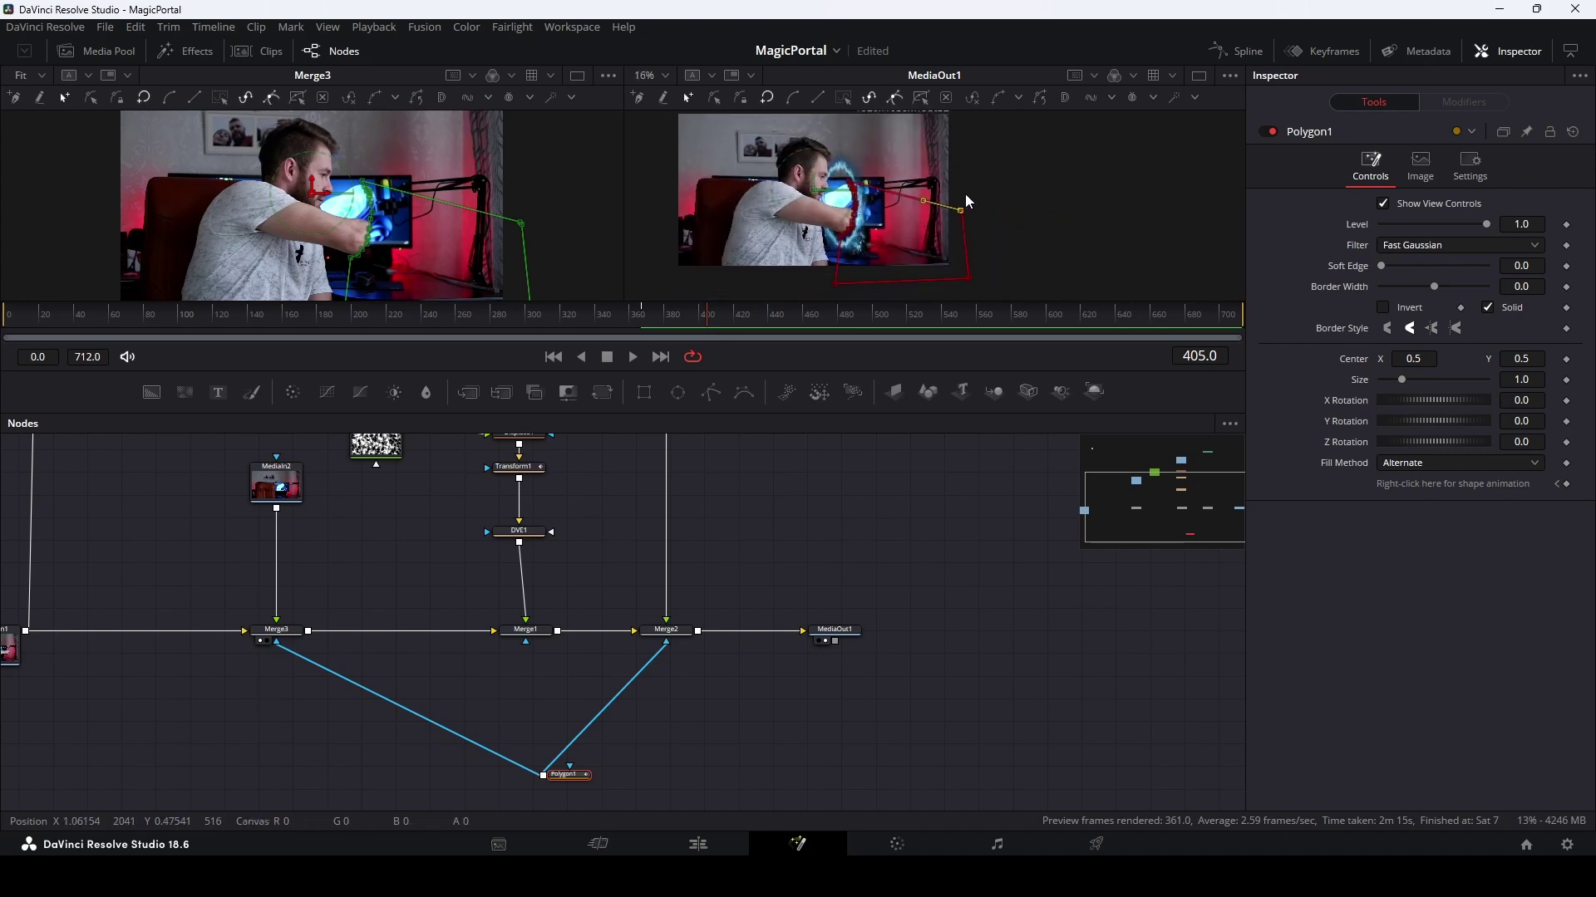
left_click_drag(964, 202, 1012, 215)
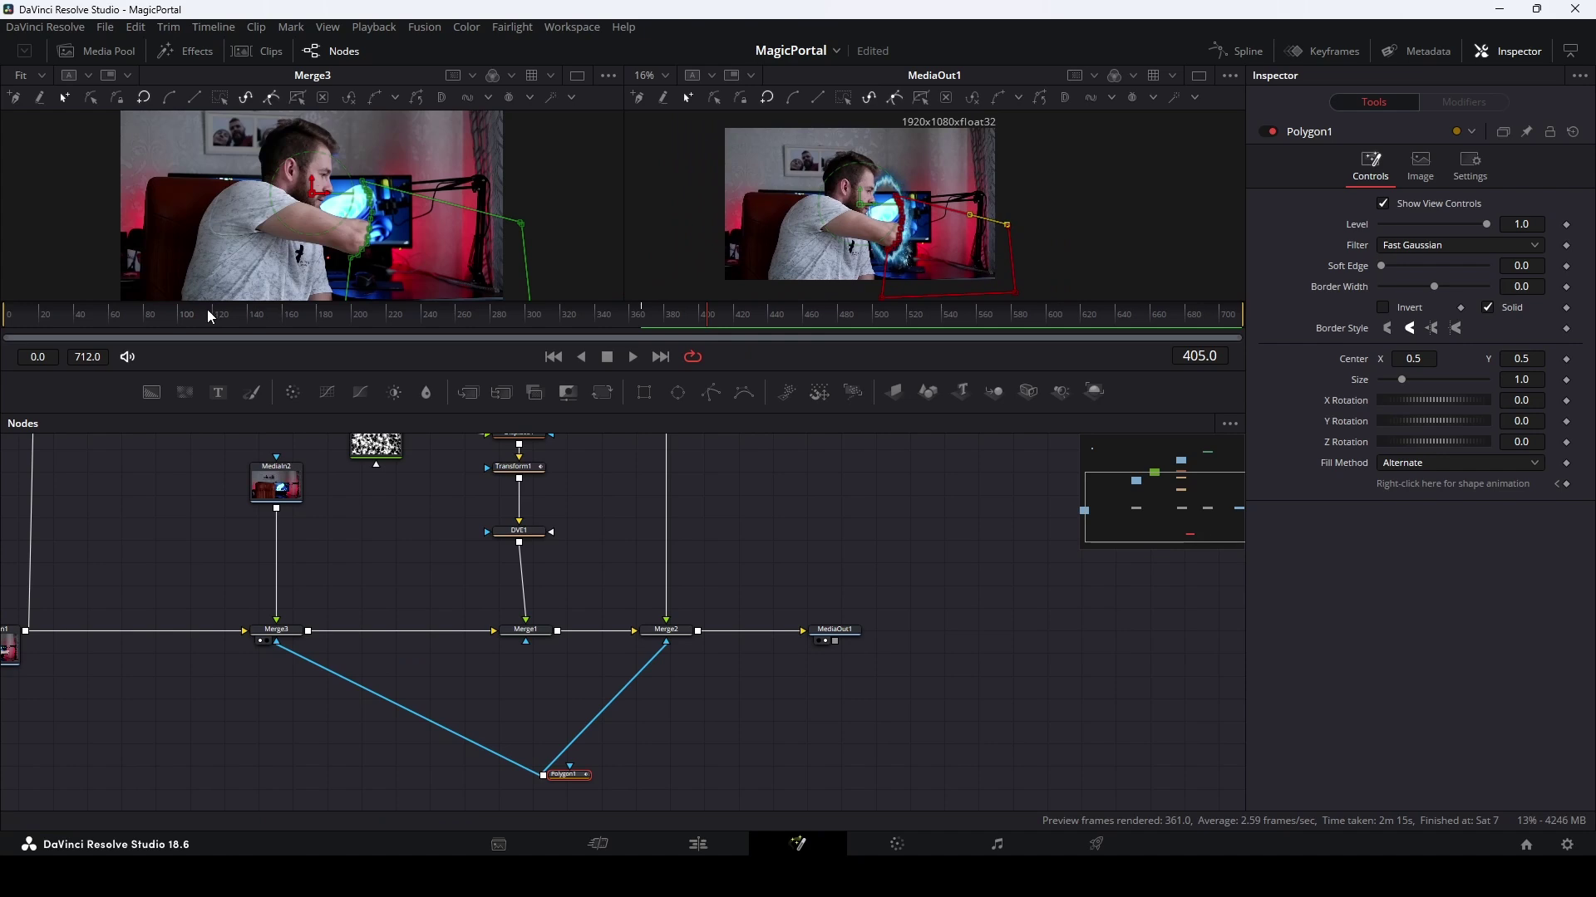
- Scrub from frame 125 toward frame 400 to check the arm crossing the portal
left_click_drag(200, 315, 225, 321)
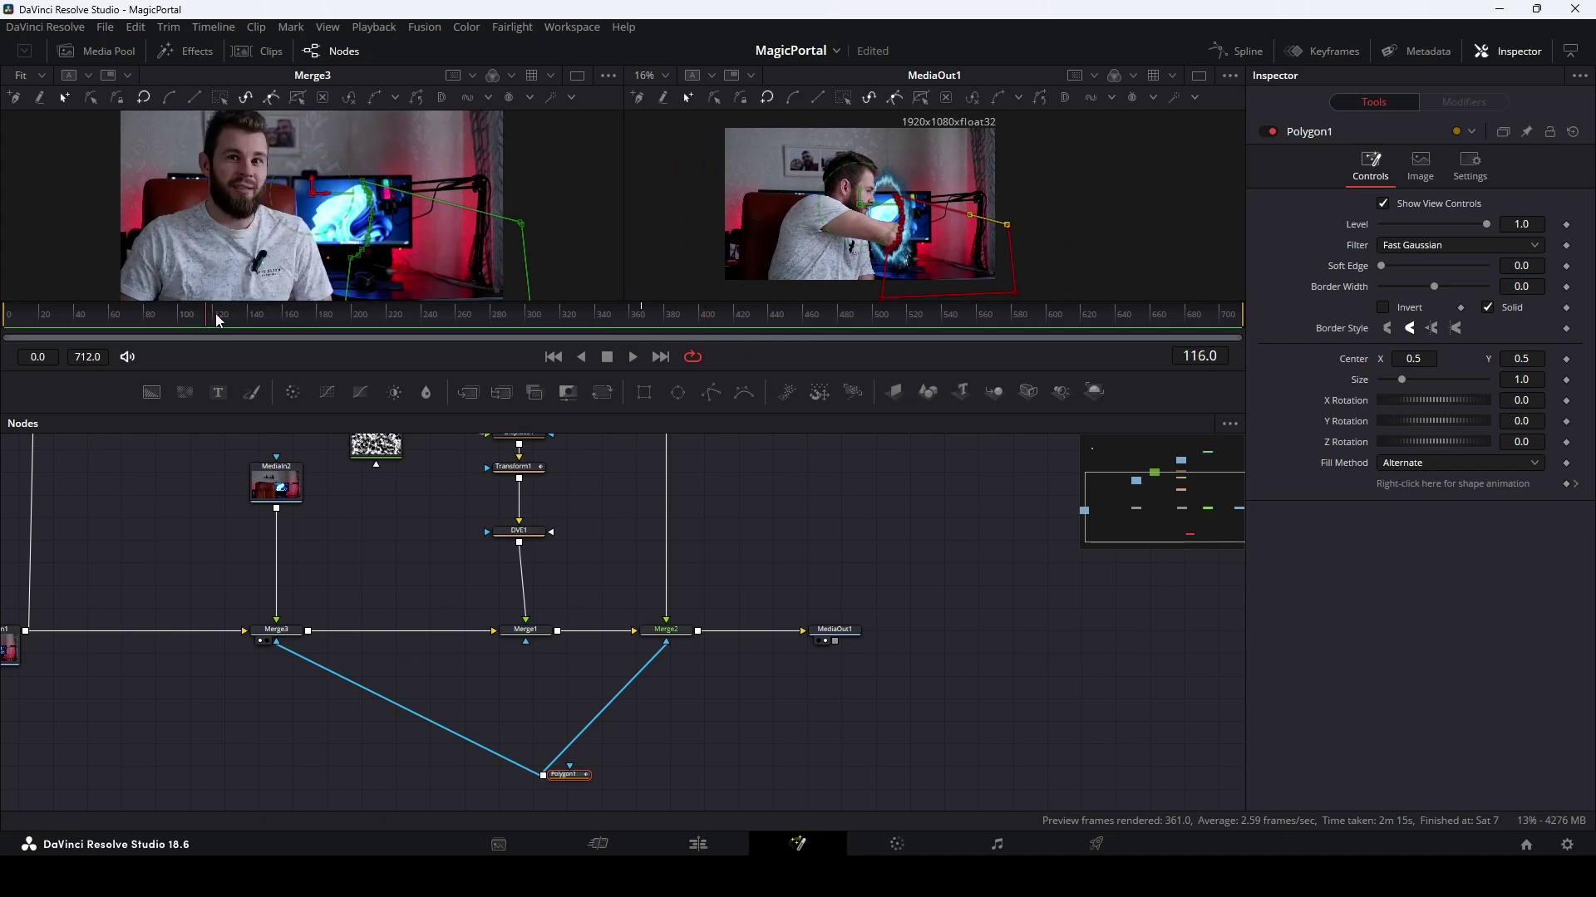
left_click(818, 568)
left_click_drag(181, 318, 706, 316)
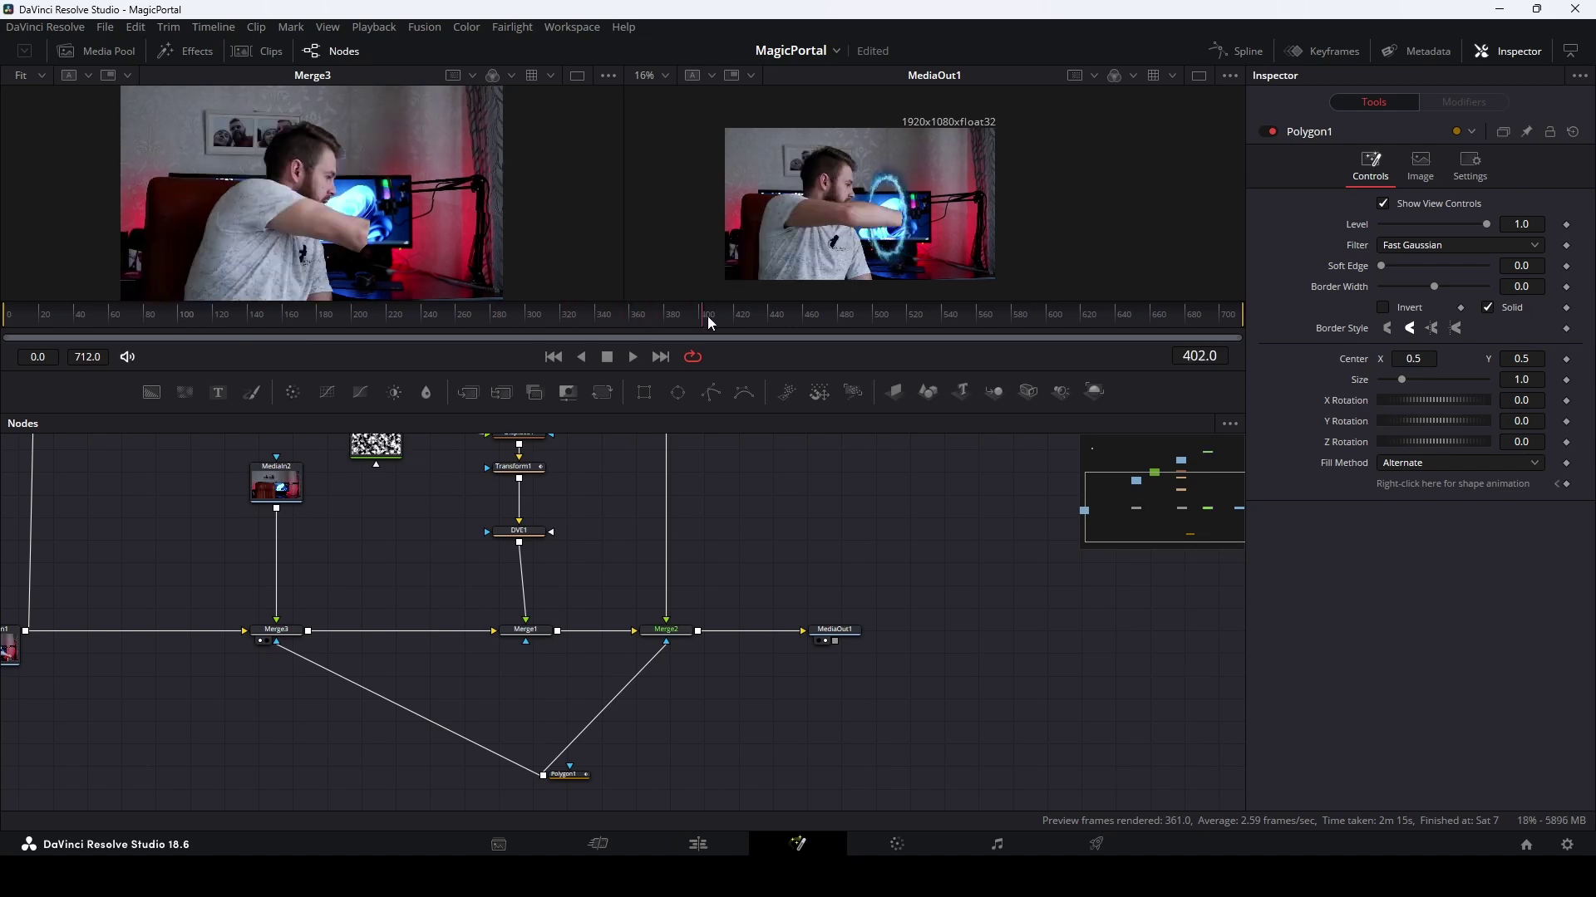
left_click_drag(706, 316, 681, 322)
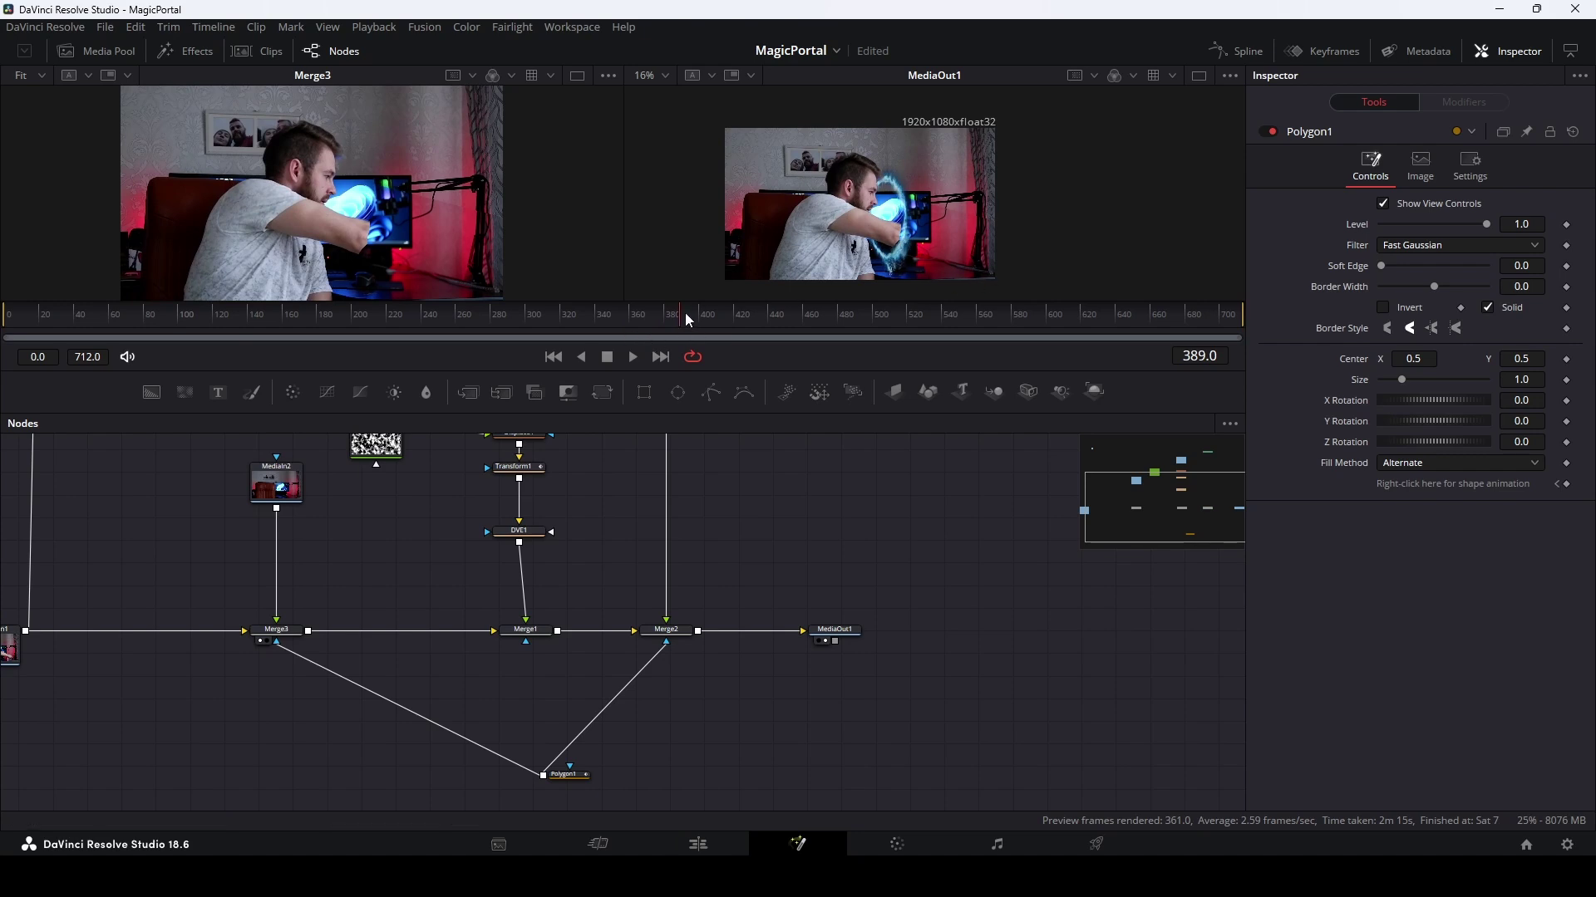
left_click(572, 779)
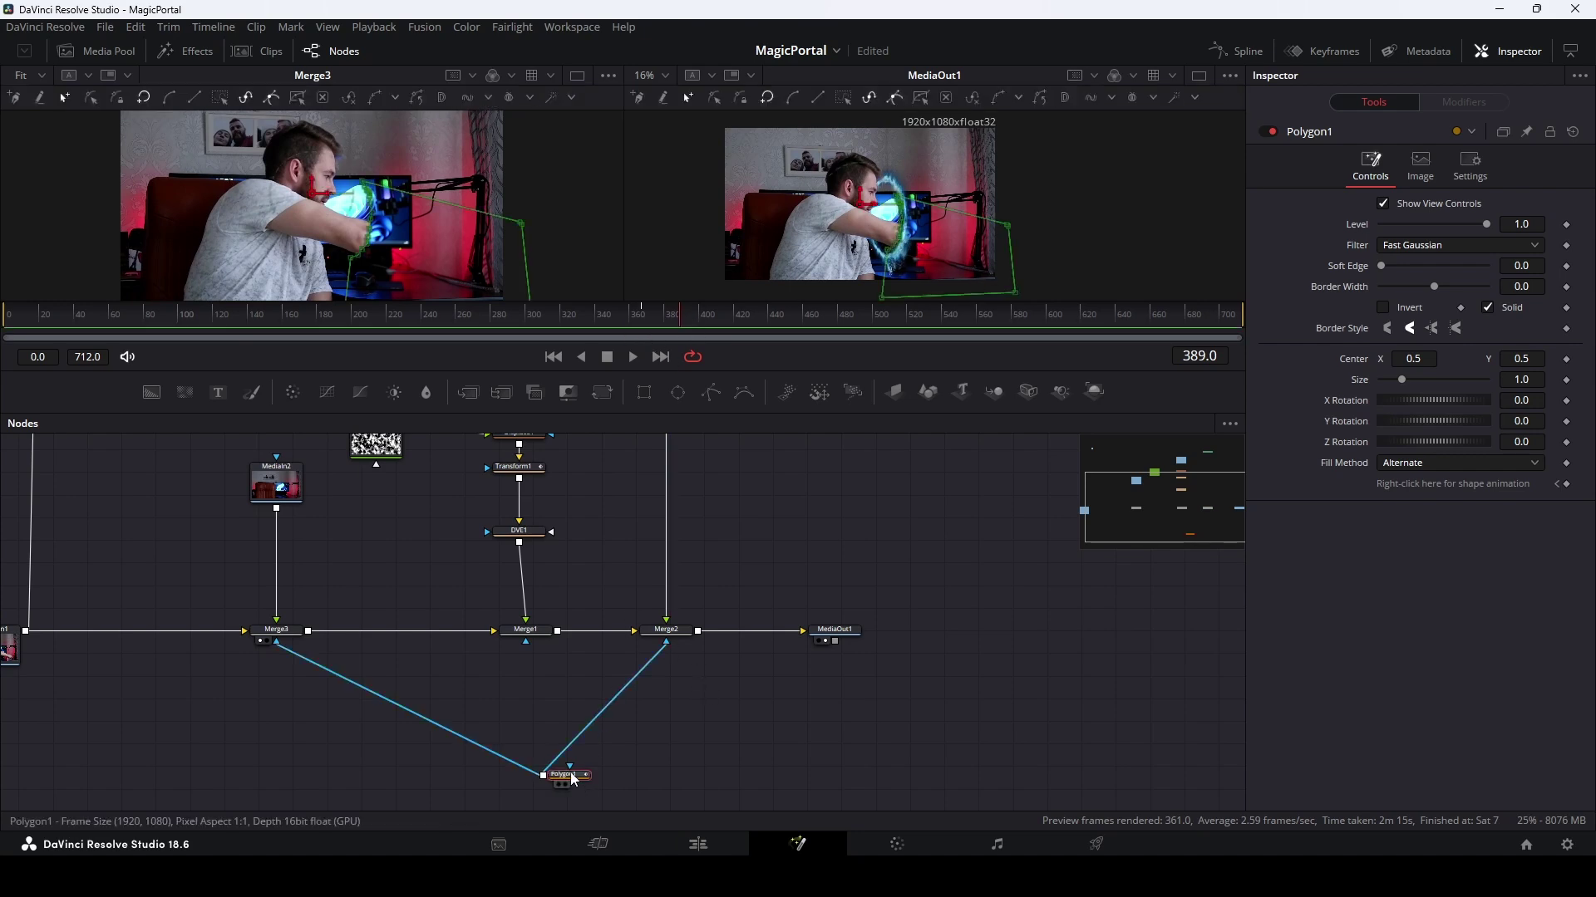
- Set Polygon1's Soft Edge to 0.0362, then deselect it and zoom in to inspect the feathering
left_click_drag(1383, 266, 1401, 268)
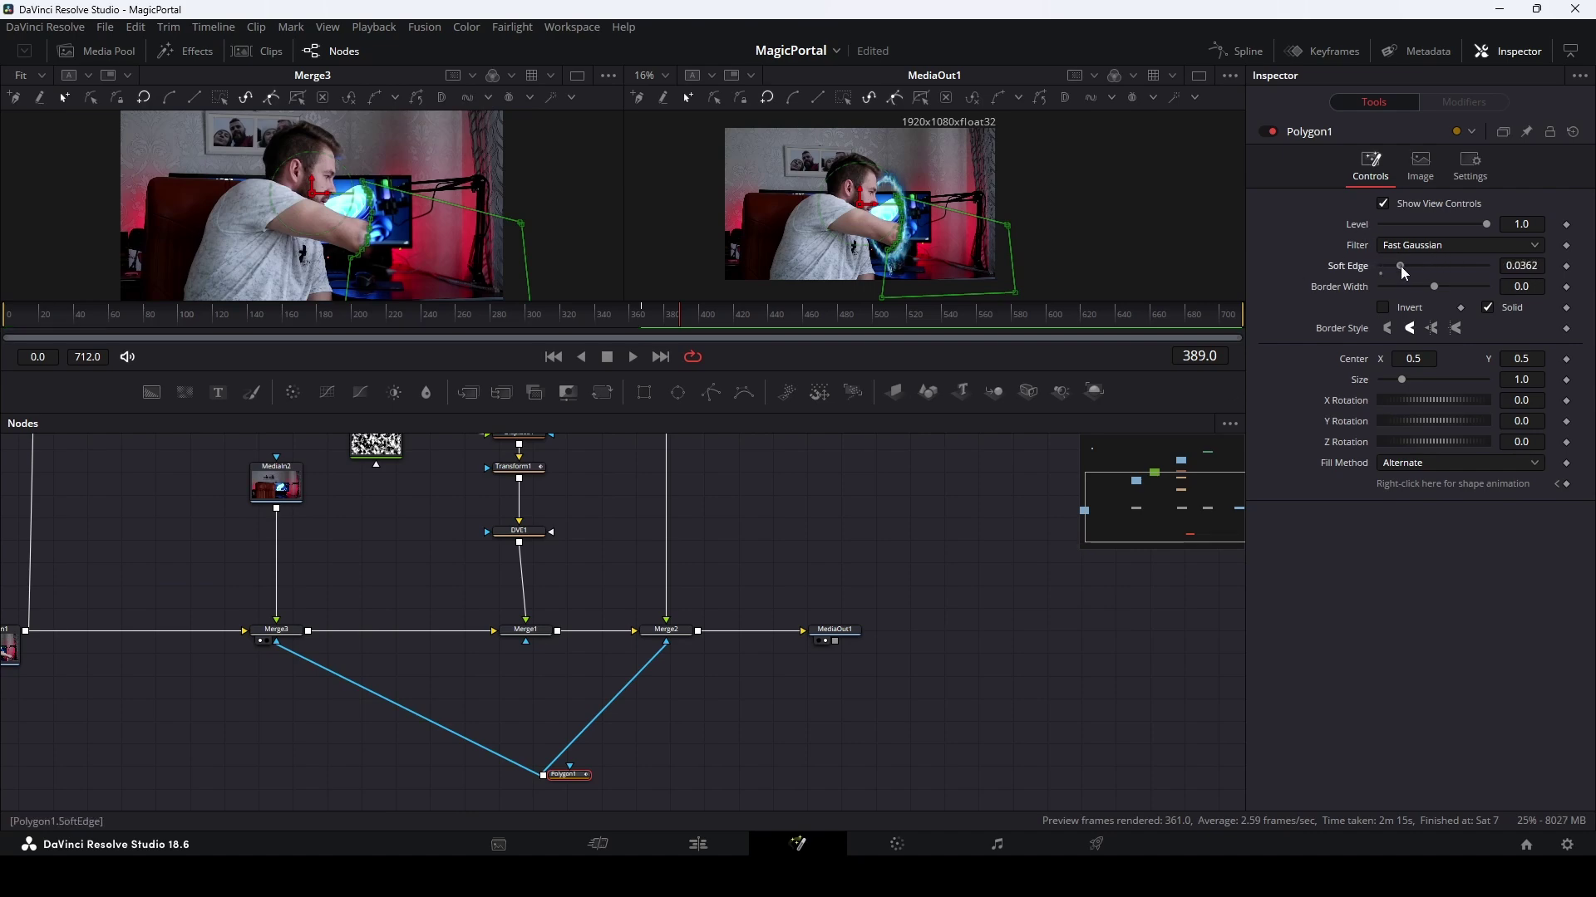
left_click(899, 517)
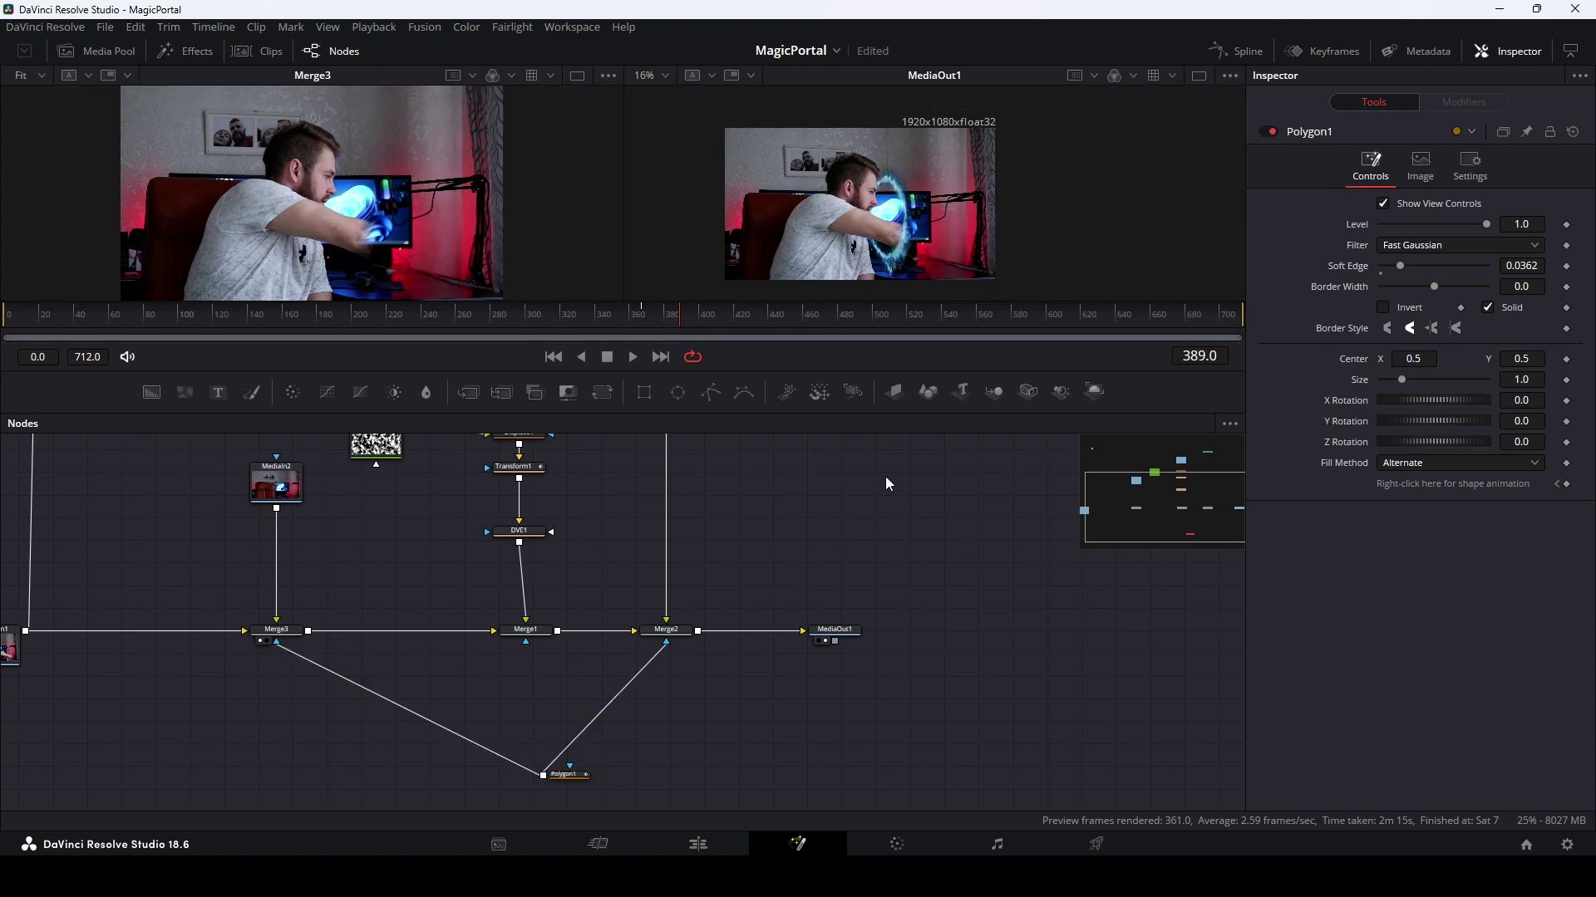
scroll(895, 241, "up", 10)
scroll(894, 237, "down", 3)
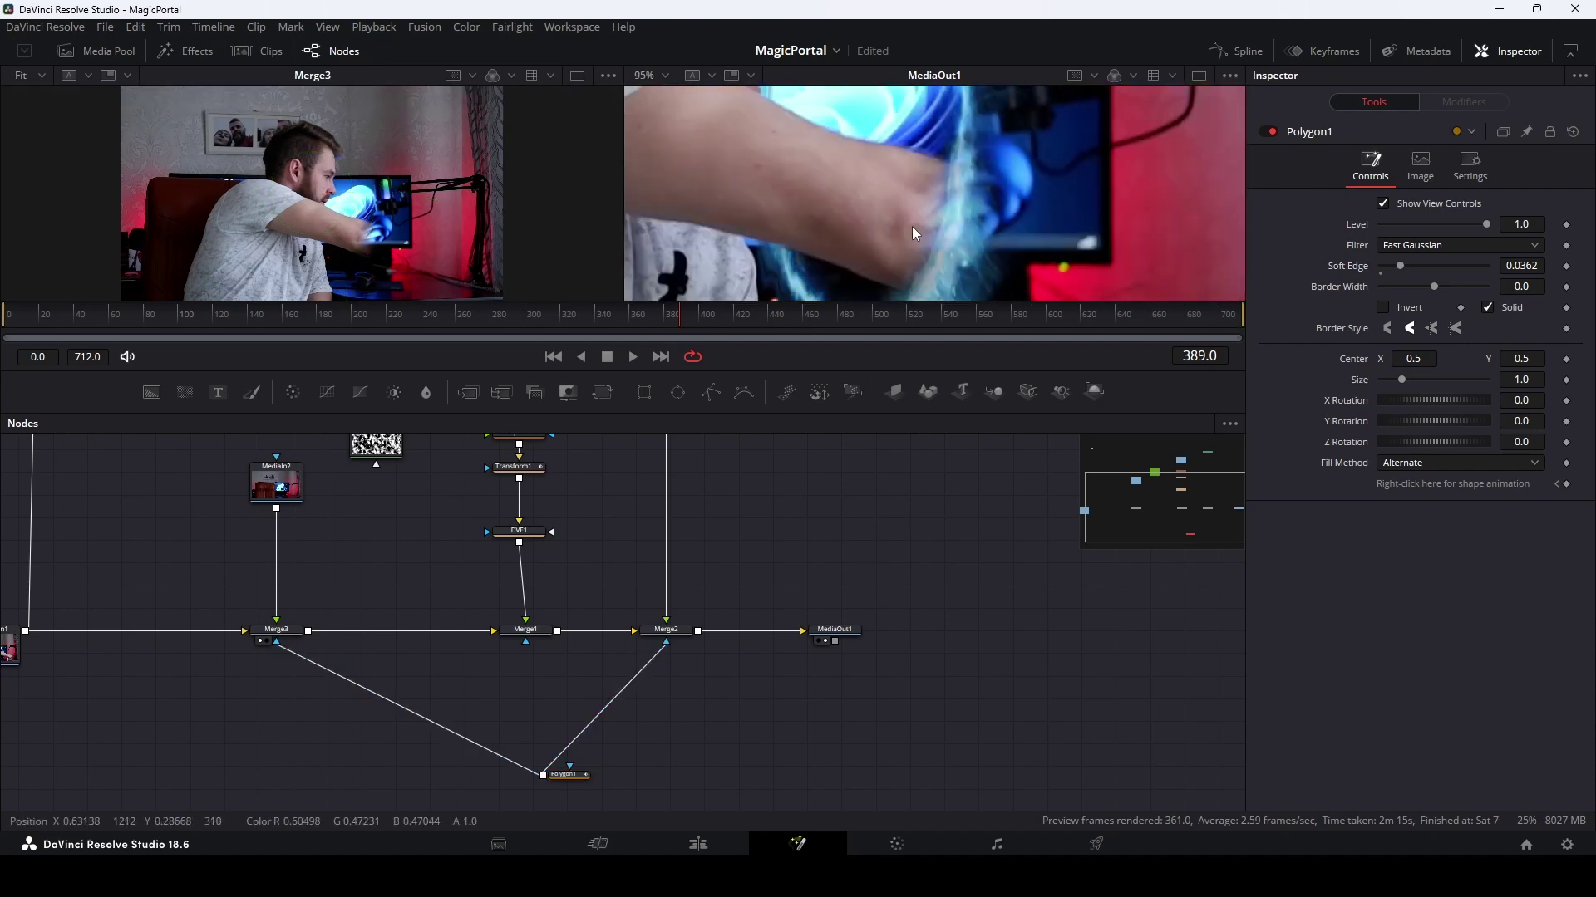
scroll(911, 278, "down", 2)
scroll(909, 247, "down", 2)
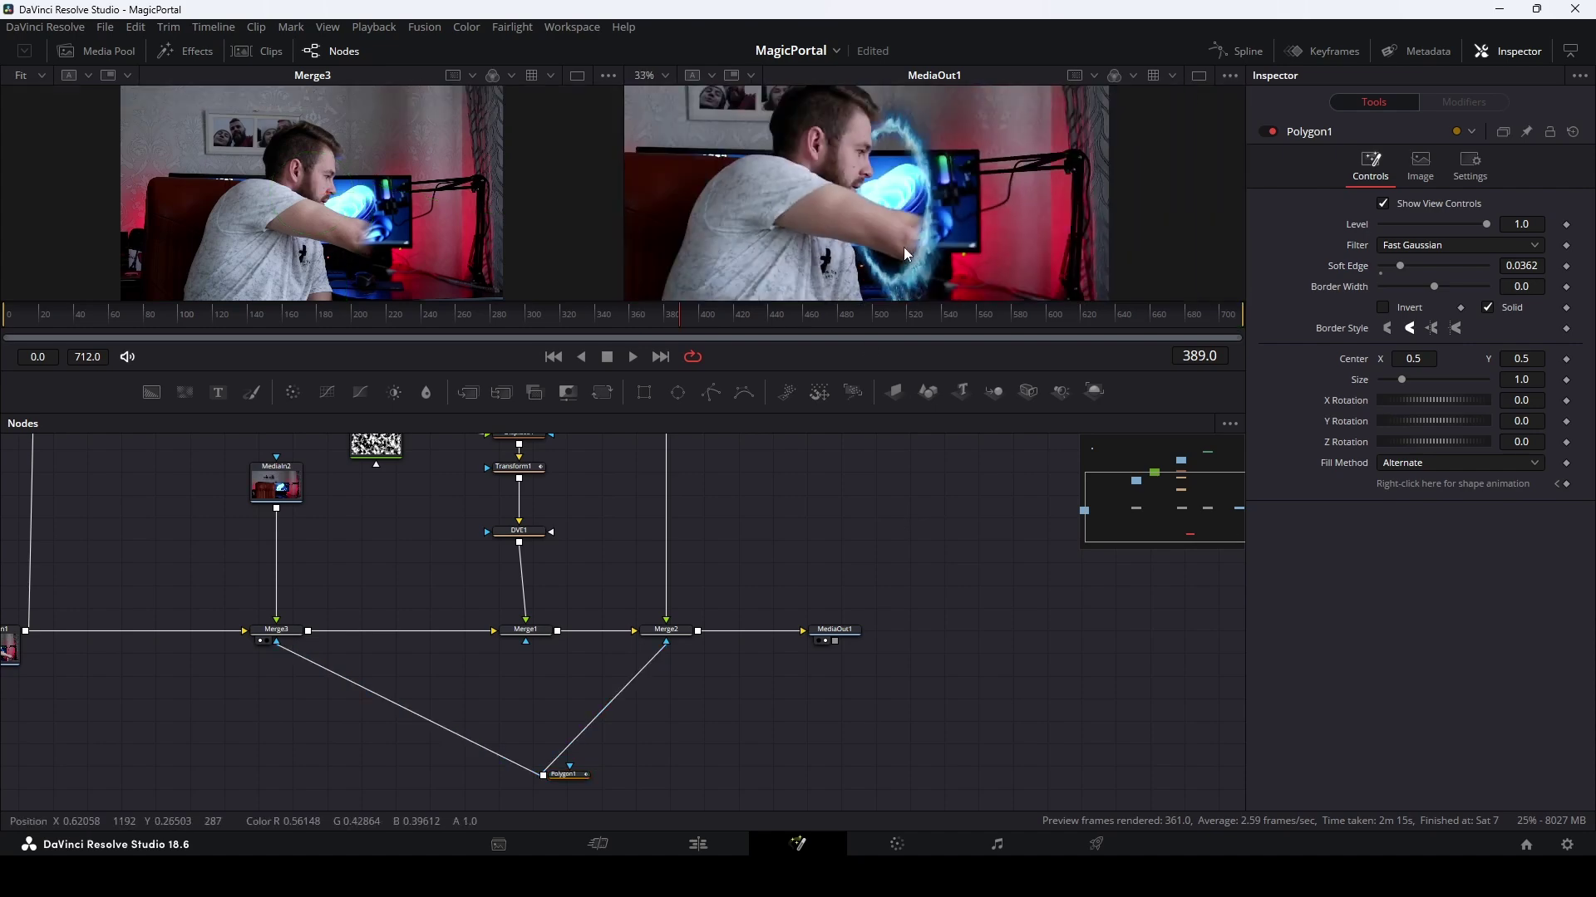
scroll(904, 246, "down", 1)
left_click(532, 470)
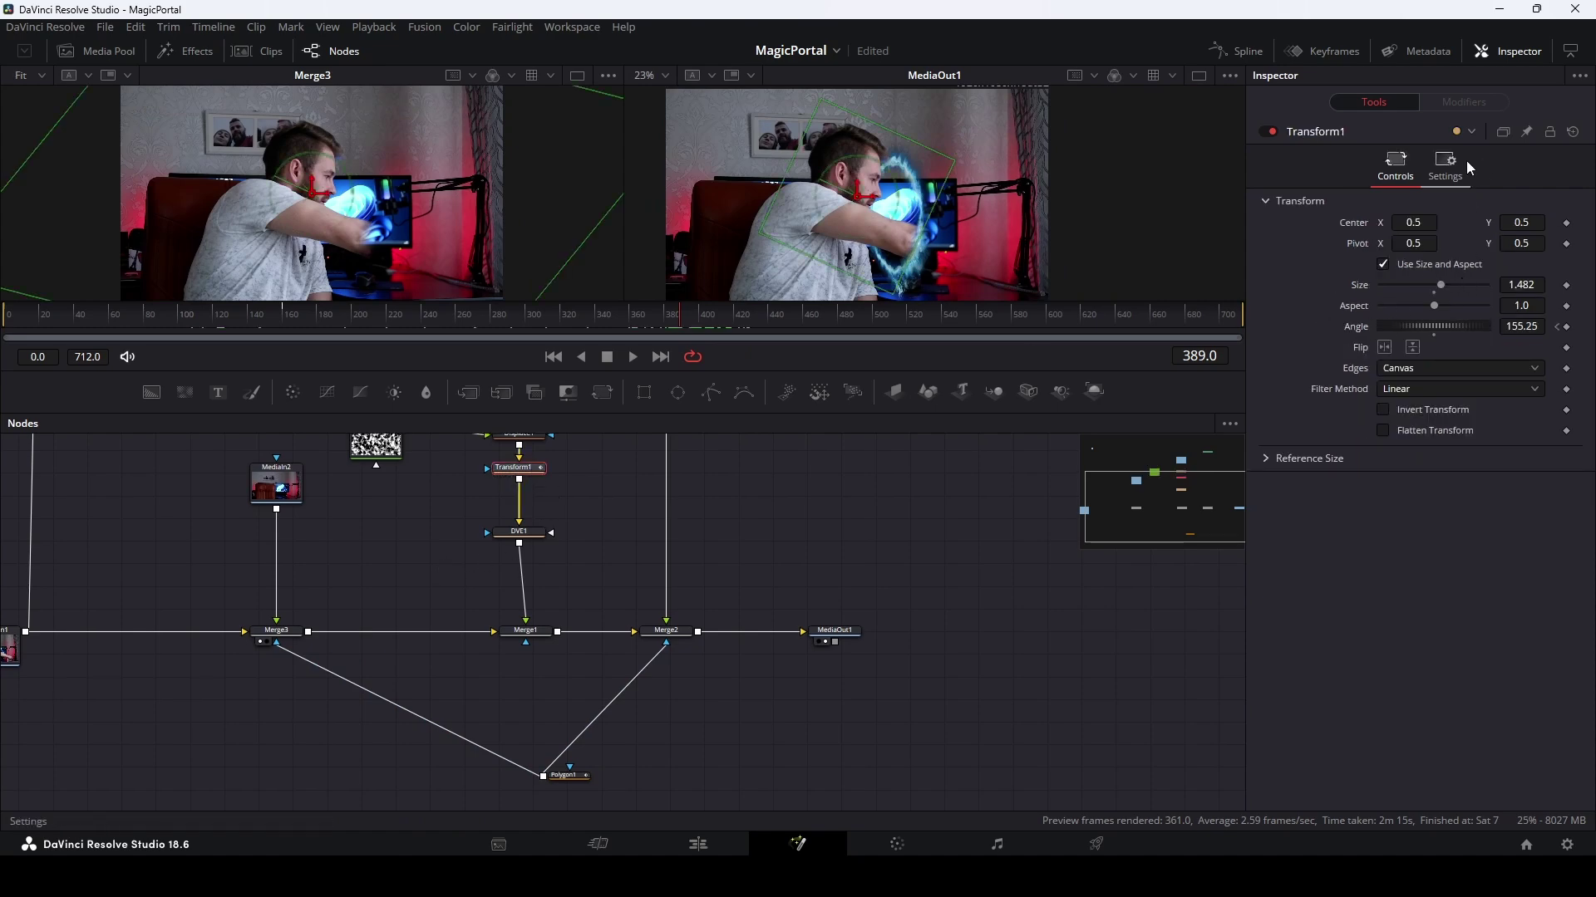
- Enable Transform1's Motion Blur (quality 4, shutter angle 180) and play back the composite in enlarged viewers
left_click(1446, 162)
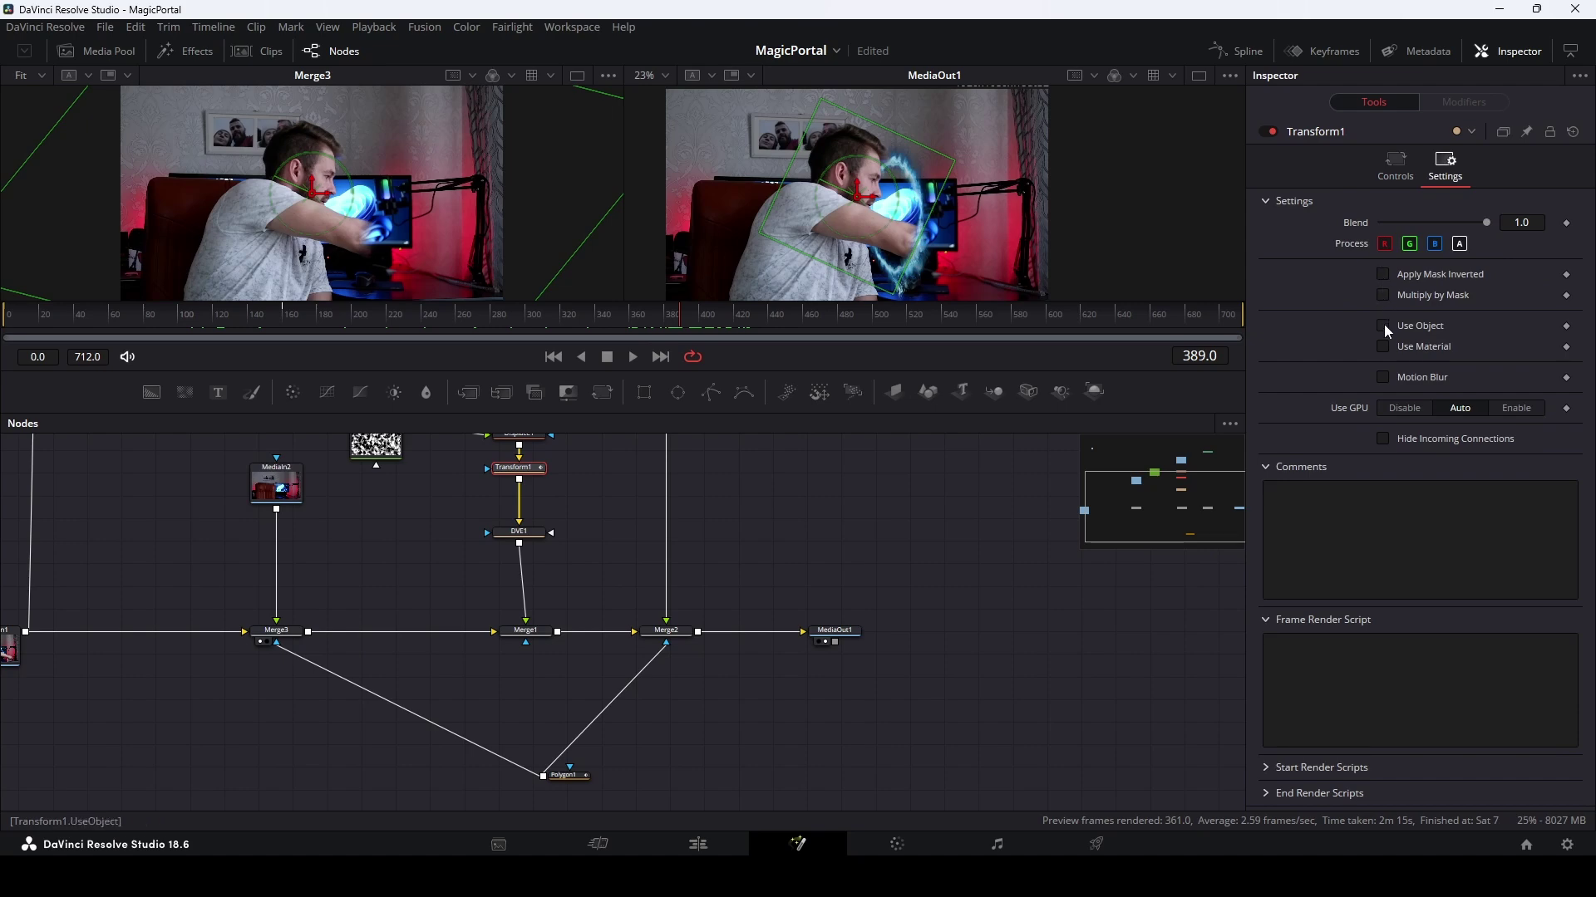
left_click(1381, 377)
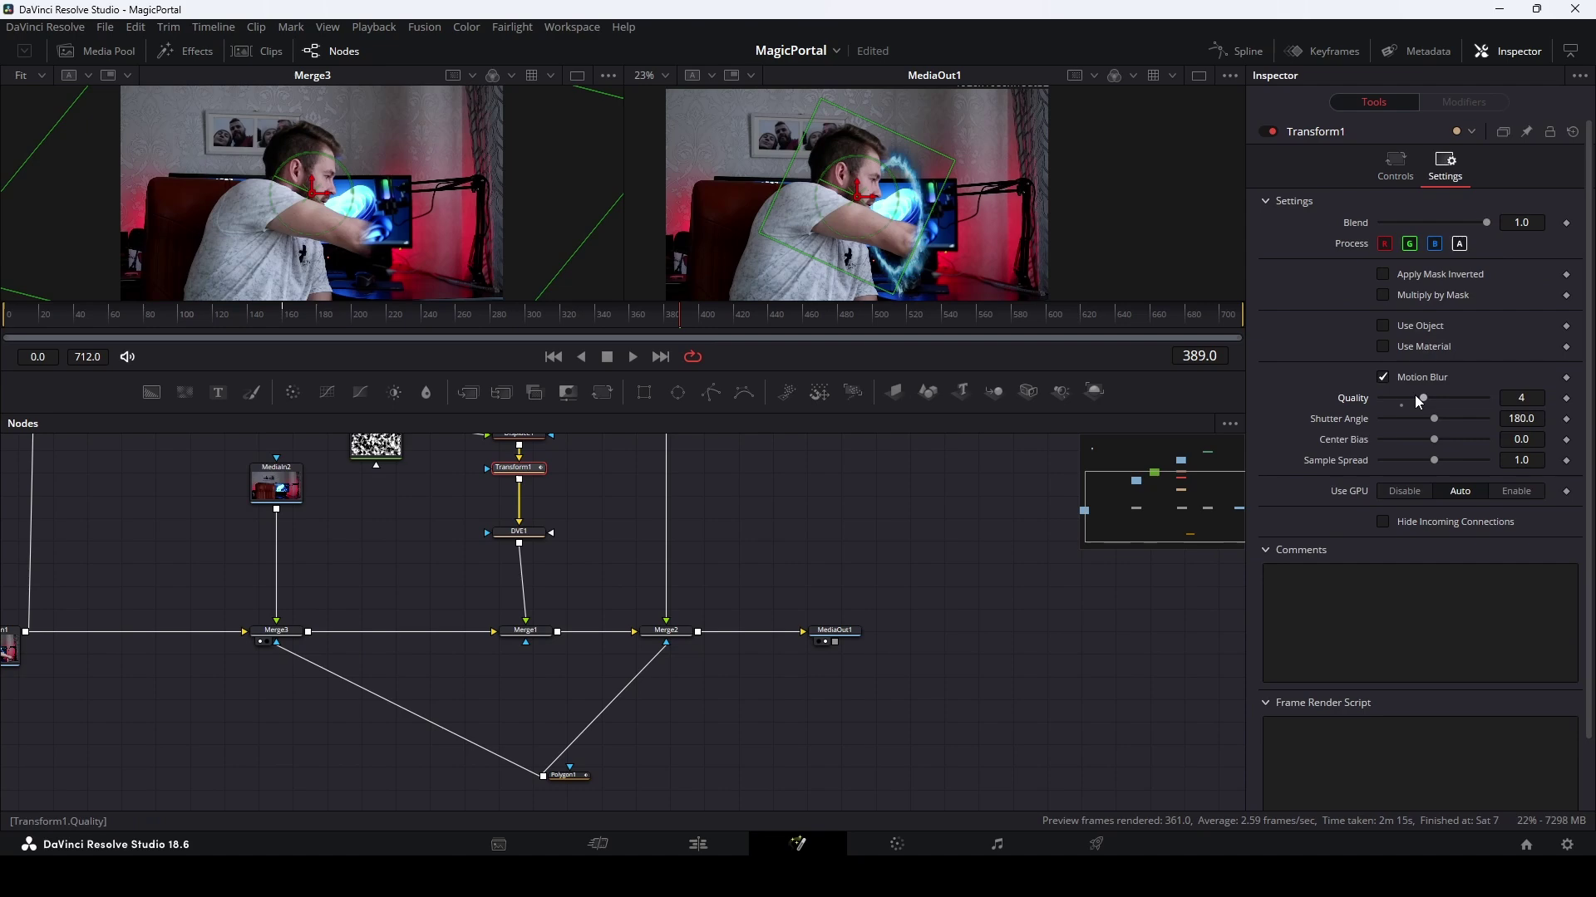
left_click(633, 356)
left_click_drag(767, 299, 766, 378)
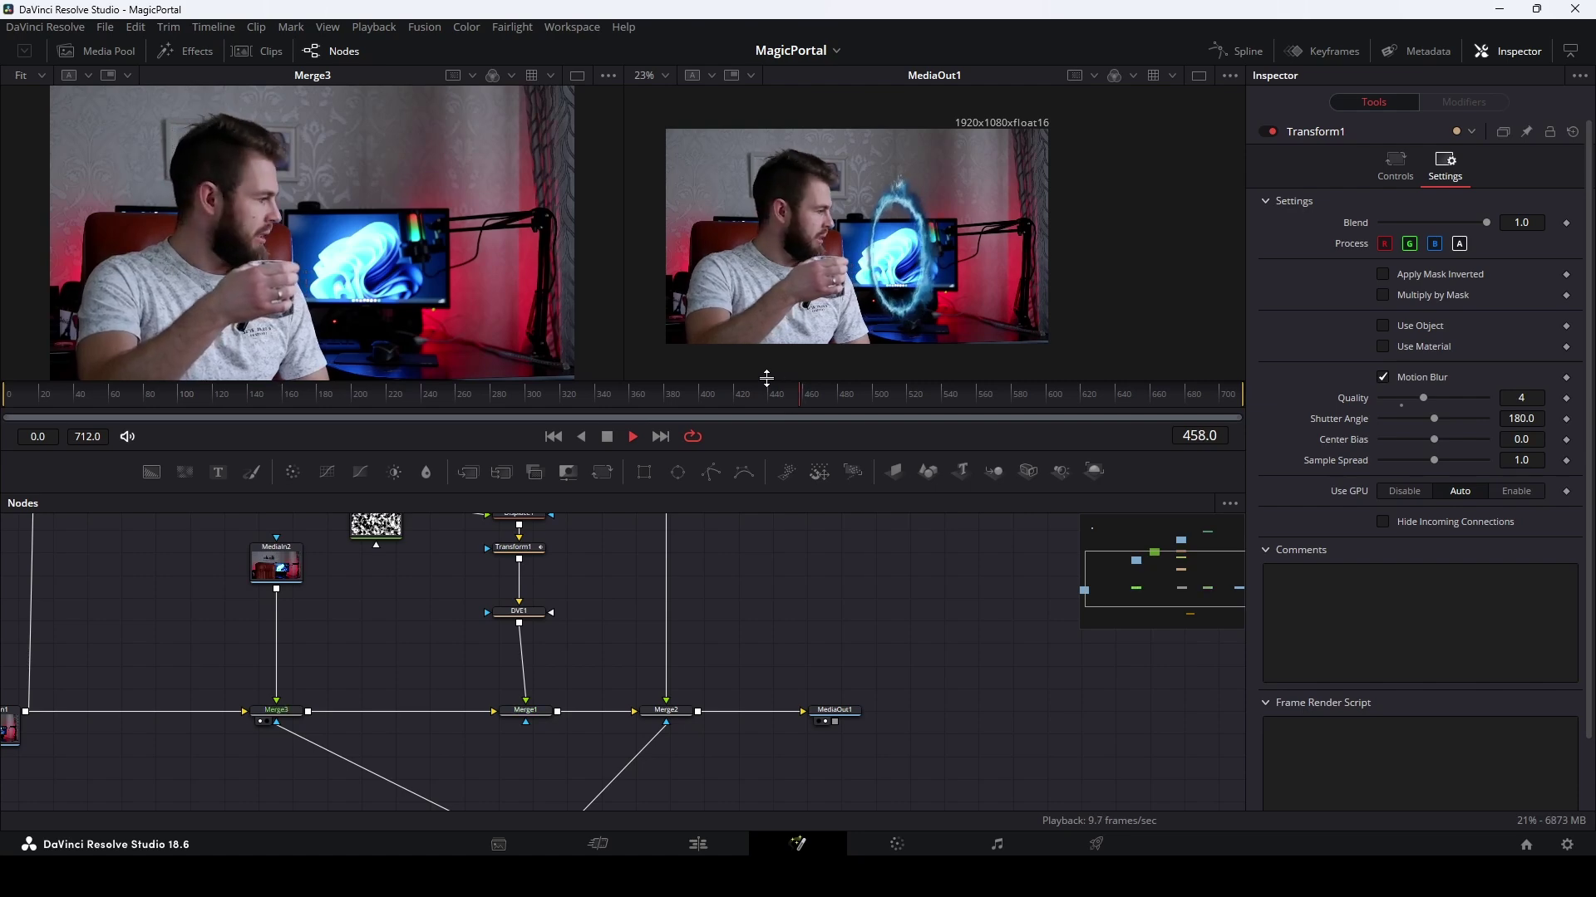